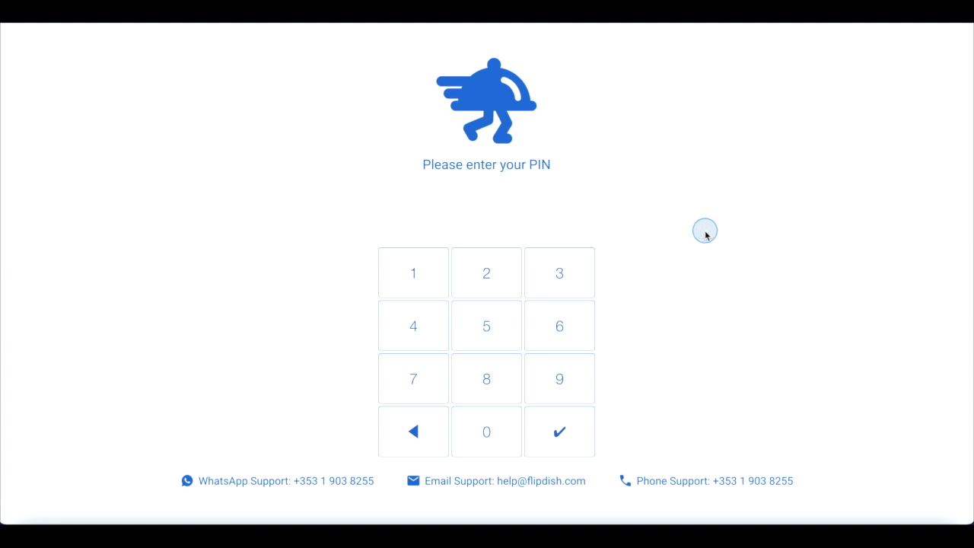
Log in as Store Manager with the staff PIN, correcting one mistyped digit
click(397, 284)
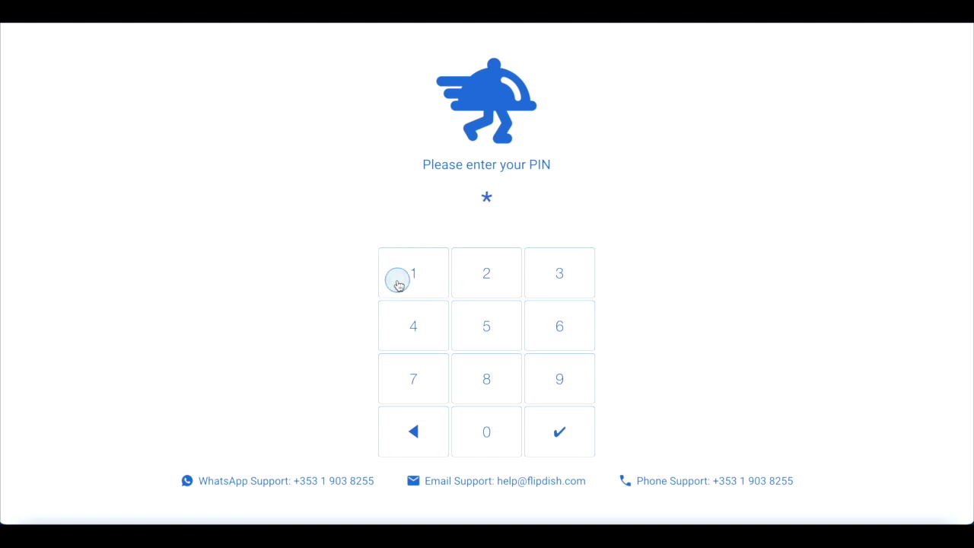
click(439, 439)
click(412, 378)
click(410, 310)
click(411, 278)
click(533, 279)
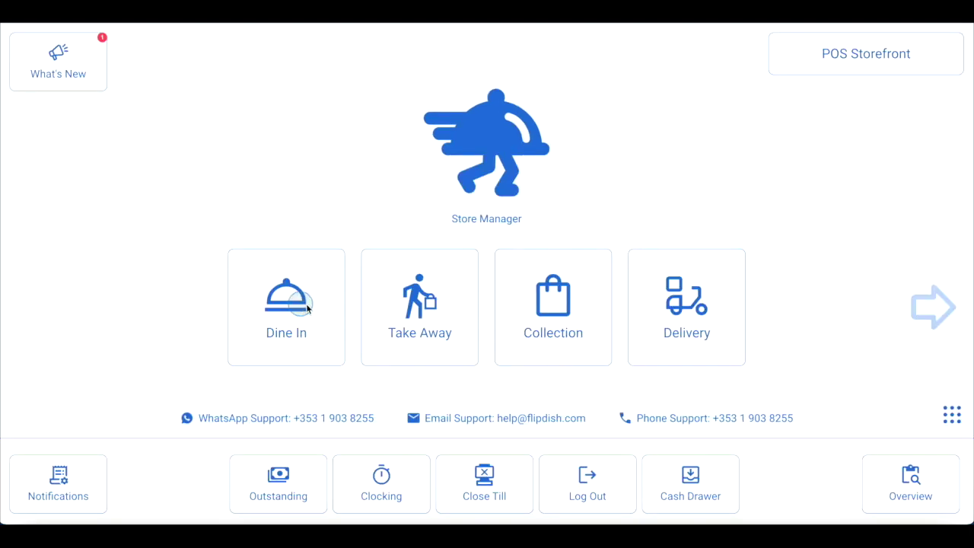
Check the storefront list, keep POS Storefront, and start Take Away order 304
click(844, 53)
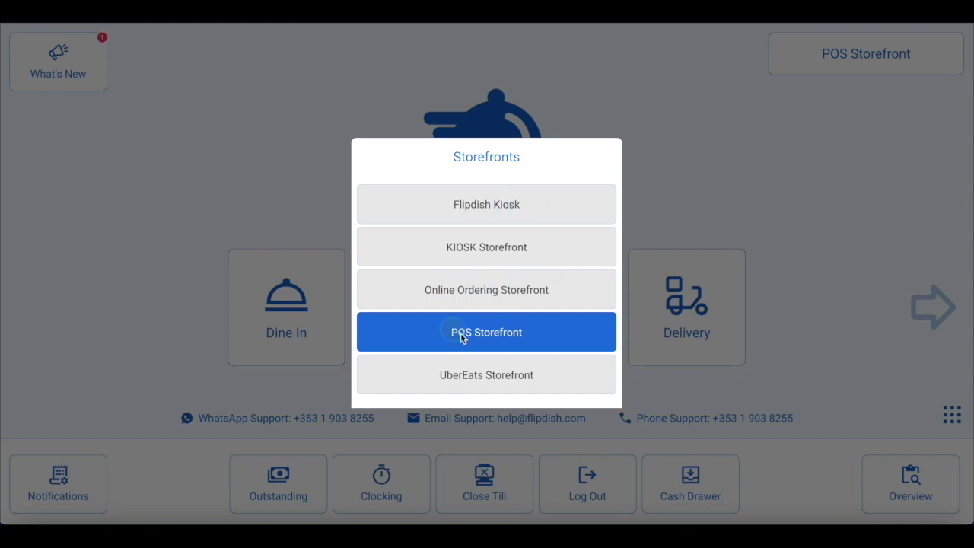
click(702, 210)
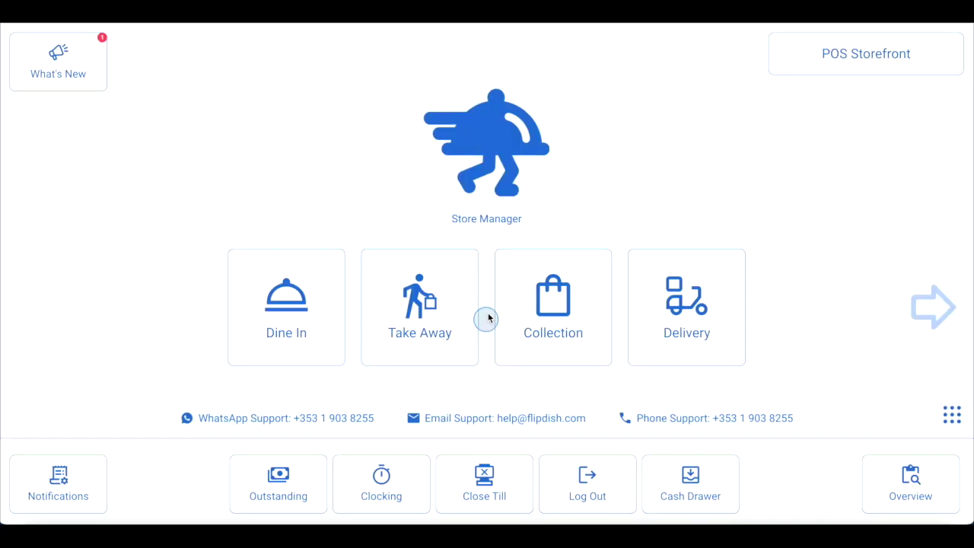
click(424, 307)
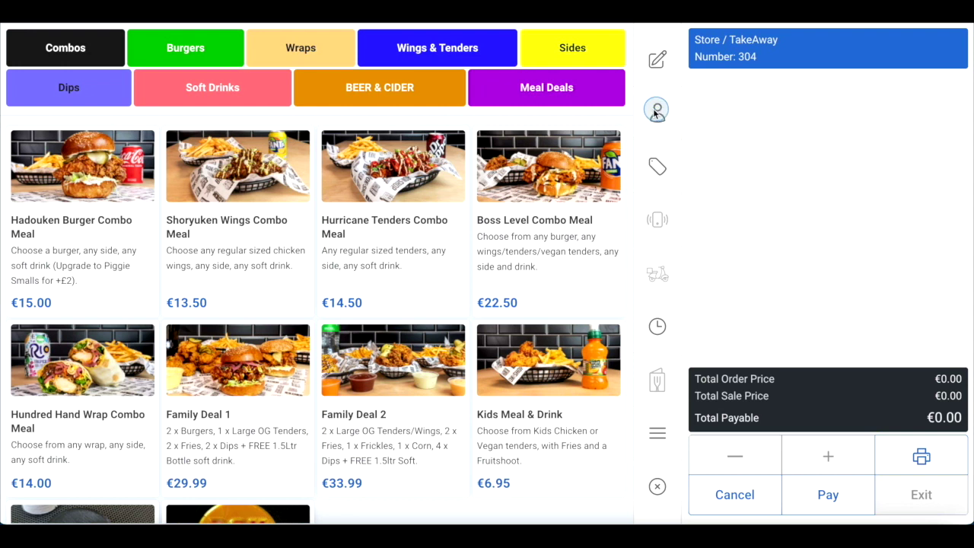
Create a new customer from a phone search, add their name, and remove the extra phone digit
click(658, 114)
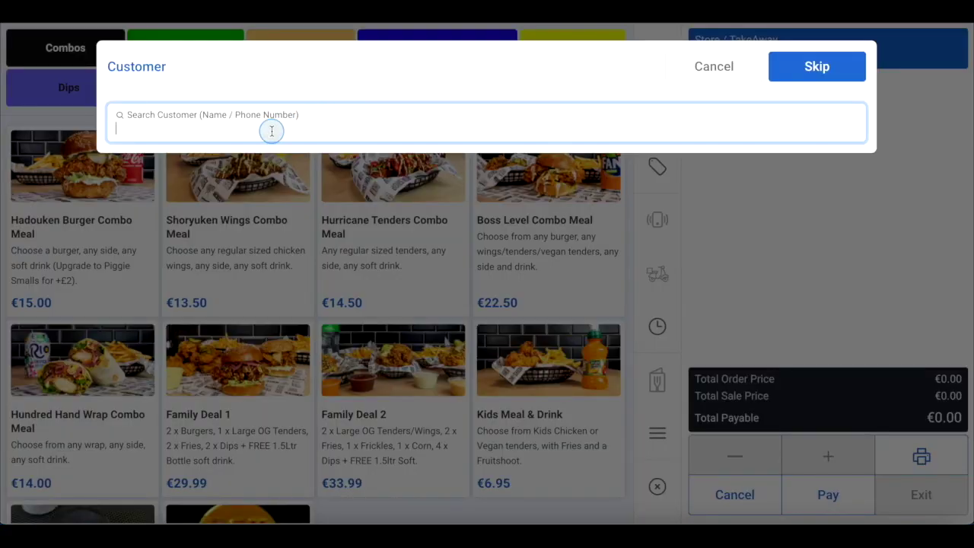
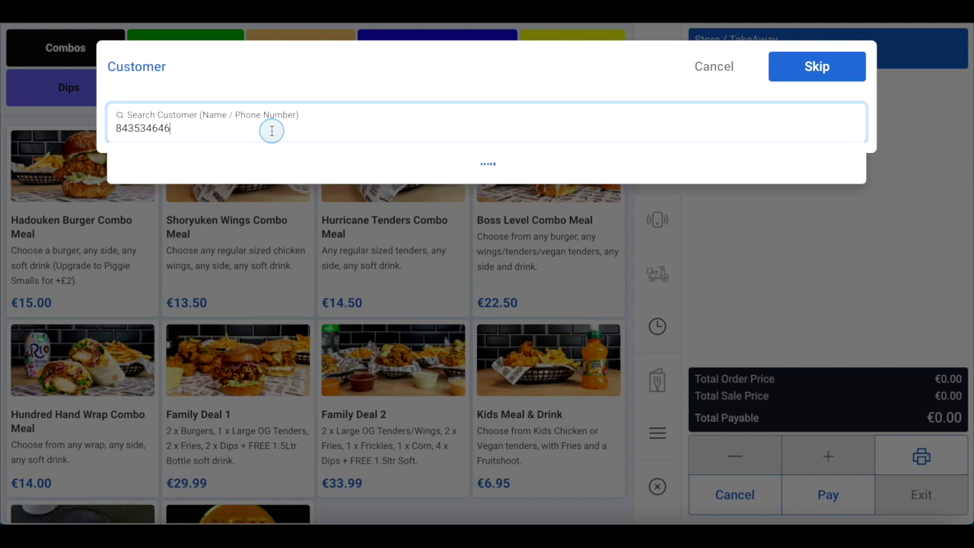
click(245, 159)
click(238, 133)
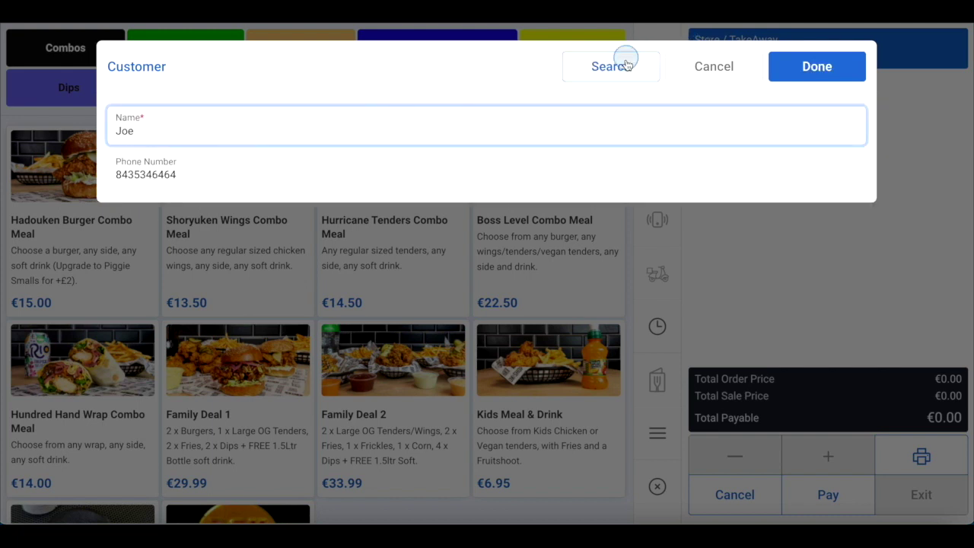
click(790, 77)
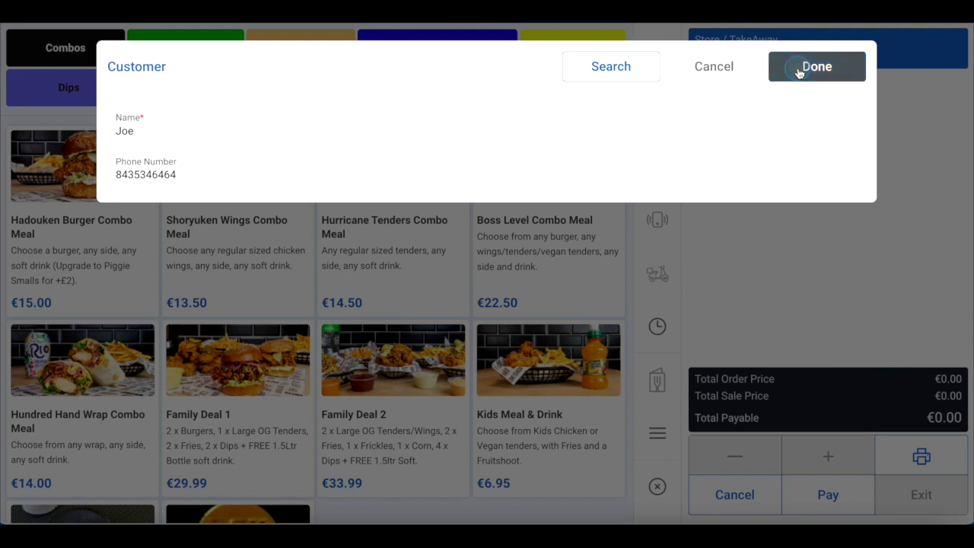
click(245, 178)
key(BackSpace)
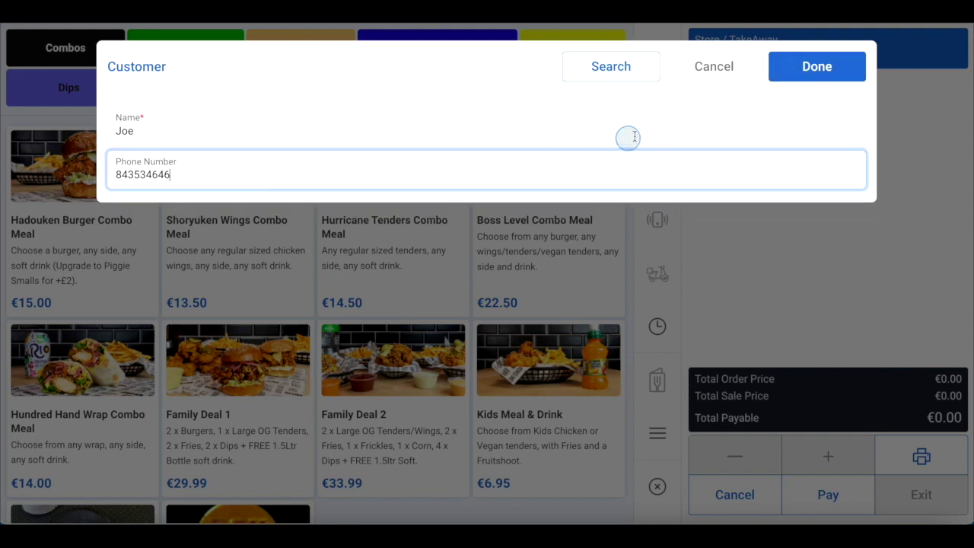
click(811, 79)
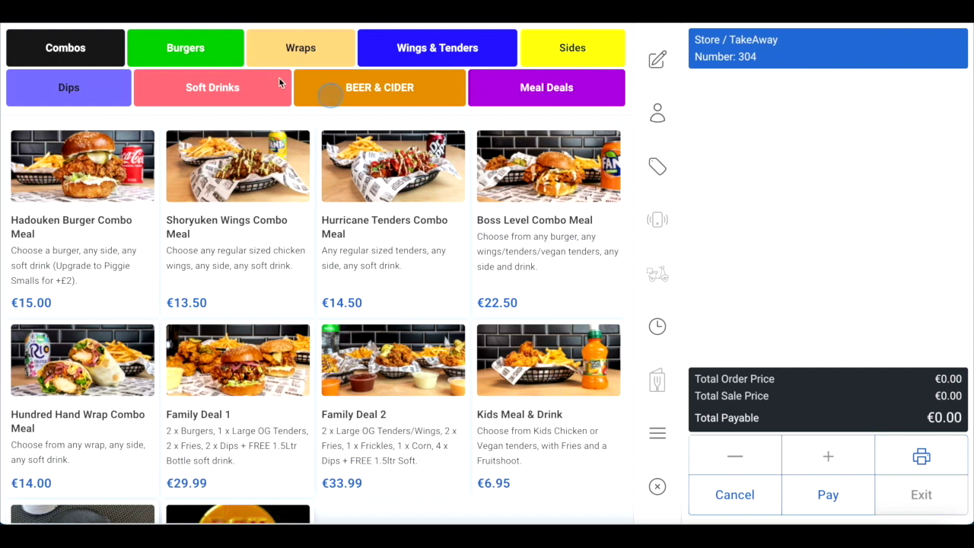
Add Frickles and J. Coleslaw from Sides to the order
click(567, 45)
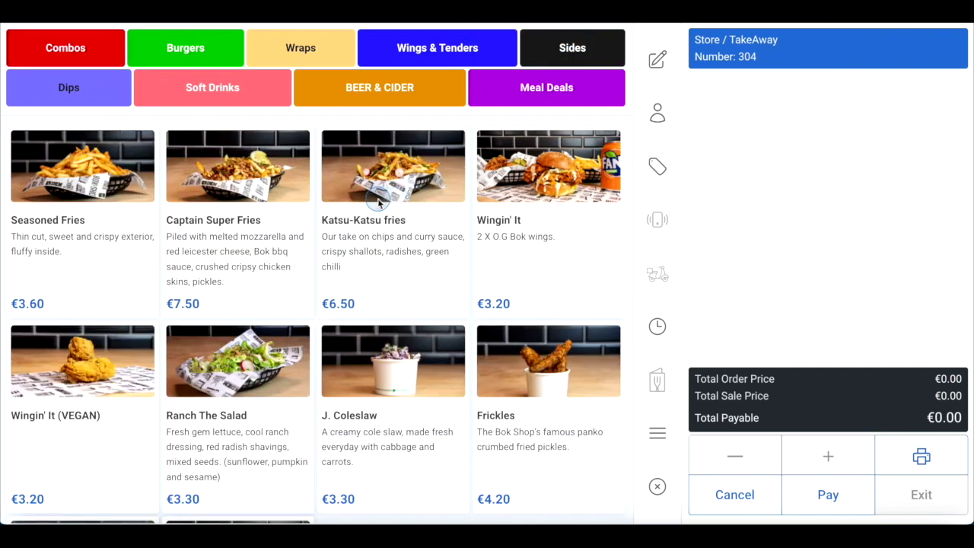
click(556, 425)
click(387, 415)
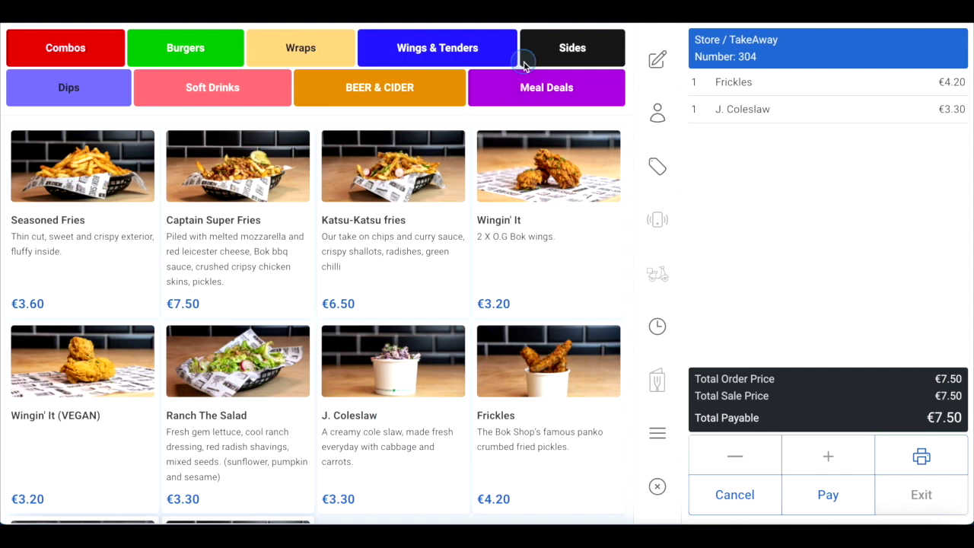
Add a chicken Hot As Cluck with no cucumber, no chilli jam, bacon and dairy cheese
click(202, 46)
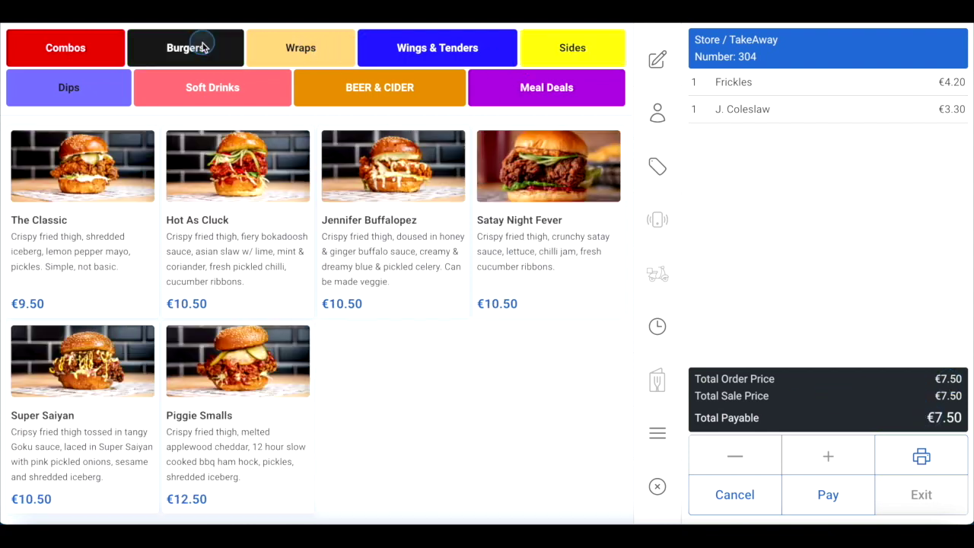
click(236, 195)
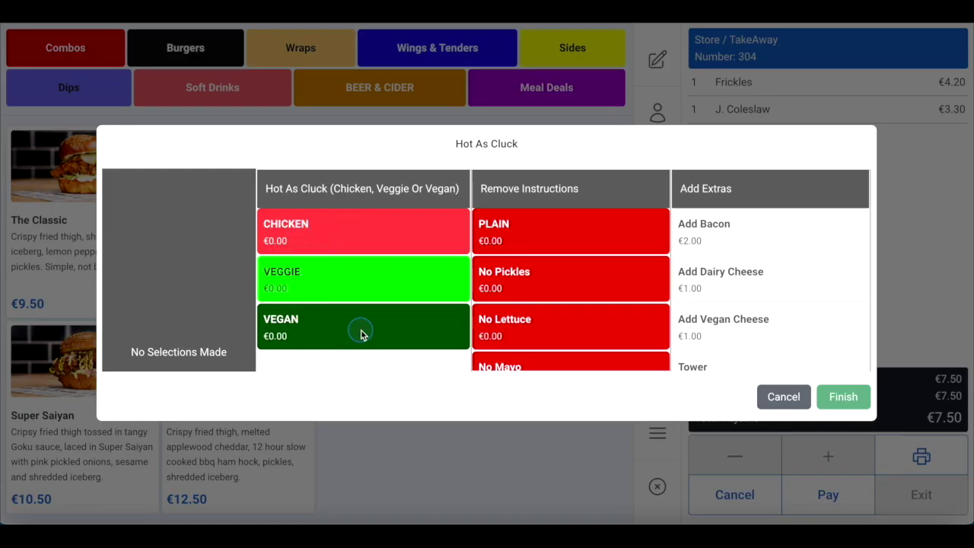
click(384, 234)
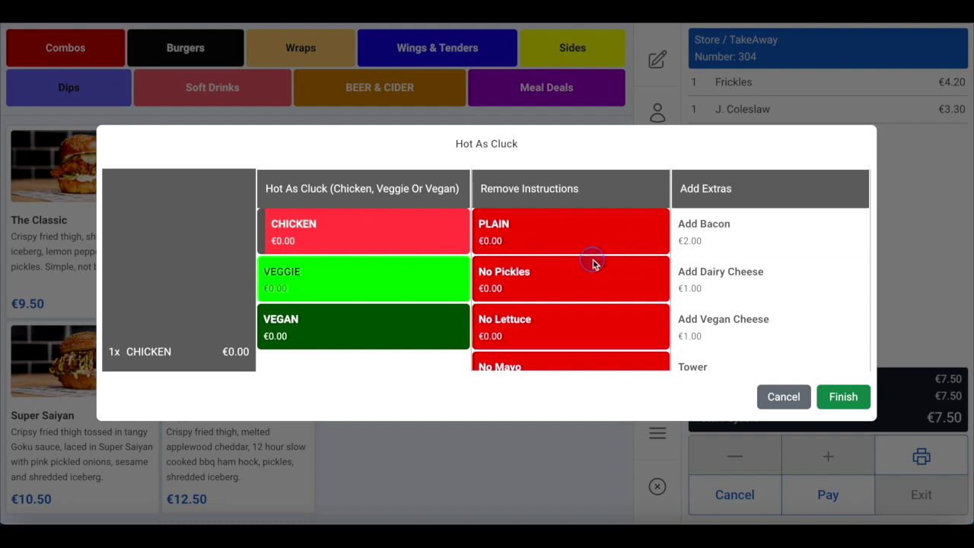
scroll(591, 263, down, 3)
scroll(592, 264, up, 2)
scroll(591, 263, down, 1)
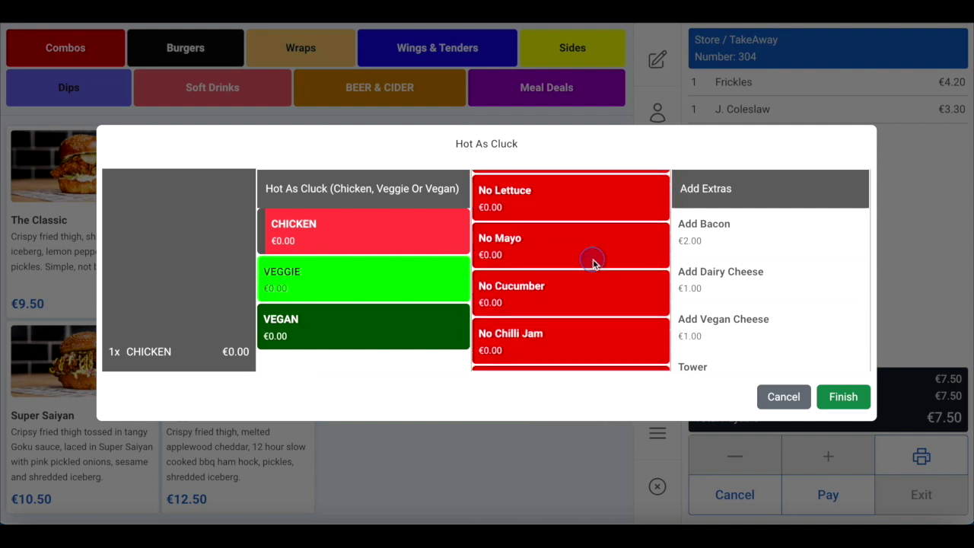
click(556, 288)
click(554, 338)
click(731, 233)
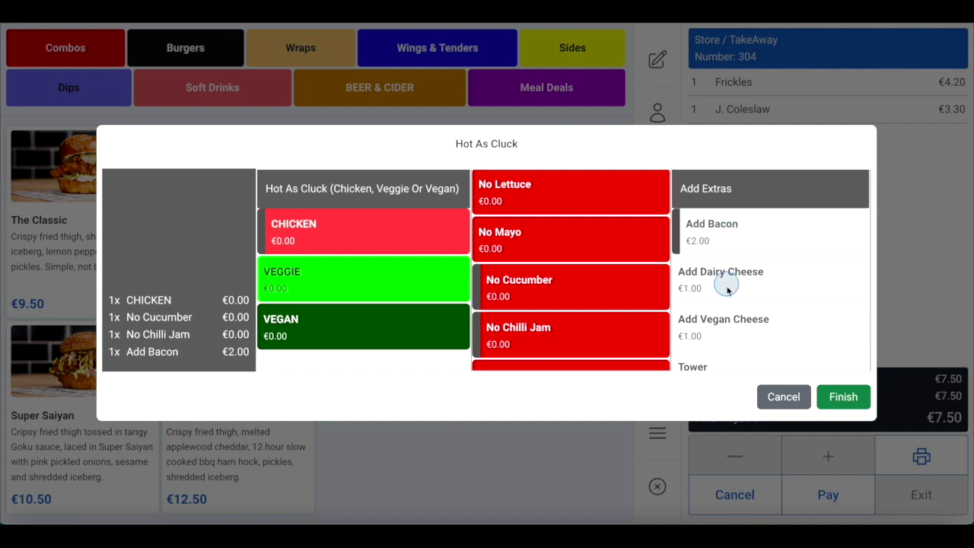
click(725, 293)
scroll(724, 283, down, 1)
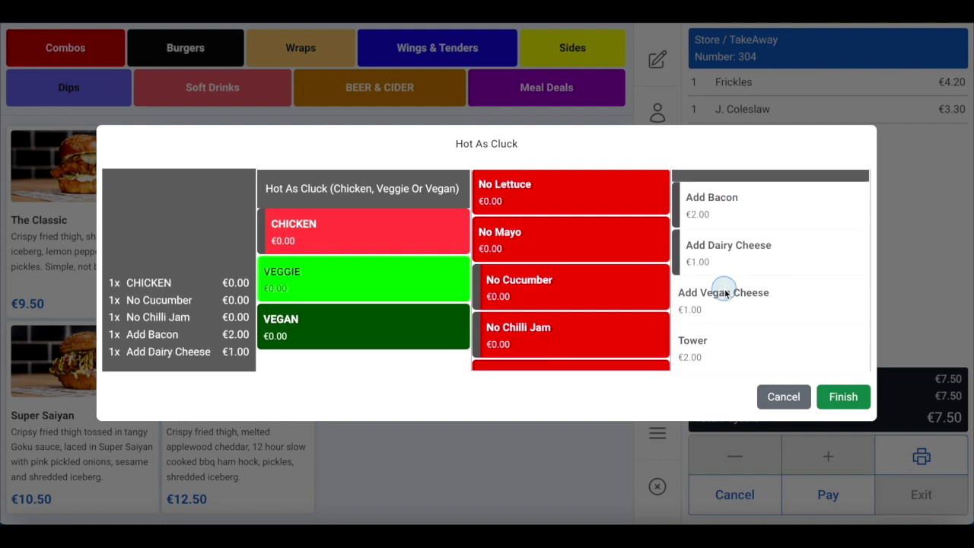
click(832, 405)
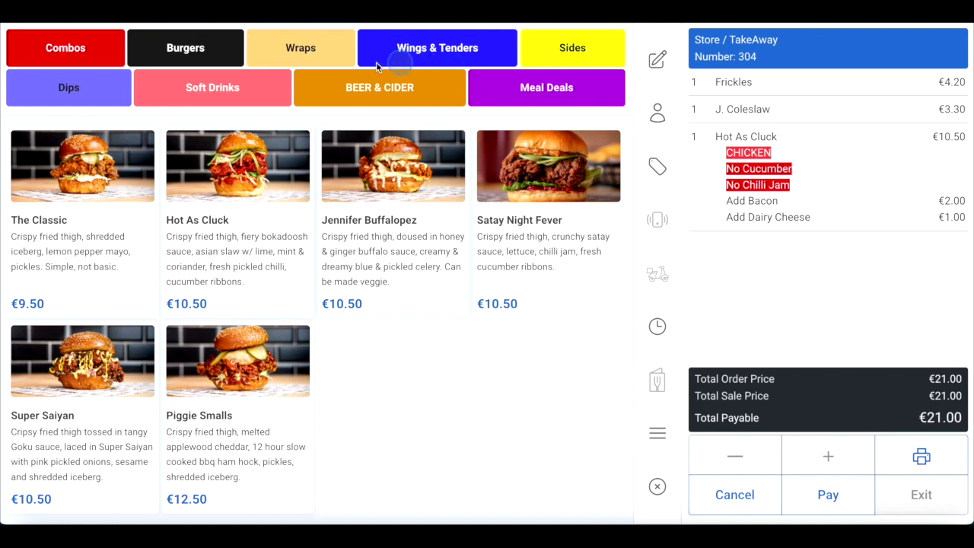
Add a Coca Cola and a Diet Coke from Soft Drinks
click(212, 94)
click(106, 171)
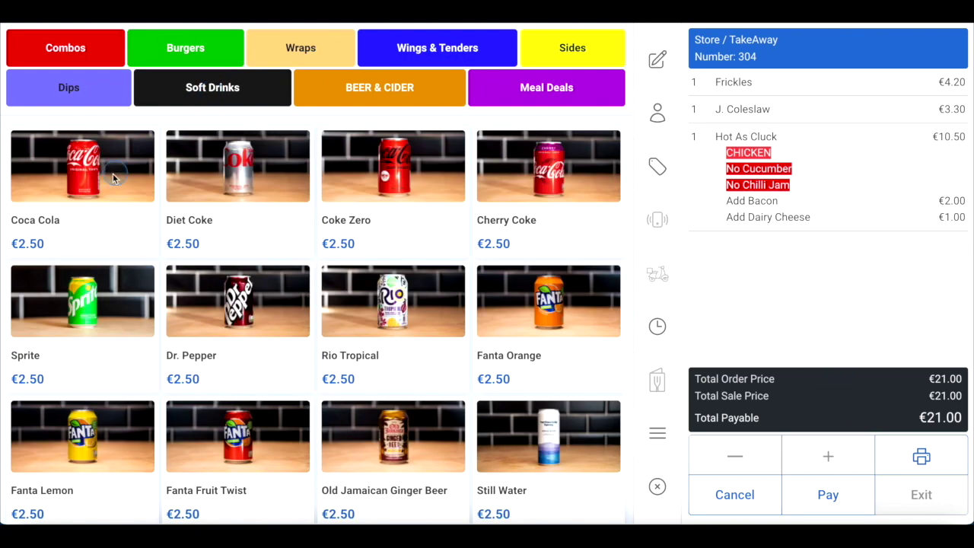
click(240, 176)
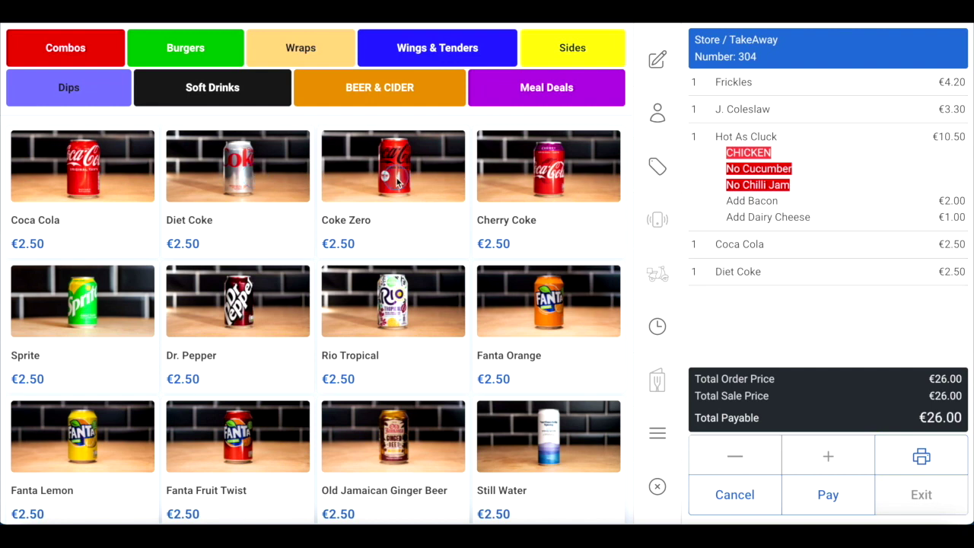
click(697, 217)
click(804, 303)
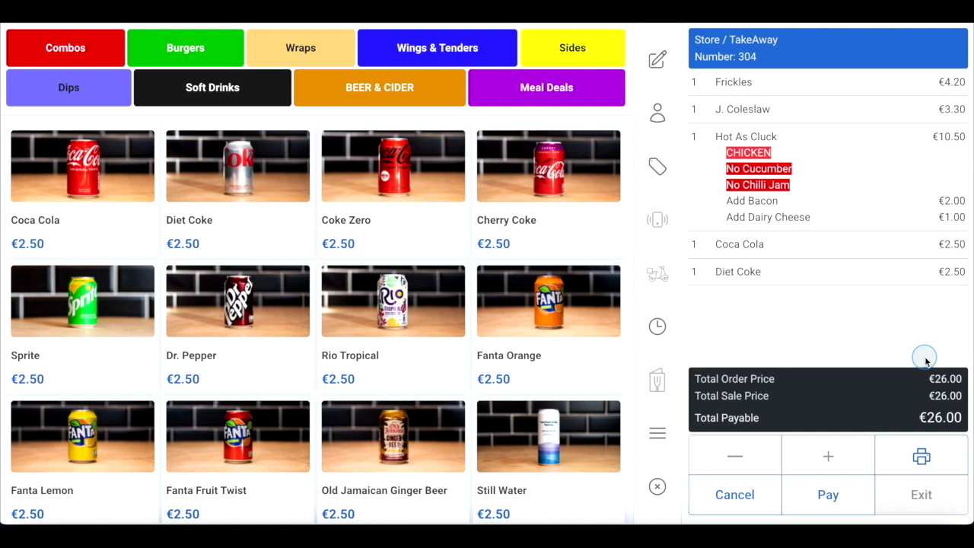
Set J. Coleslaw quantity to 3 and remove the Coca Cola, totalling €30.10
click(759, 109)
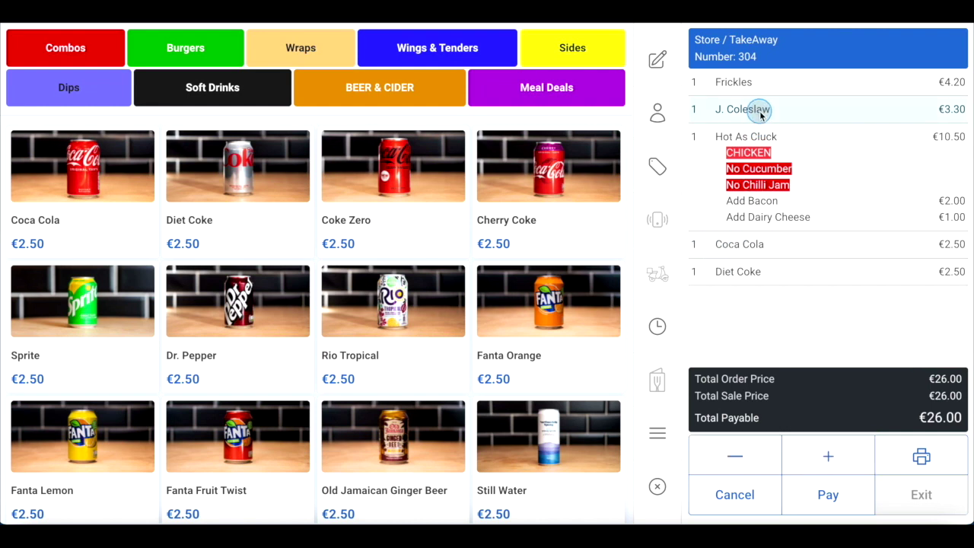
click(811, 455)
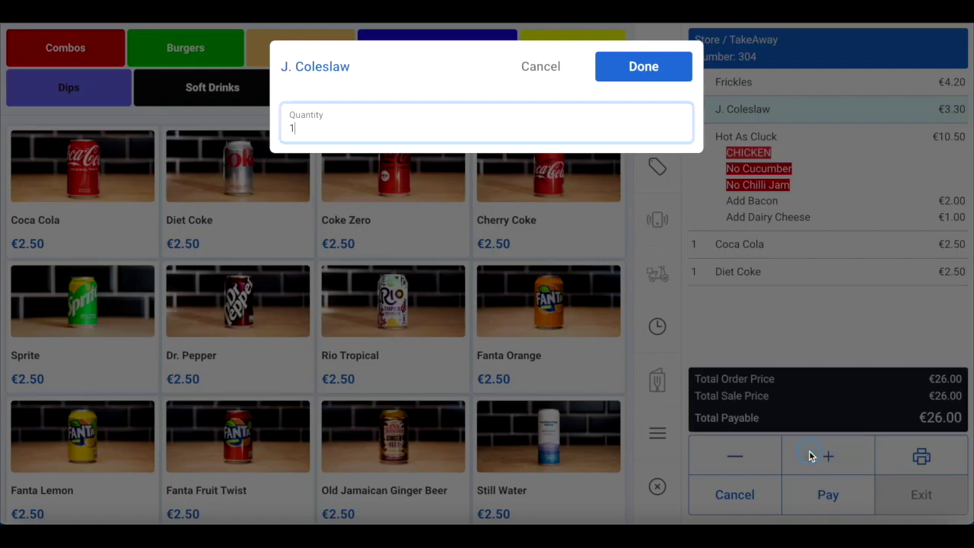
text(3)
click(631, 70)
click(729, 255)
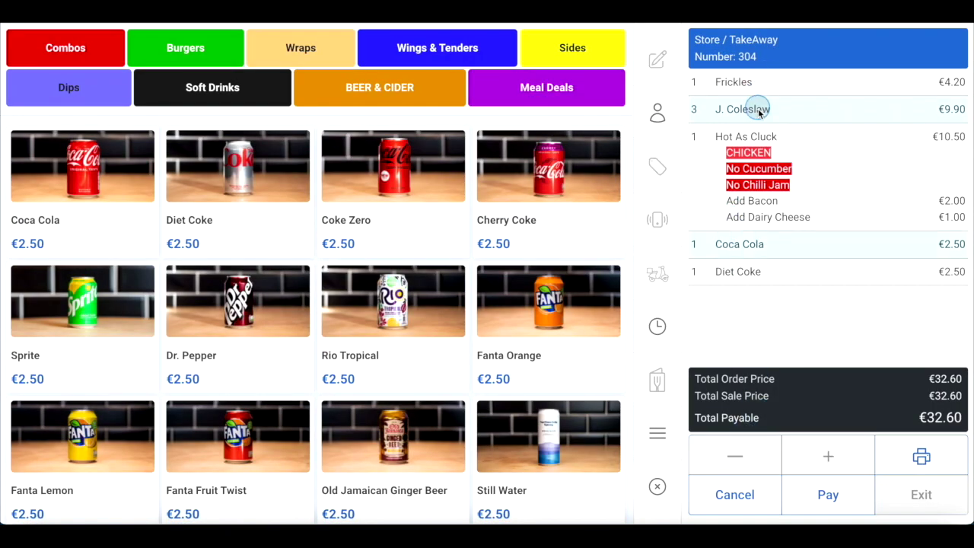
click(735, 455)
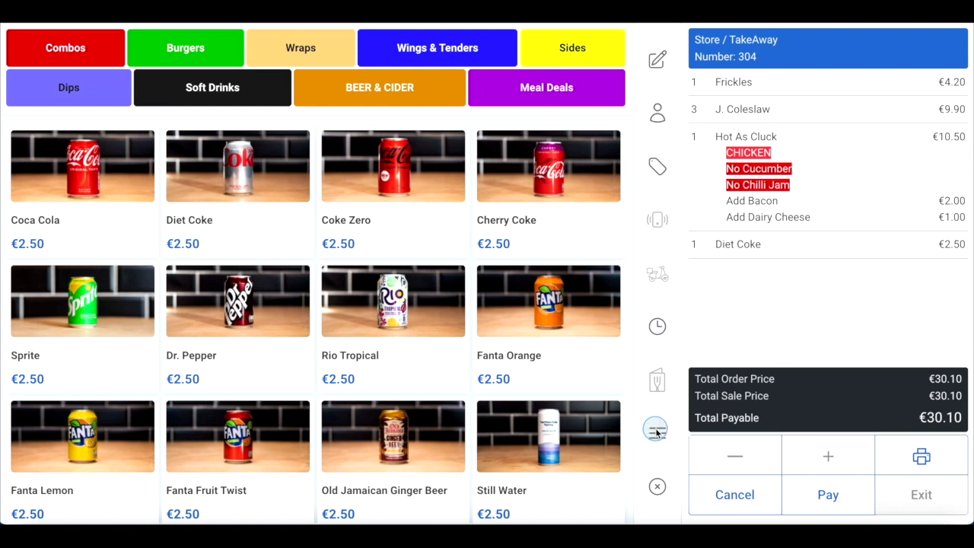
Add an open item named Egg at €2.00 with 20% VAT
click(657, 430)
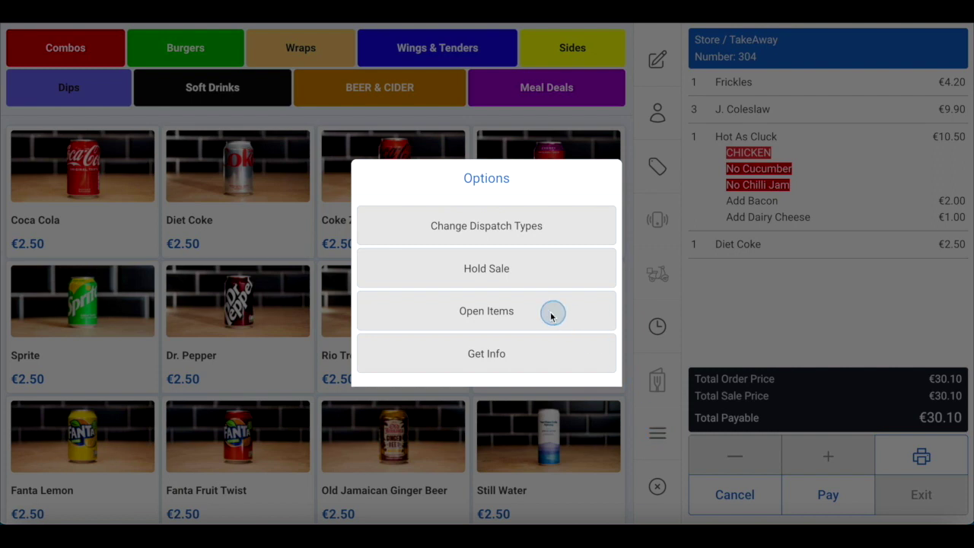
click(490, 316)
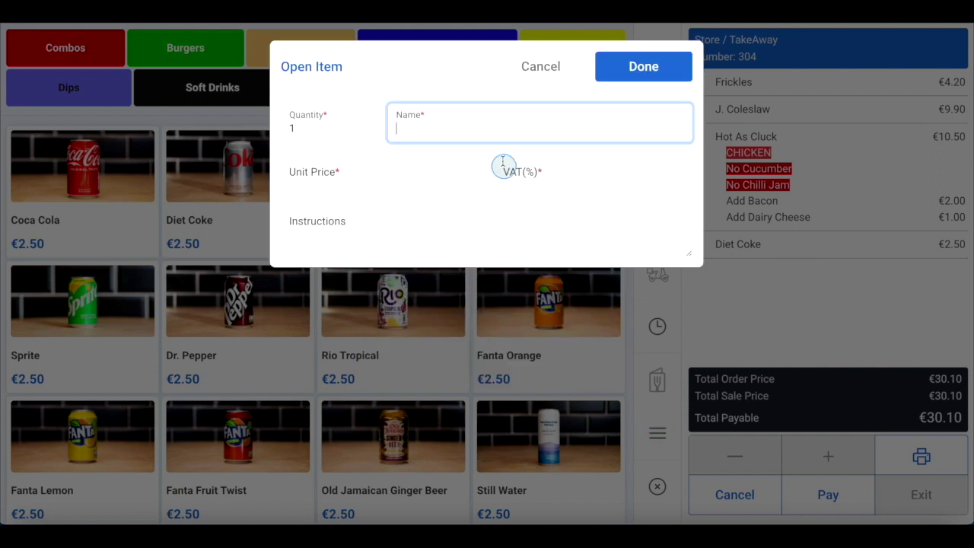
click(357, 174)
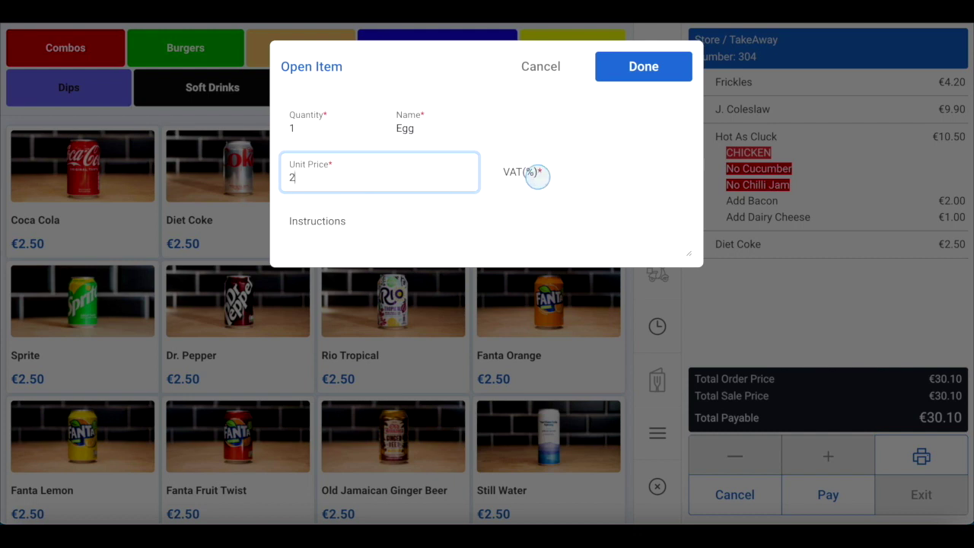
click(537, 177)
text(20)
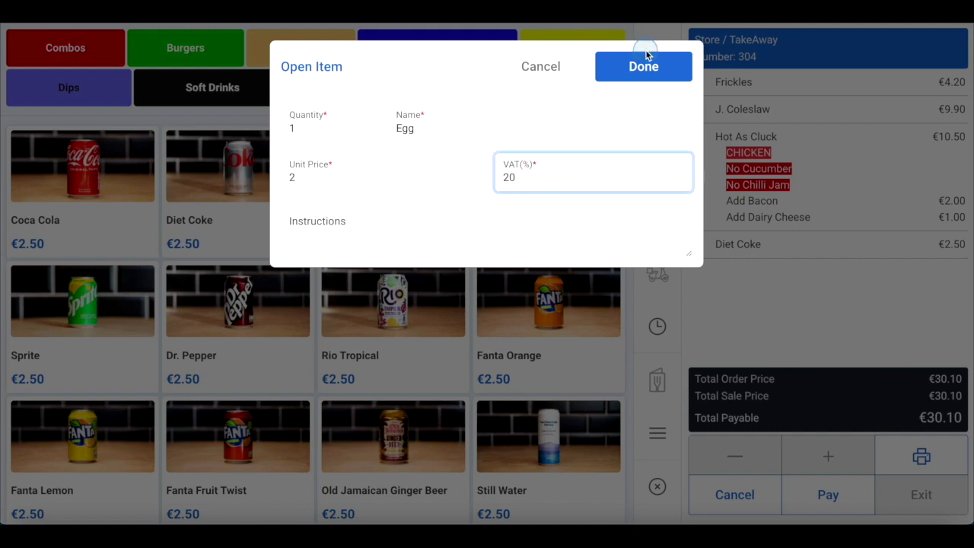
click(644, 67)
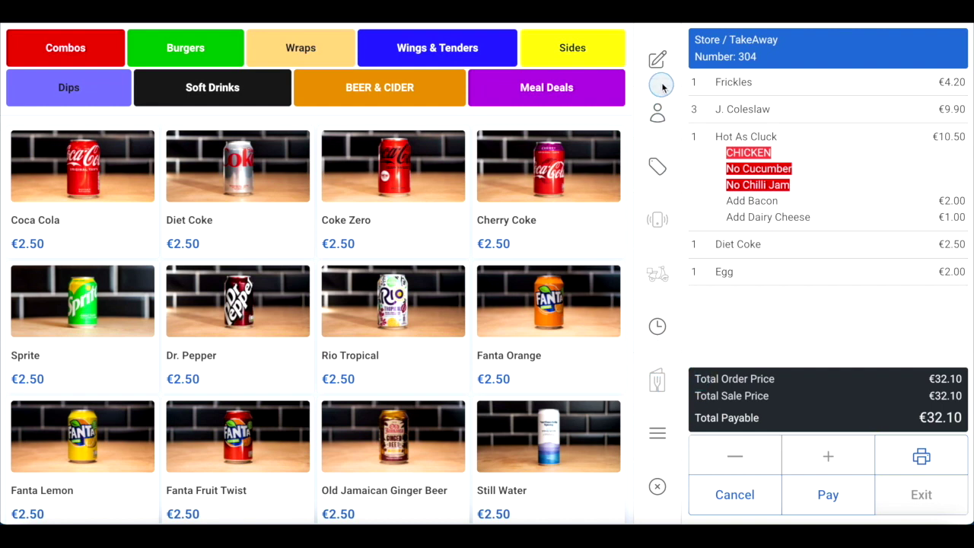
Add the cooking instruction 'Nut Allergy' to the order
click(658, 60)
click(384, 141)
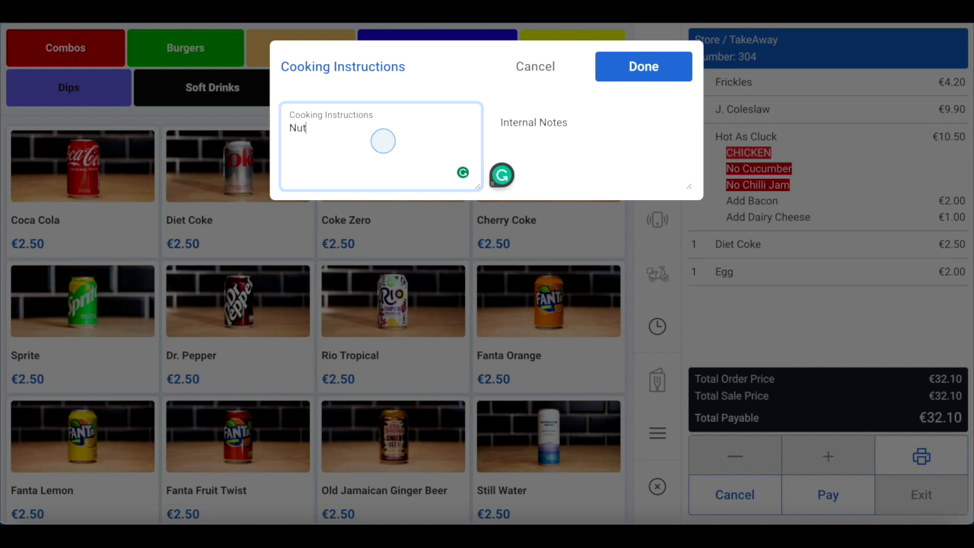
text(Nut Allergy)
click(637, 74)
click(635, 305)
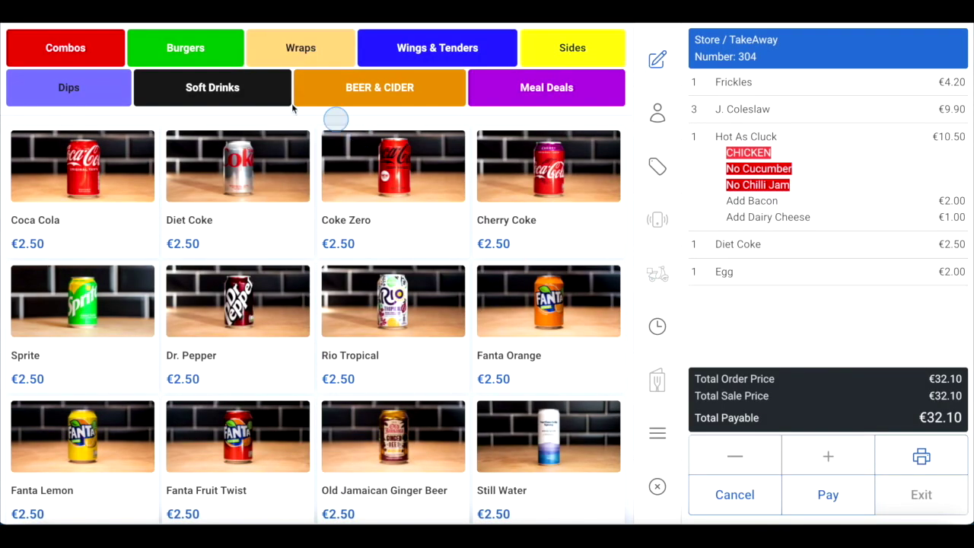
Add a €2.50 Coke Zero, bringing the total to €34.60, and start a discount
click(401, 175)
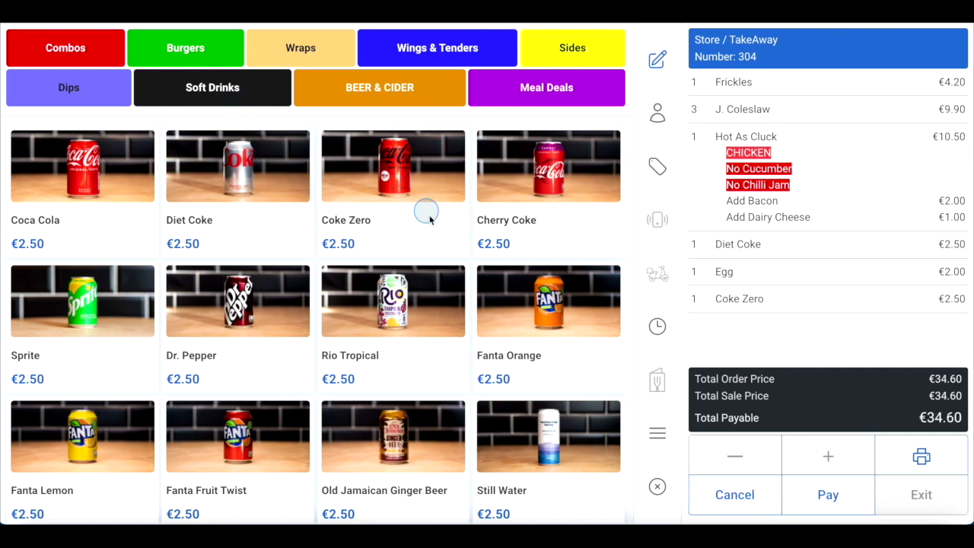
click(440, 245)
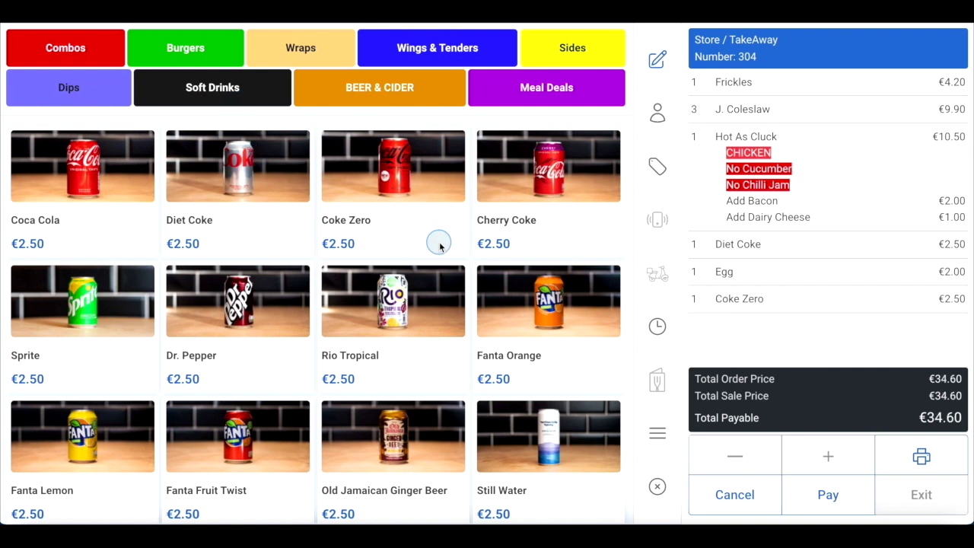
click(652, 160)
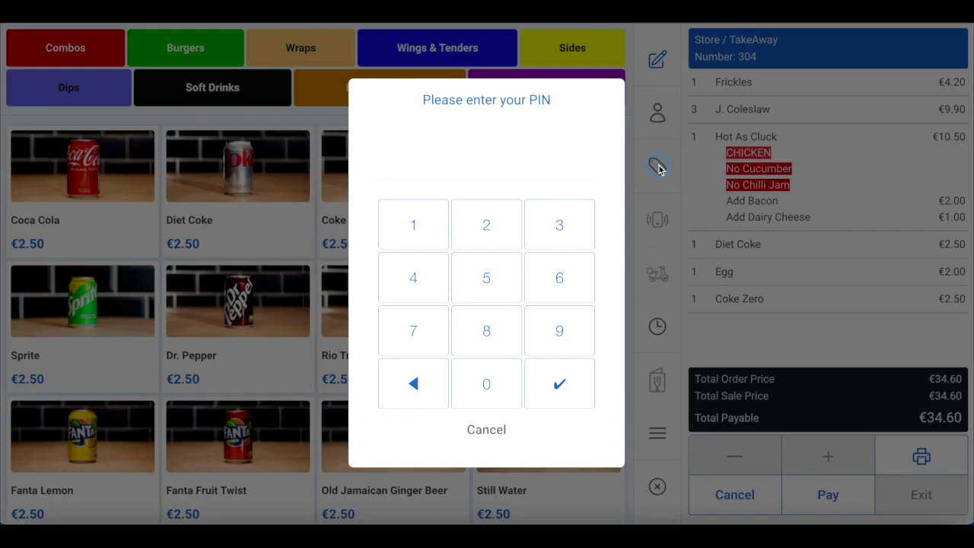
Unlock discount options with the staff PIN, then cancel the voucher code without applying one
click(478, 387)
click(420, 332)
click(419, 215)
click(576, 218)
click(570, 326)
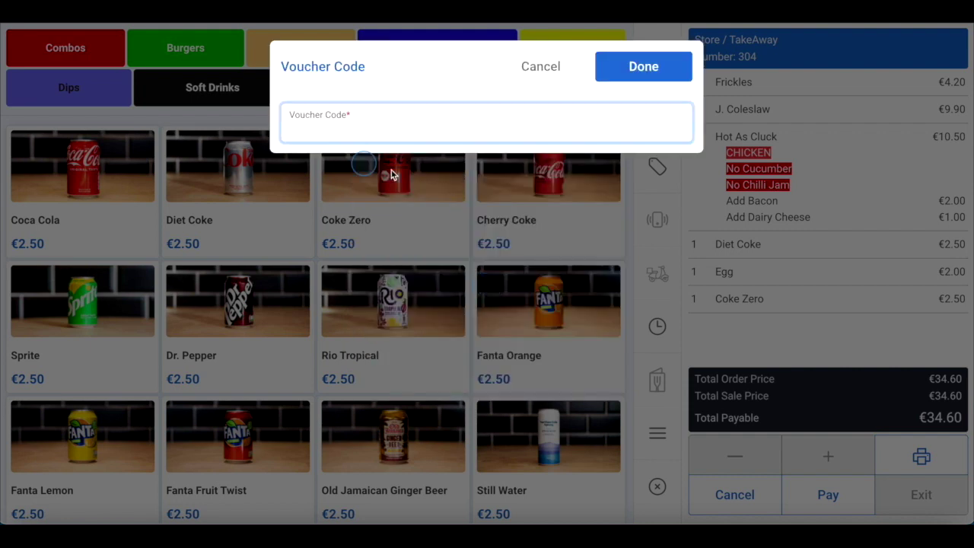
click(539, 69)
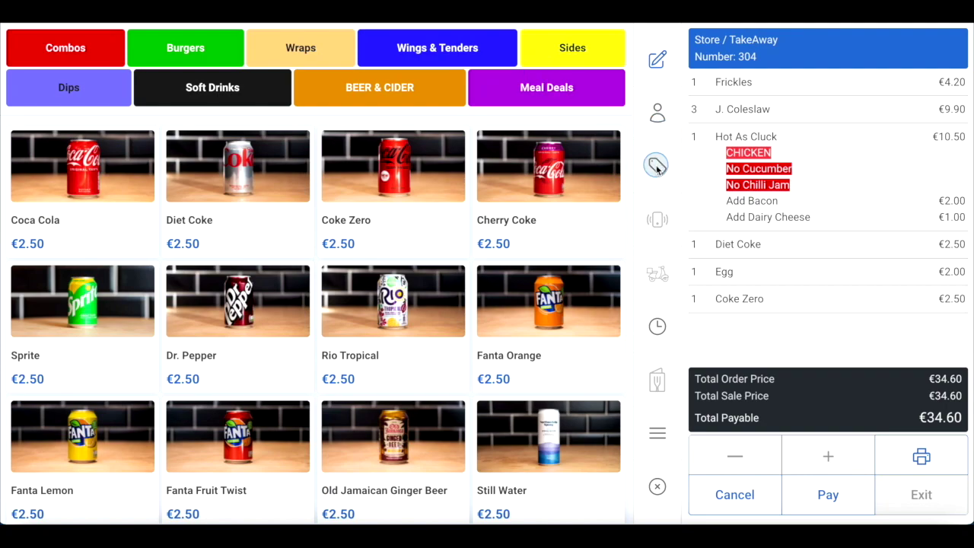
click(655, 165)
click(431, 342)
click(426, 226)
click(543, 225)
click(548, 332)
click(495, 328)
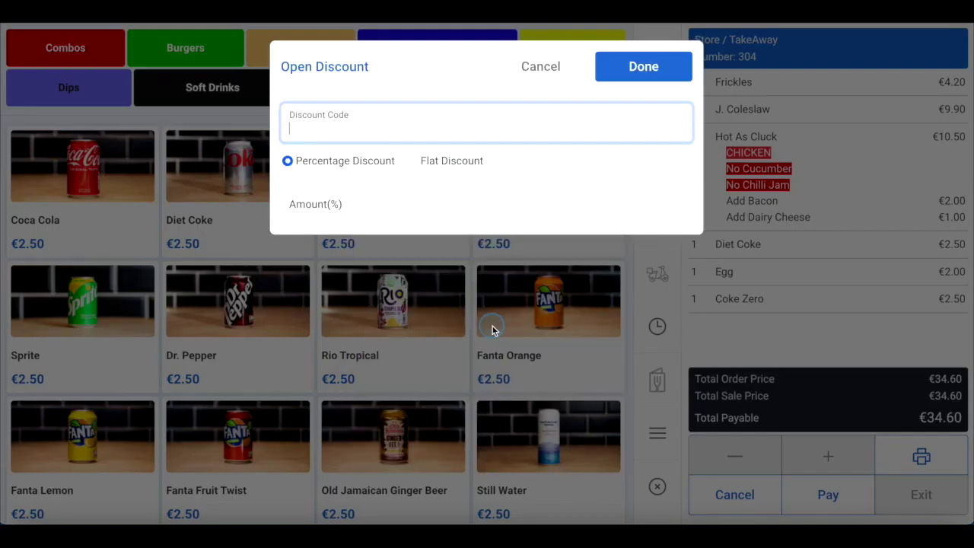
click(330, 130)
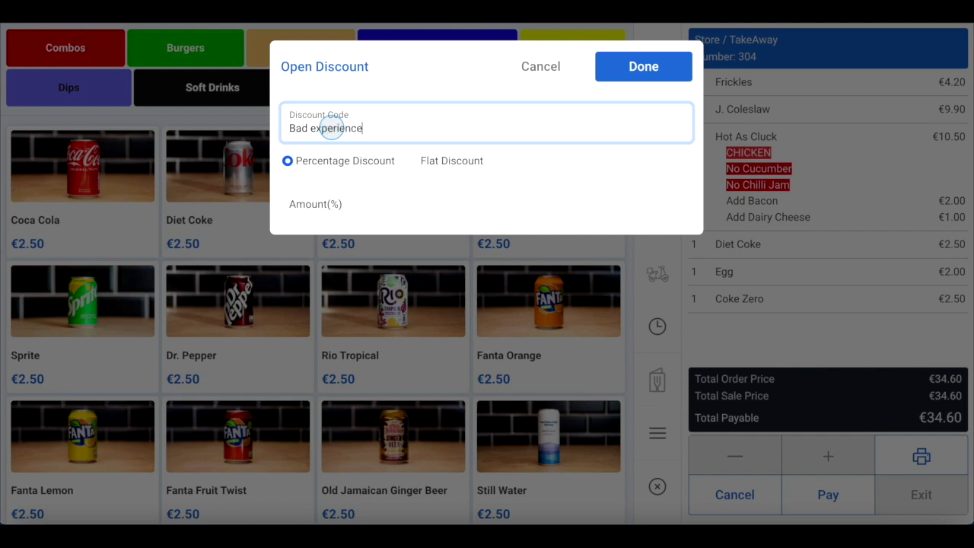
click(417, 160)
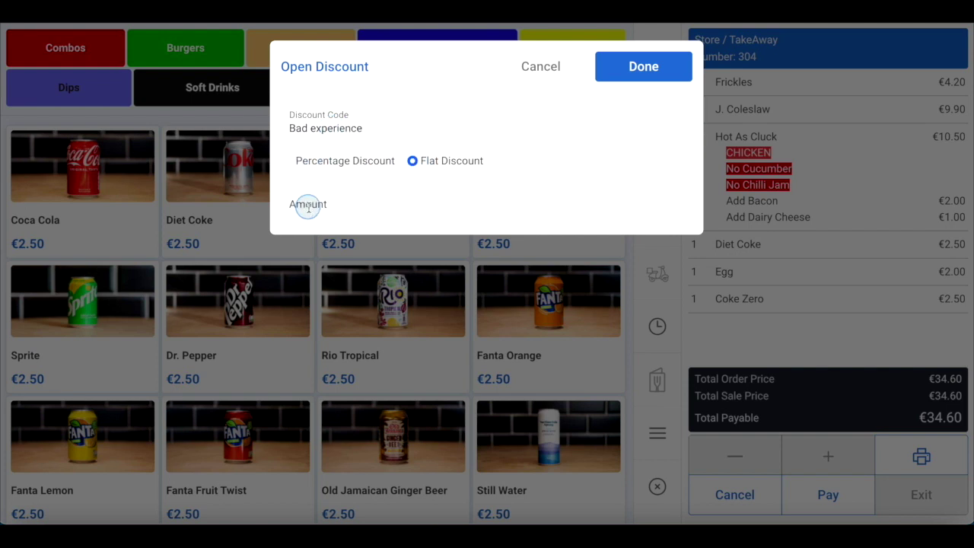
click(287, 161)
click(289, 196)
text(10)
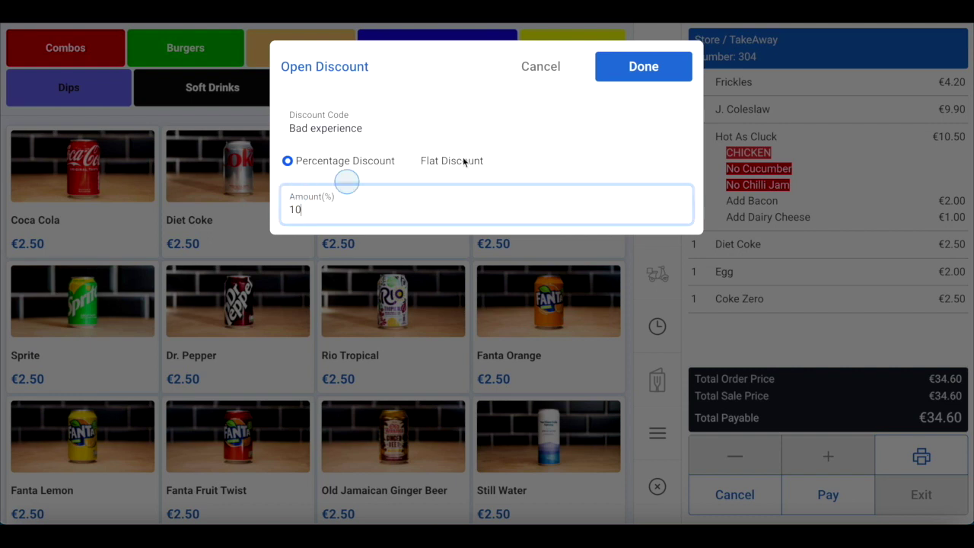
click(659, 67)
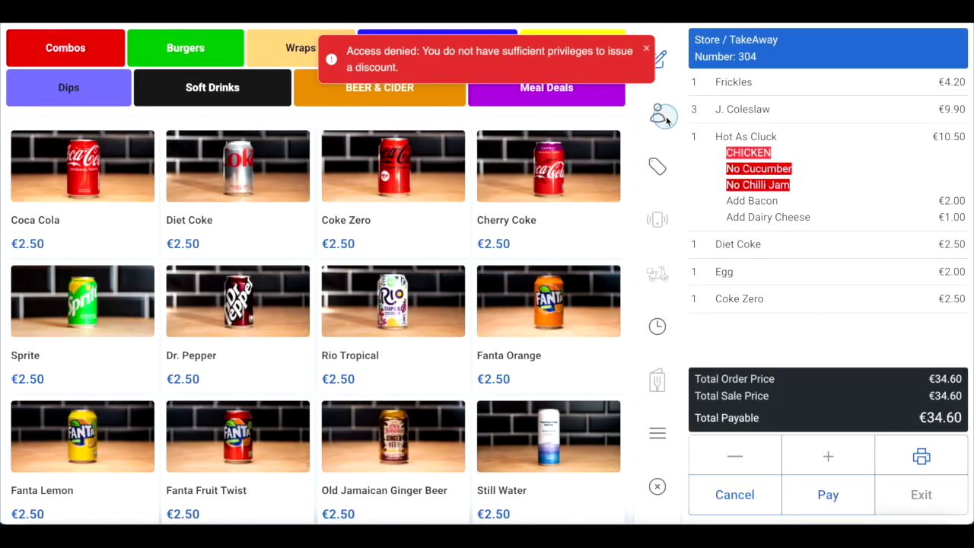
click(647, 49)
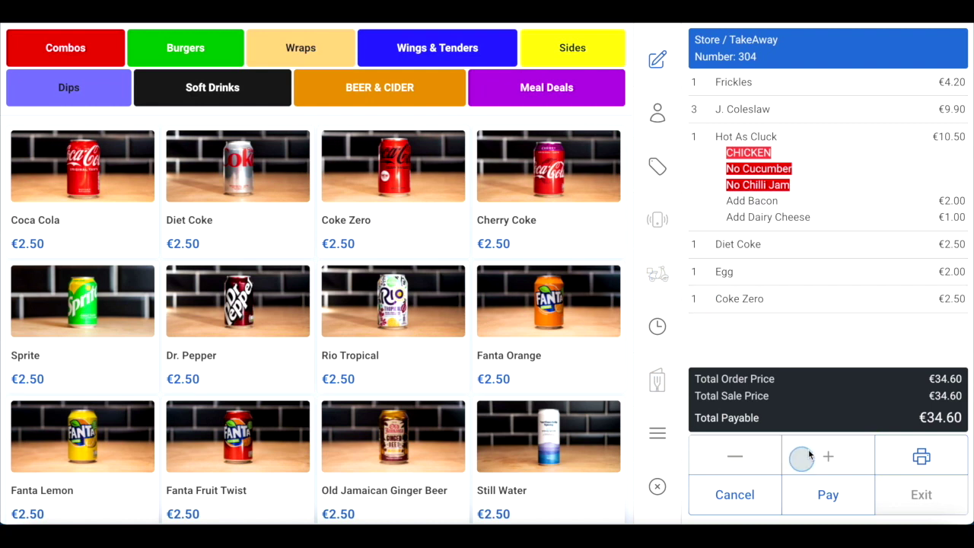
Pay €4.50 in cash for just the Egg and Coke Zero, leaving €30.10
click(792, 280)
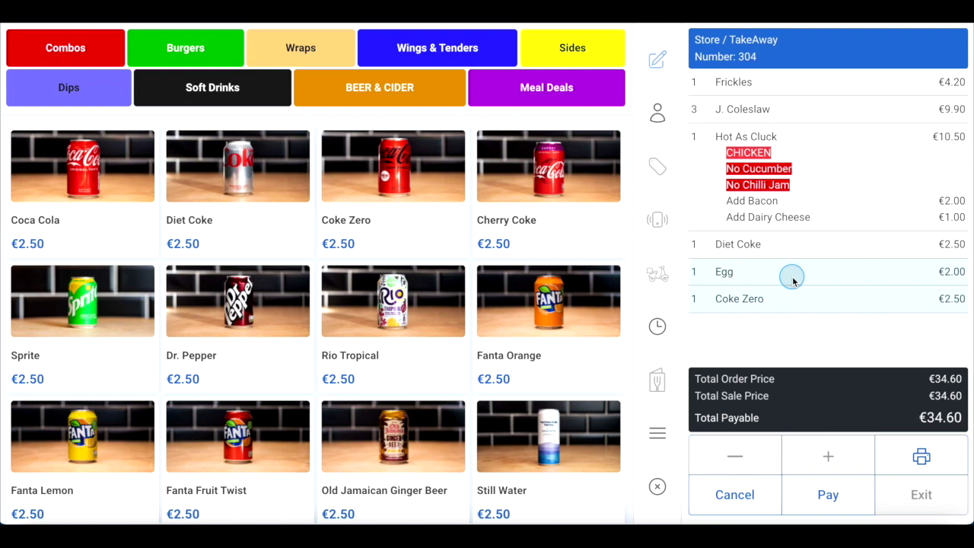
click(828, 495)
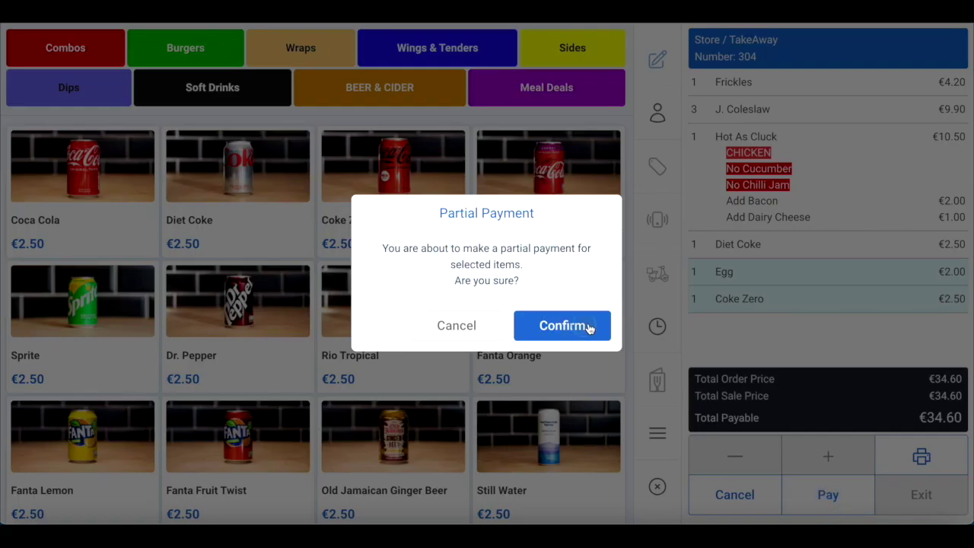
click(552, 327)
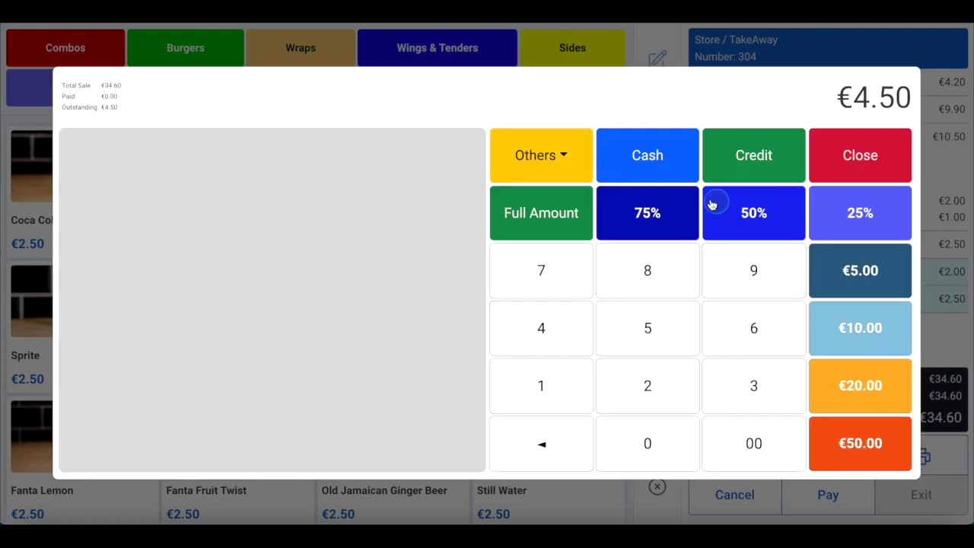
click(538, 210)
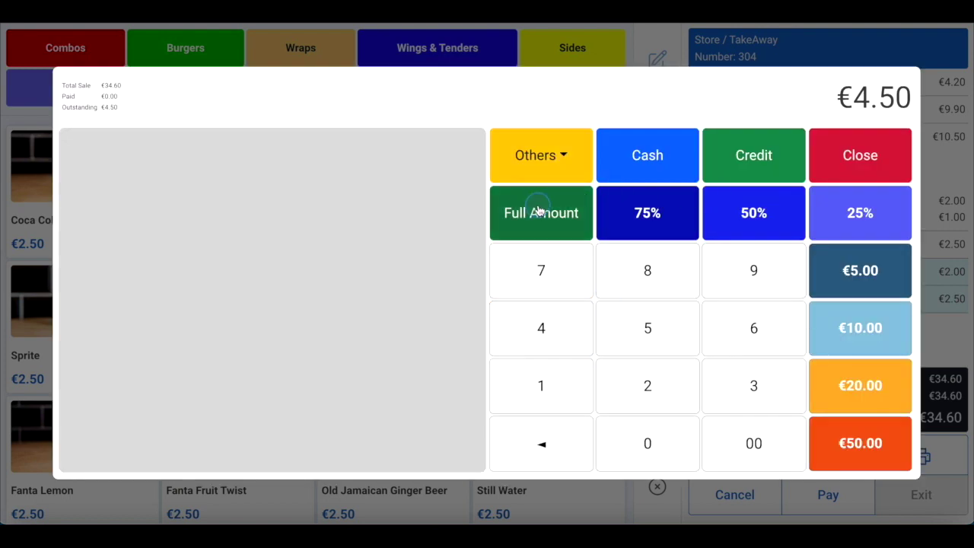
click(651, 156)
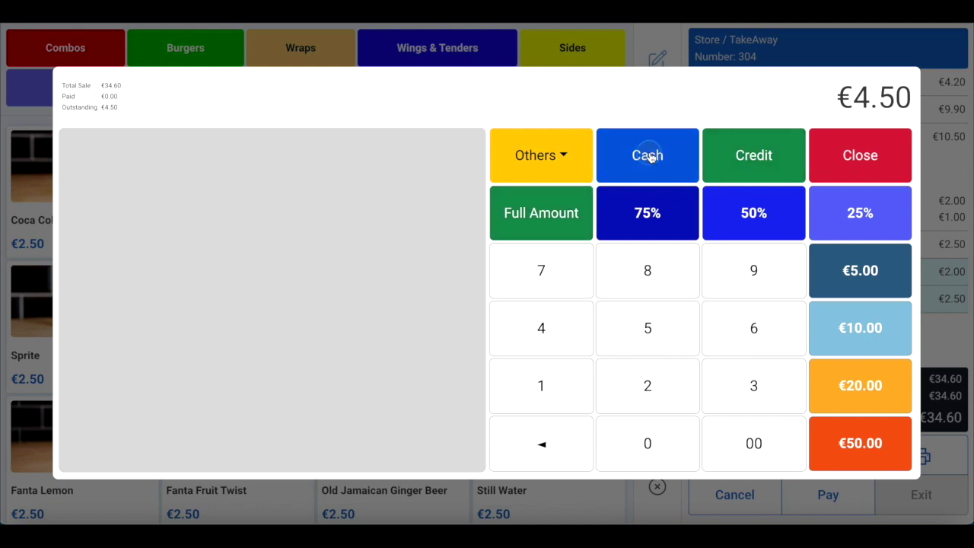
click(737, 273)
click(729, 274)
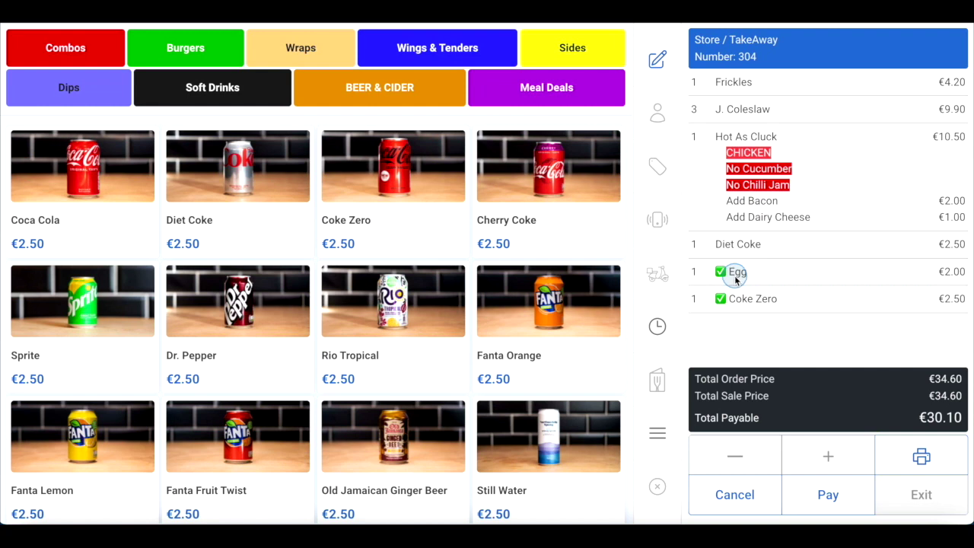
Try quarter, half and a €25.10 custom amount, then set payment to the full €30.10
click(827, 495)
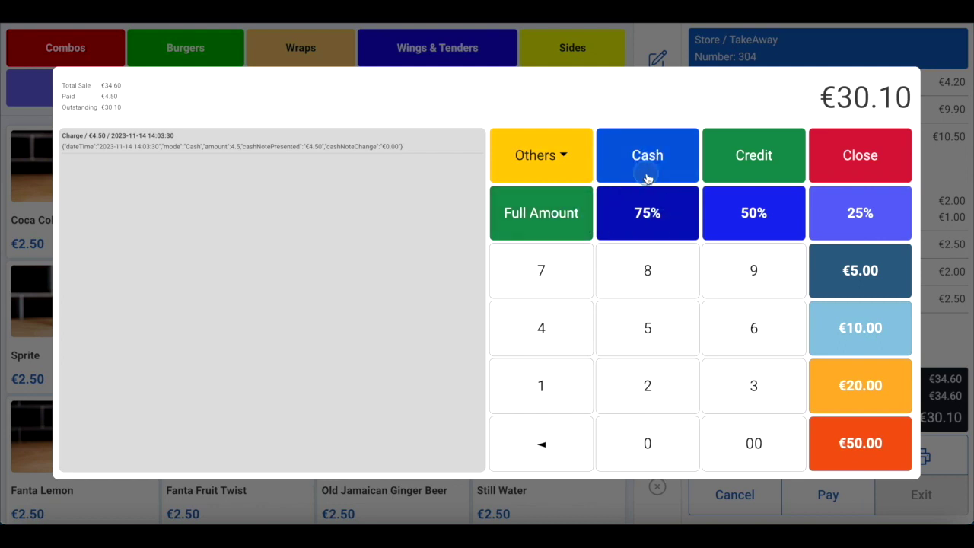
click(864, 156)
click(827, 491)
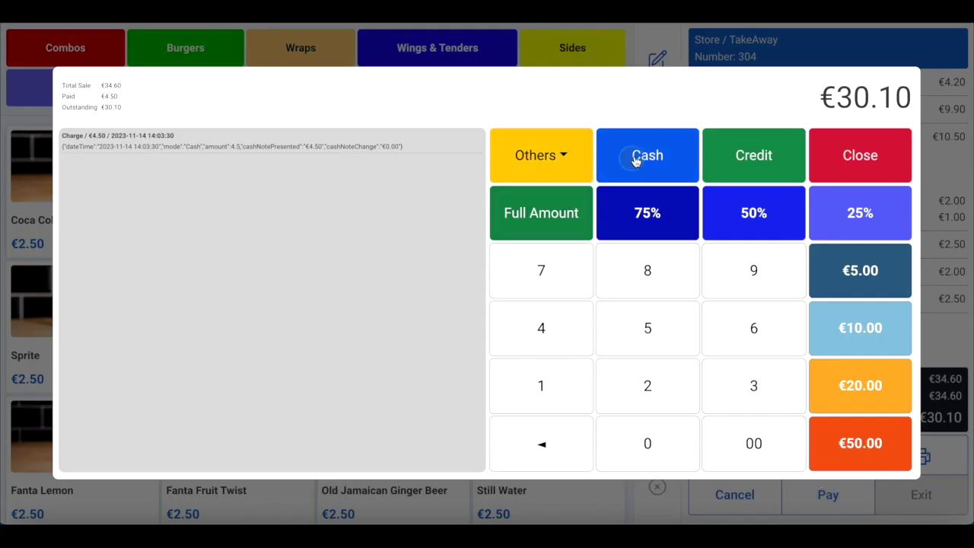
click(853, 228)
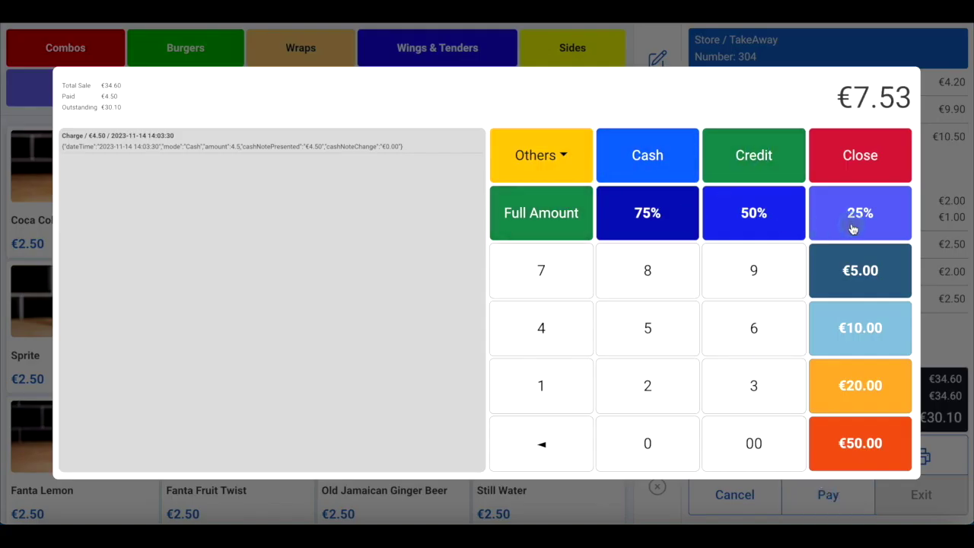
click(751, 222)
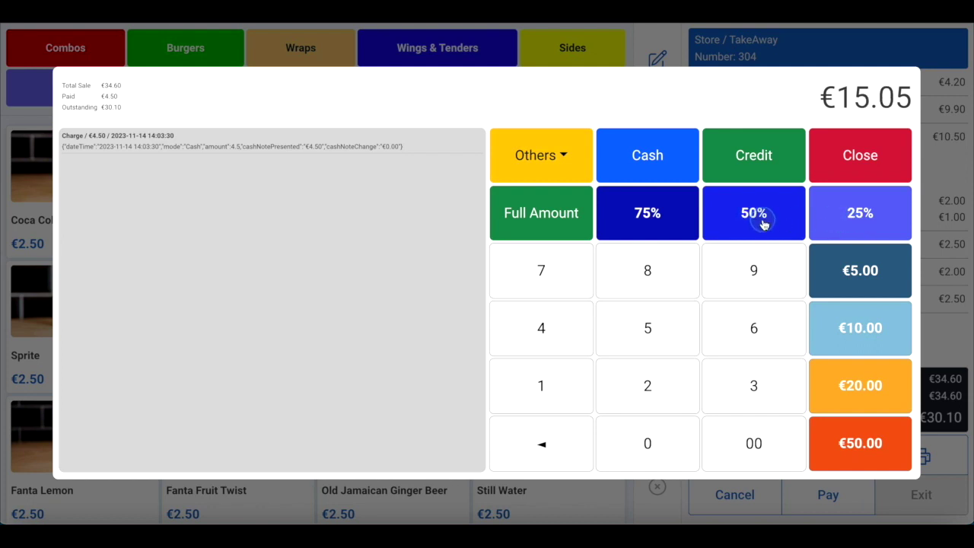
click(648, 377)
click(644, 343)
click(640, 397)
click(639, 439)
click(624, 333)
click(570, 383)
click(634, 444)
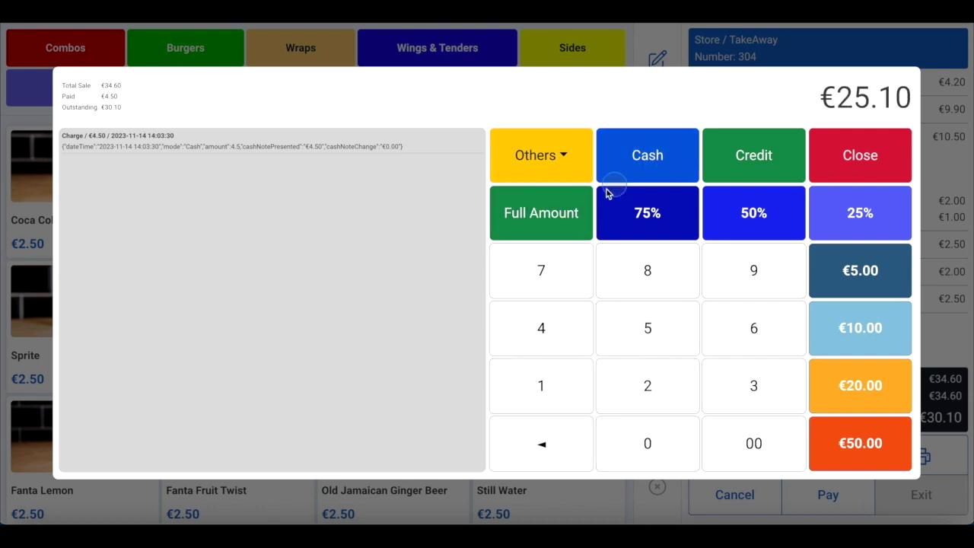
click(552, 215)
Browse the other payment methods without choosing one
click(860, 101)
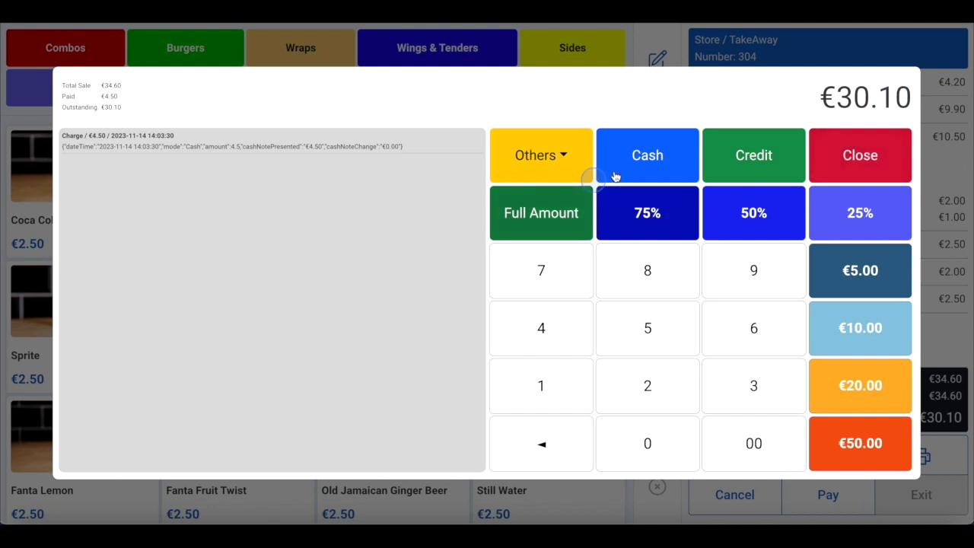
click(653, 382)
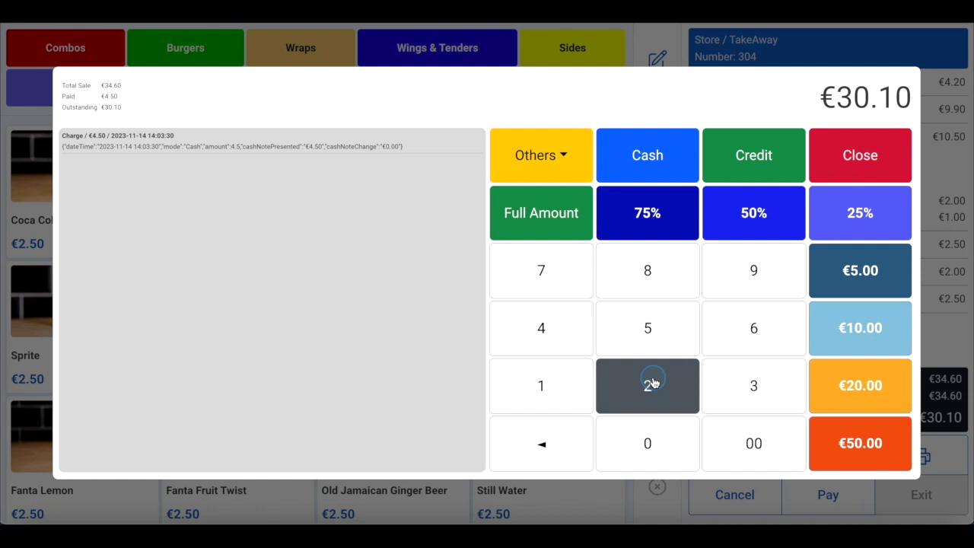
click(560, 149)
click(586, 280)
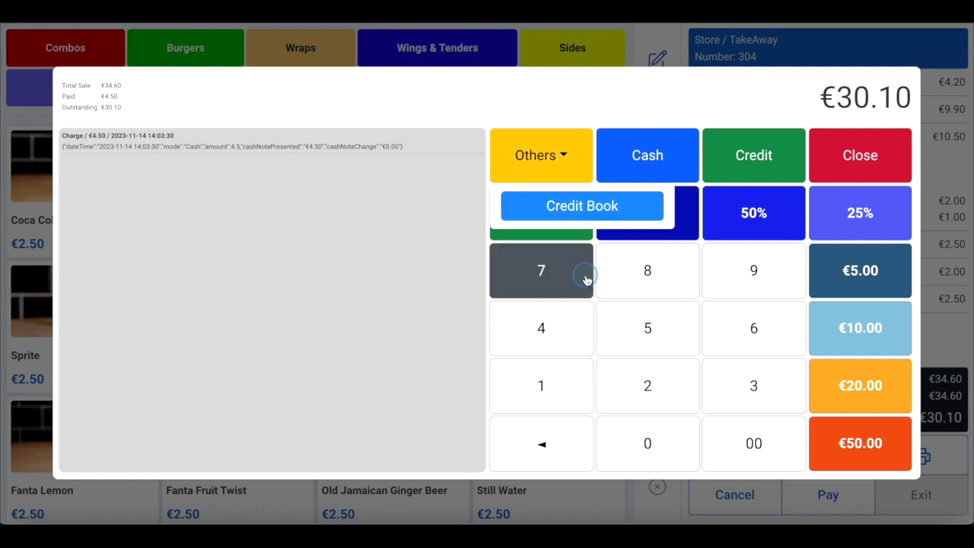
click(557, 158)
Take €50.00 cash for the €30.10 balance, giving €19.90 change, and close the paid order
click(685, 430)
click(864, 443)
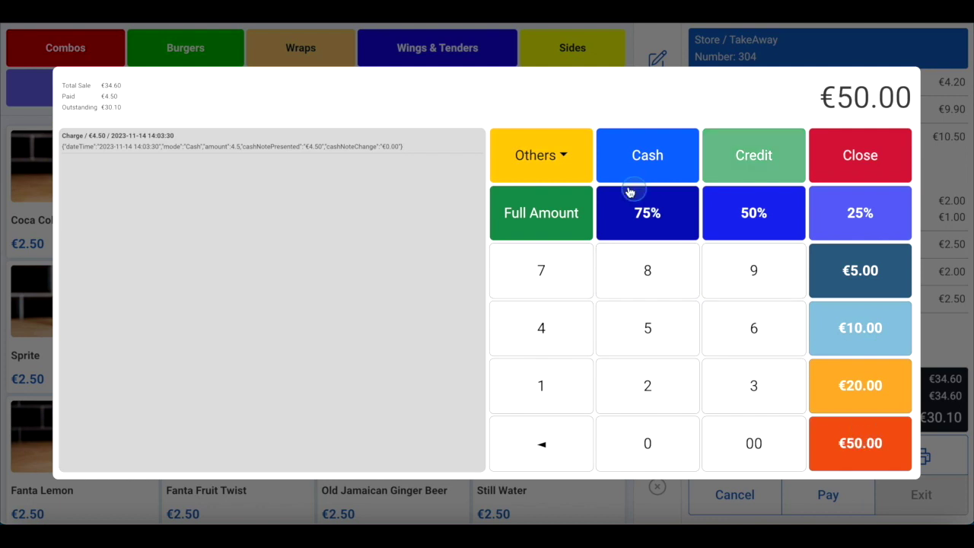
click(638, 156)
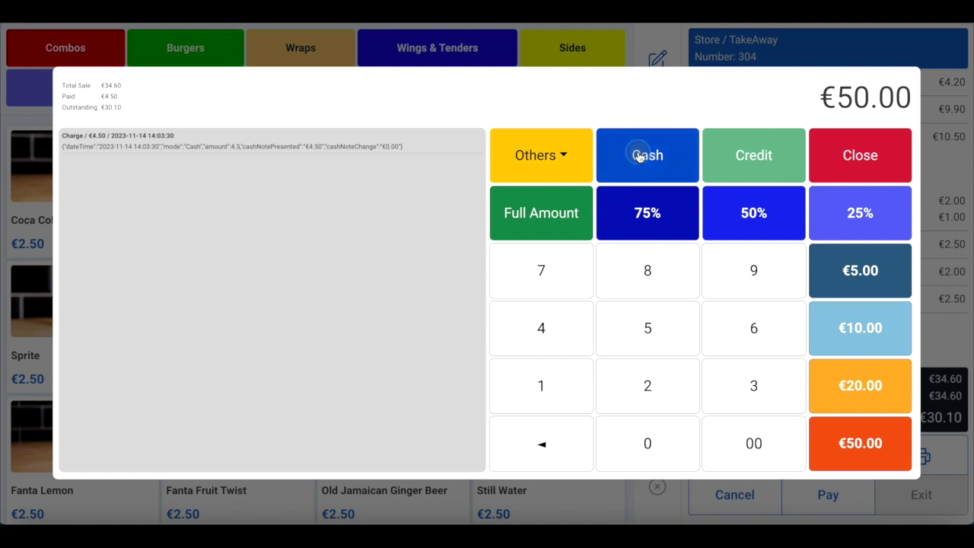
click(637, 156)
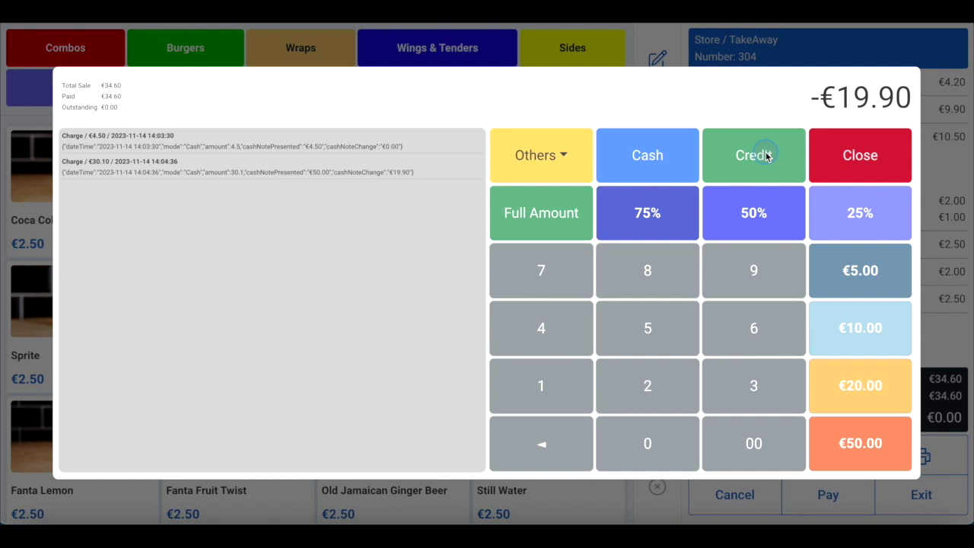
click(898, 109)
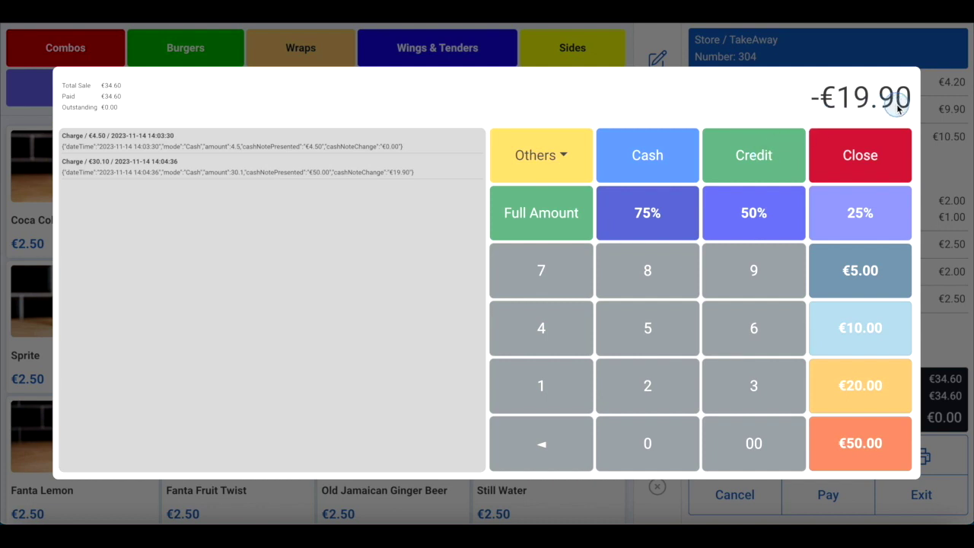
click(887, 109)
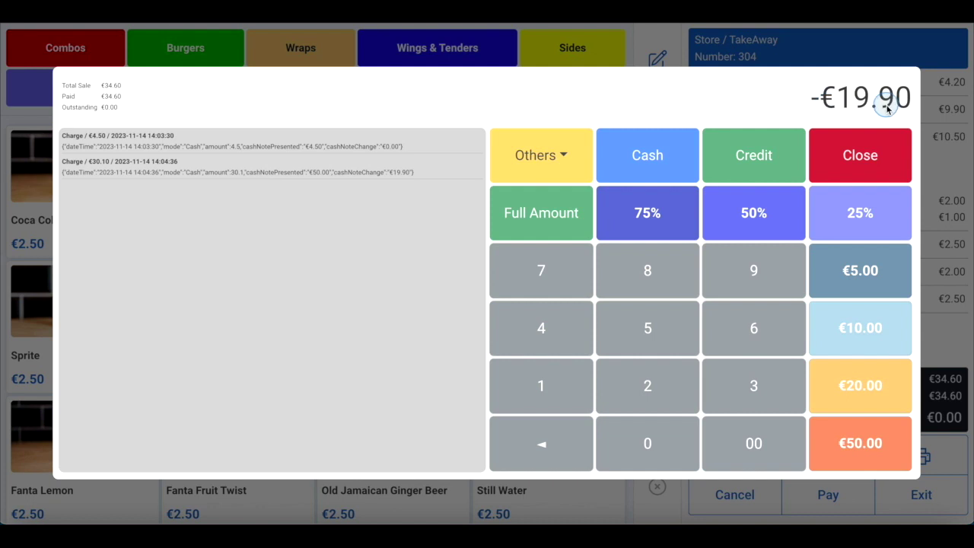
click(863, 147)
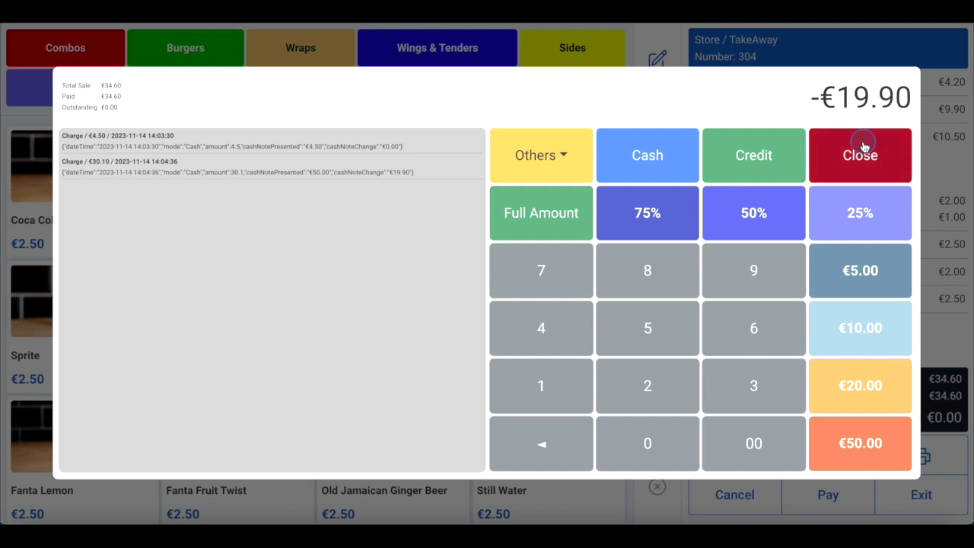
click(863, 147)
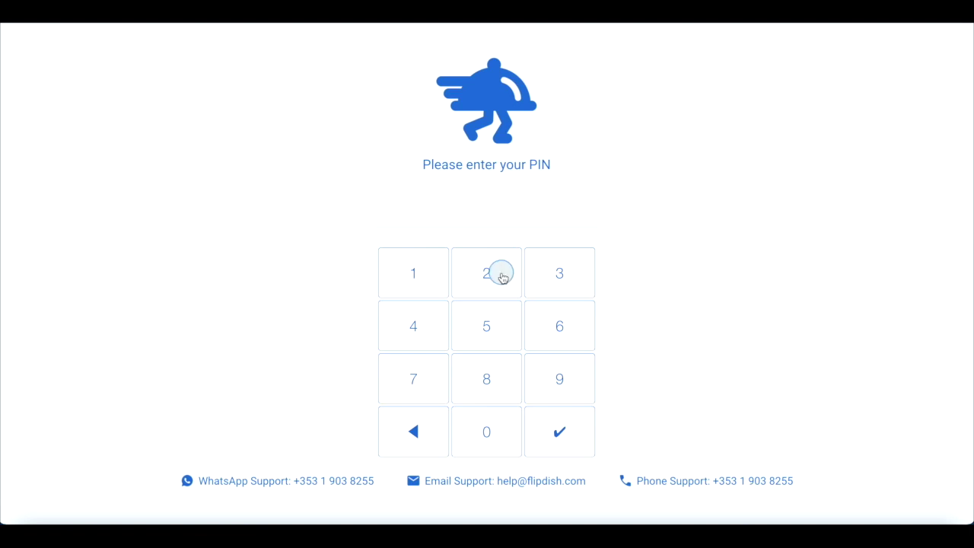
Sign back in as Store Manager by entering the staff PIN on the login keypad
click(482, 163)
click(487, 436)
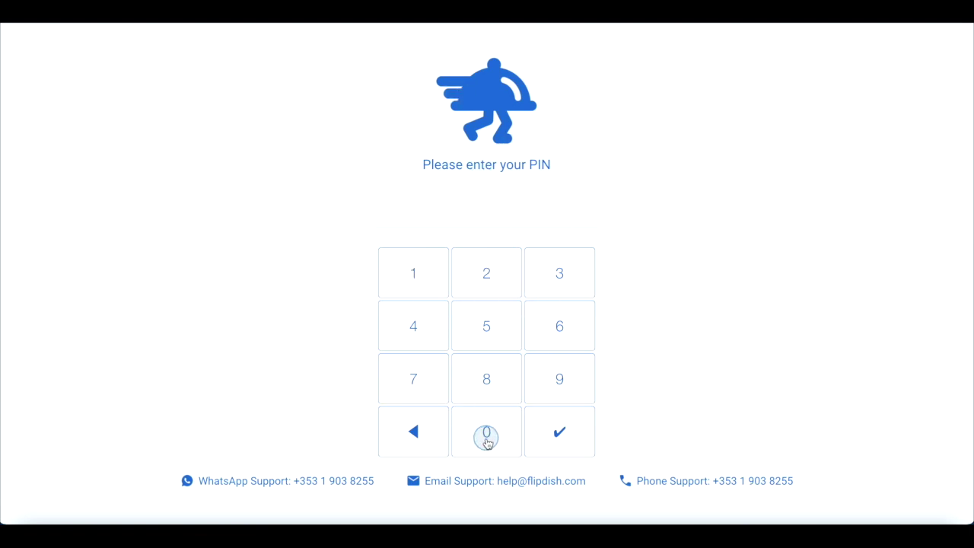
click(448, 401)
click(428, 300)
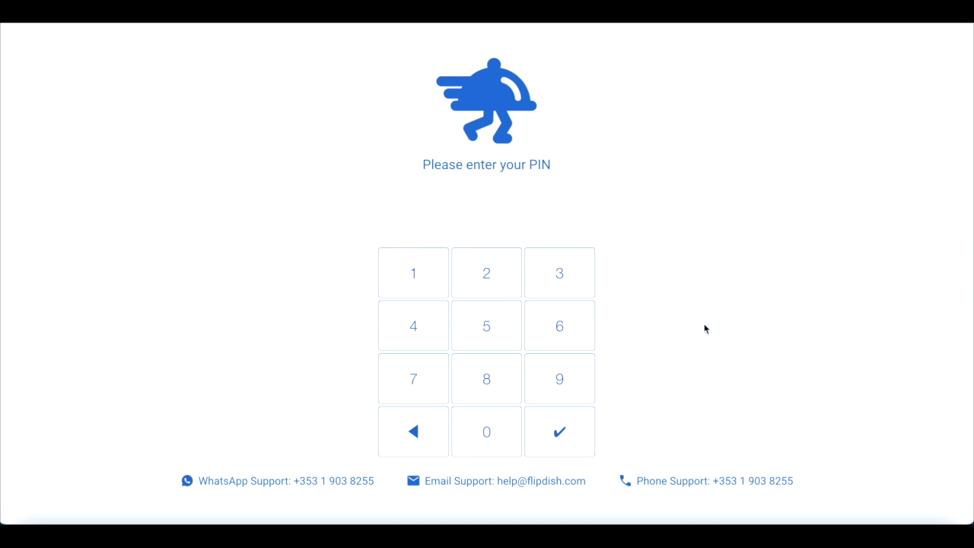
click(496, 418)
click(435, 374)
click(424, 270)
click(565, 399)
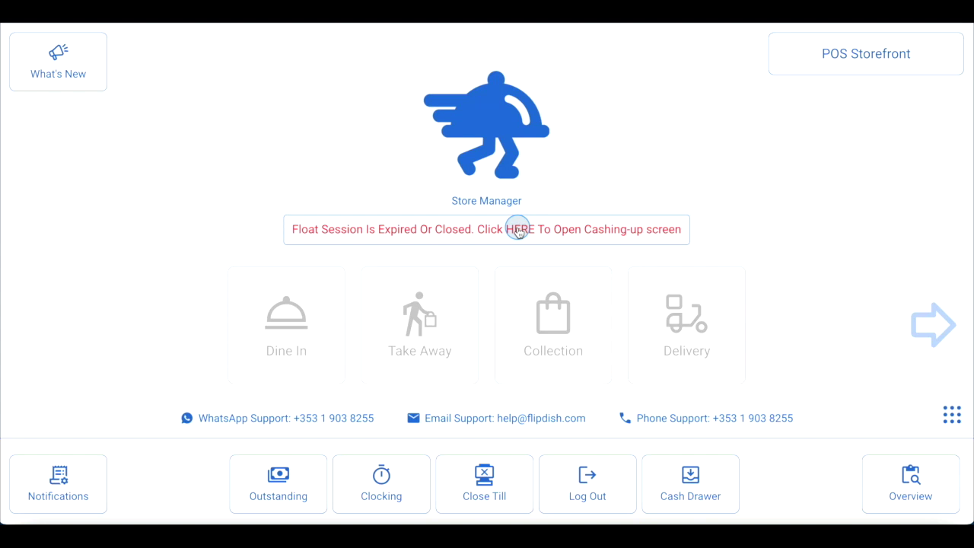
Open a new float session with €50.00 opening cash
click(518, 231)
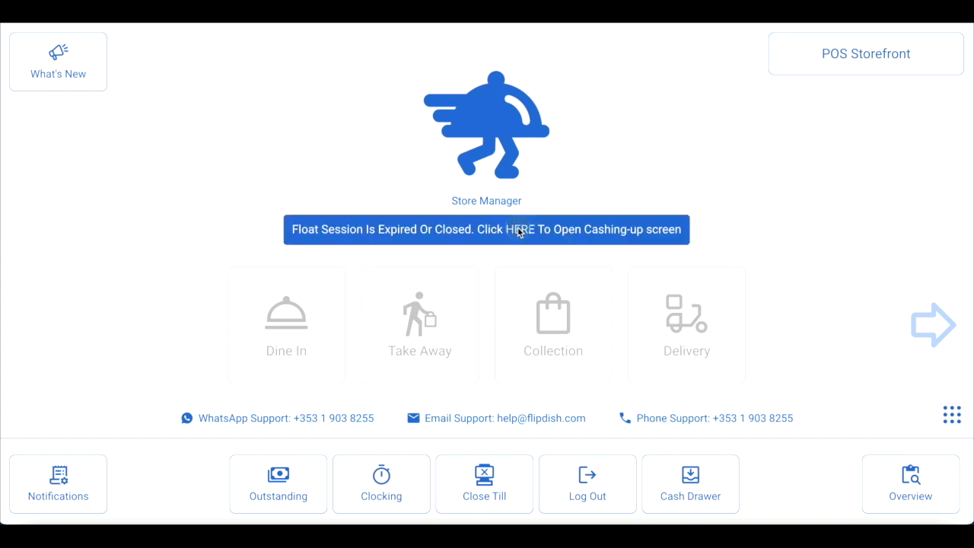
click(720, 350)
click(722, 442)
click(721, 445)
click(721, 444)
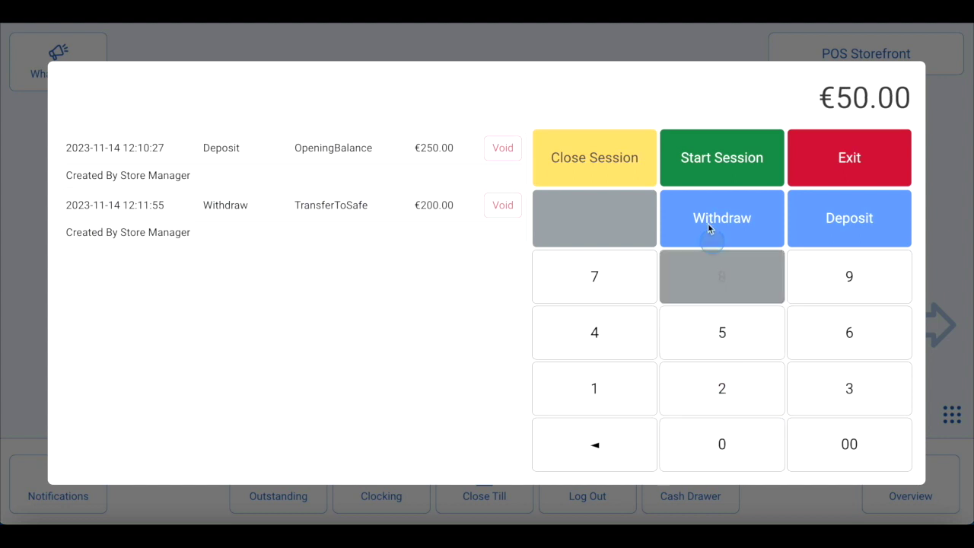
click(692, 157)
click(539, 325)
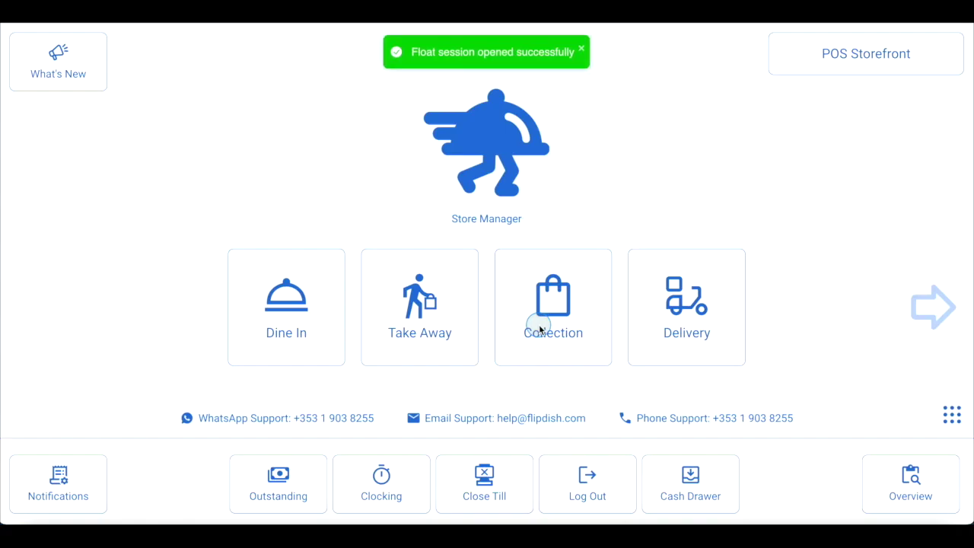
Log out, sign back in with the staff PIN, and show the full grid of POS functions
click(620, 499)
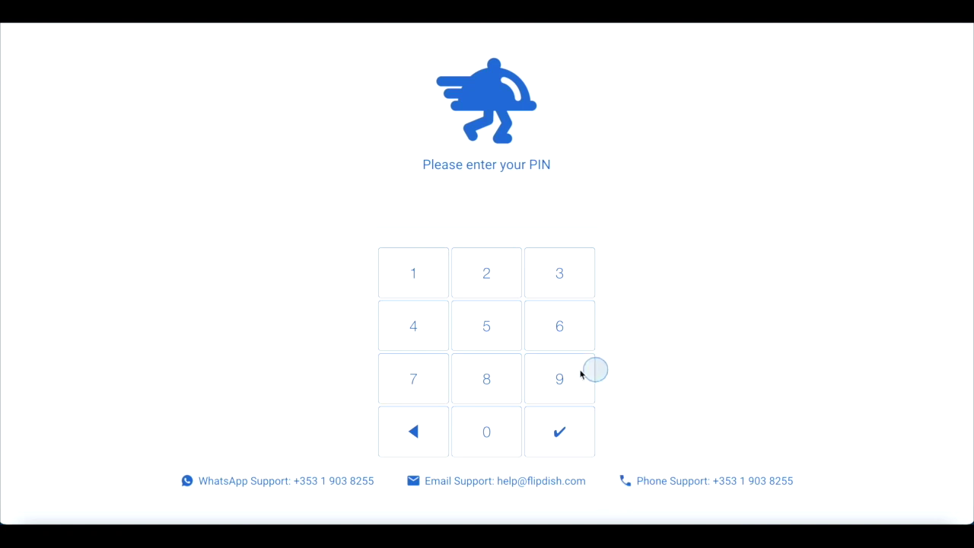
click(489, 431)
click(409, 361)
click(420, 273)
click(560, 274)
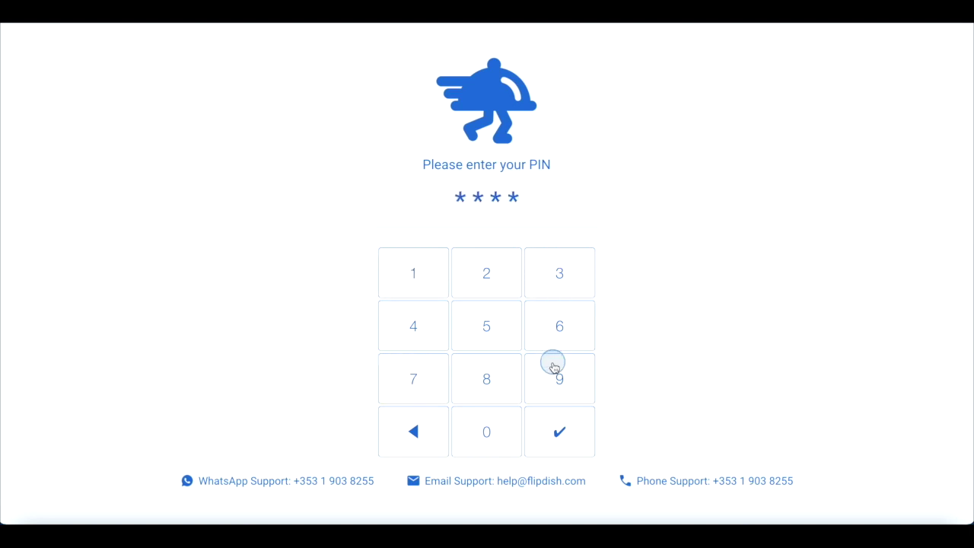
click(552, 364)
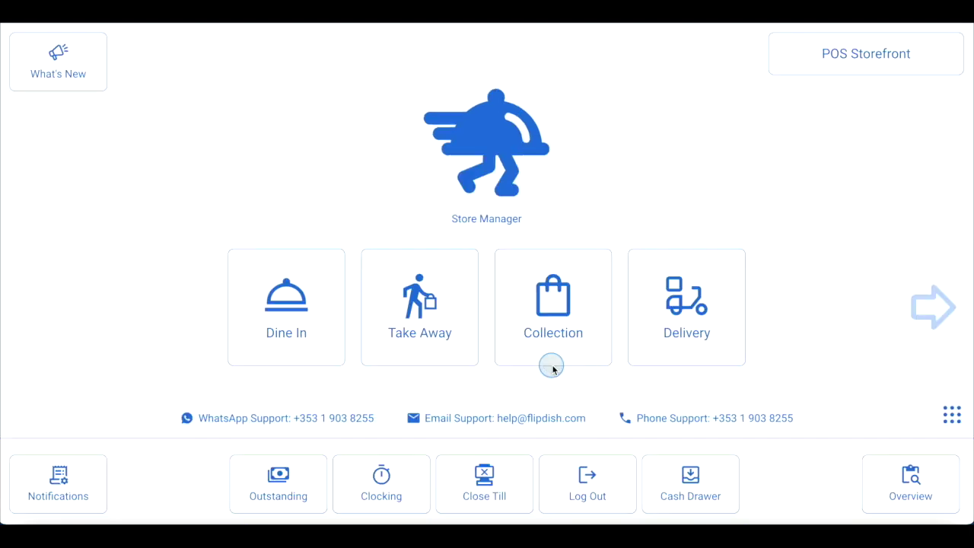
click(954, 418)
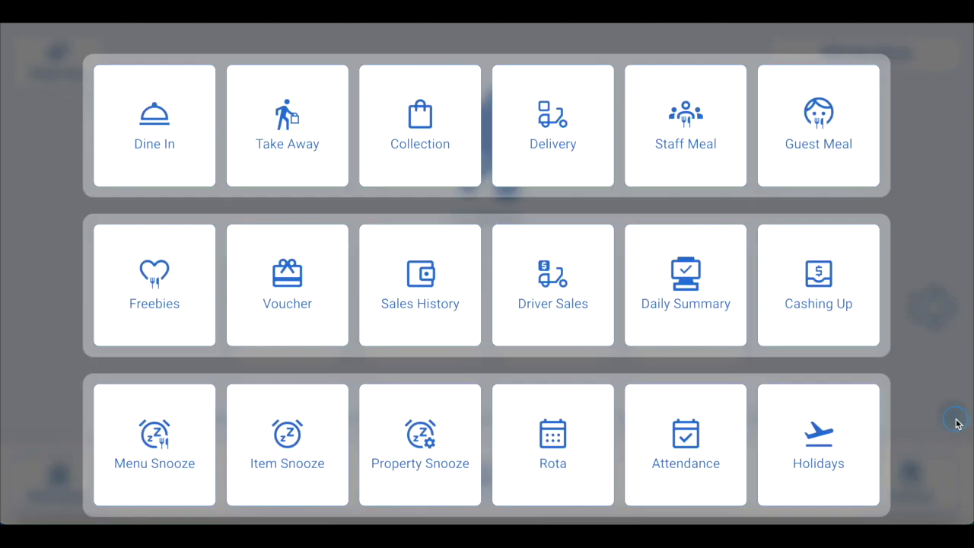
Open the Daily Summary Report, leaving the report date unchanged
click(686, 281)
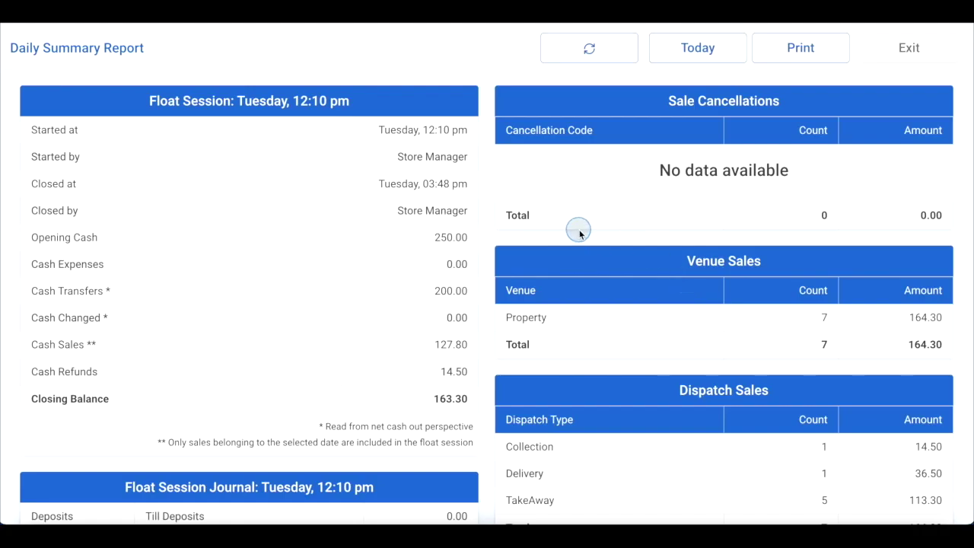
click(698, 48)
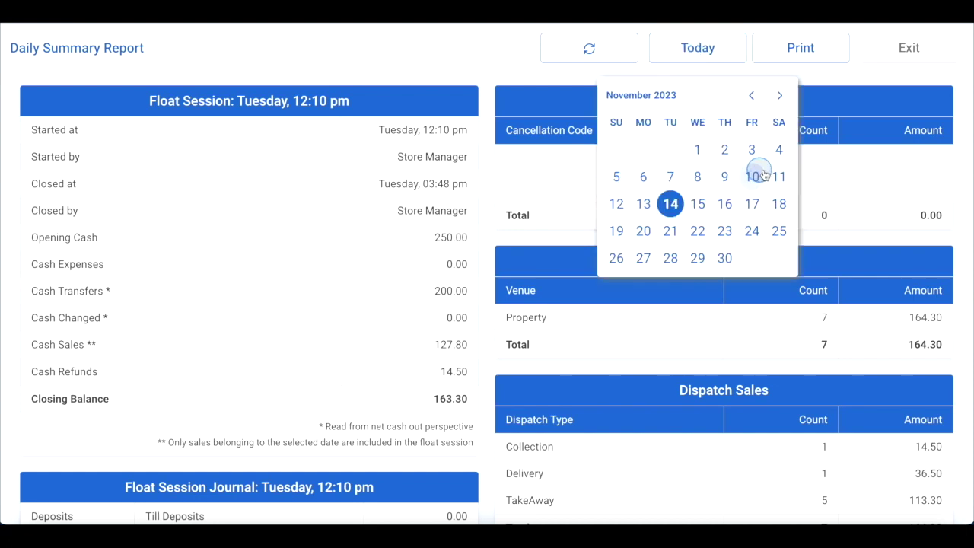
click(831, 75)
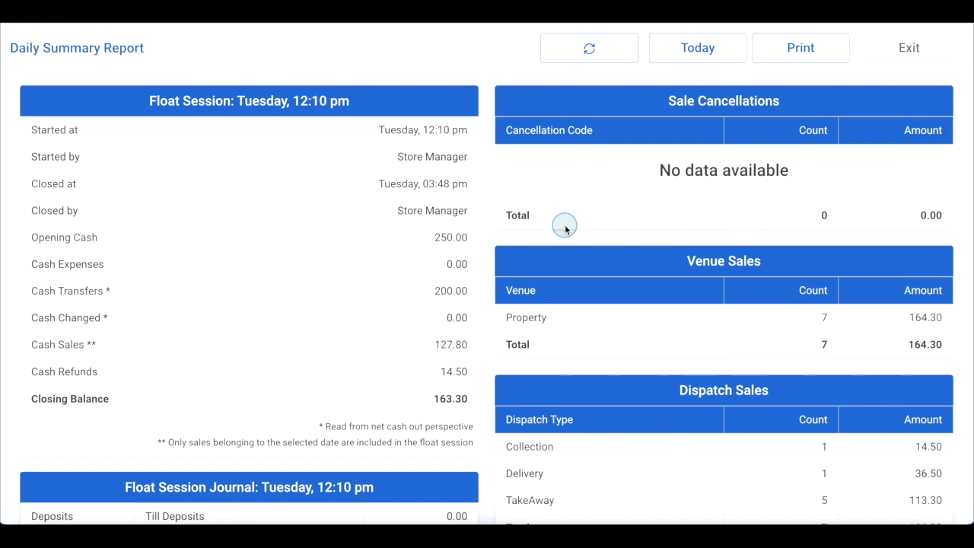
Review the report down to its 163.30 closing balance, print it, and exit
scroll(442, 224, down, 1)
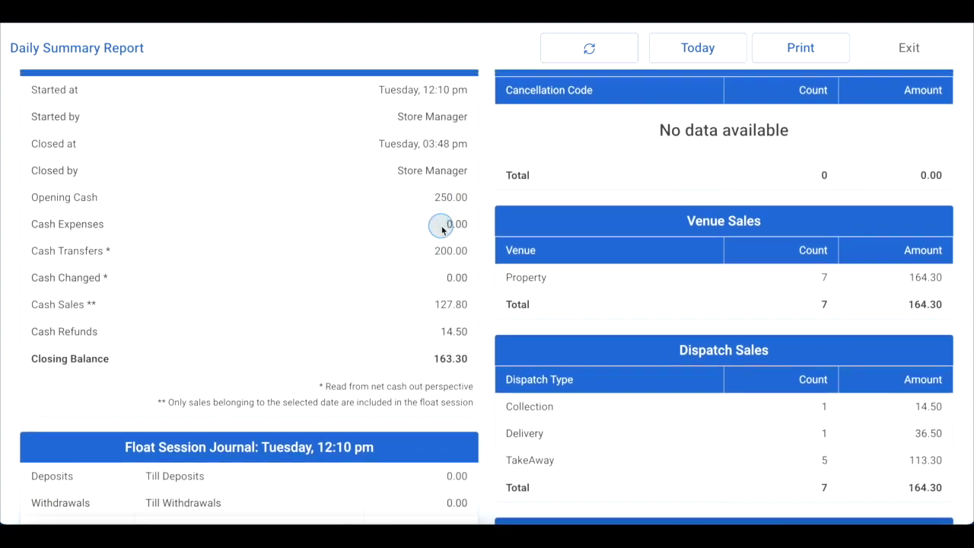
scroll(446, 221, up, 1)
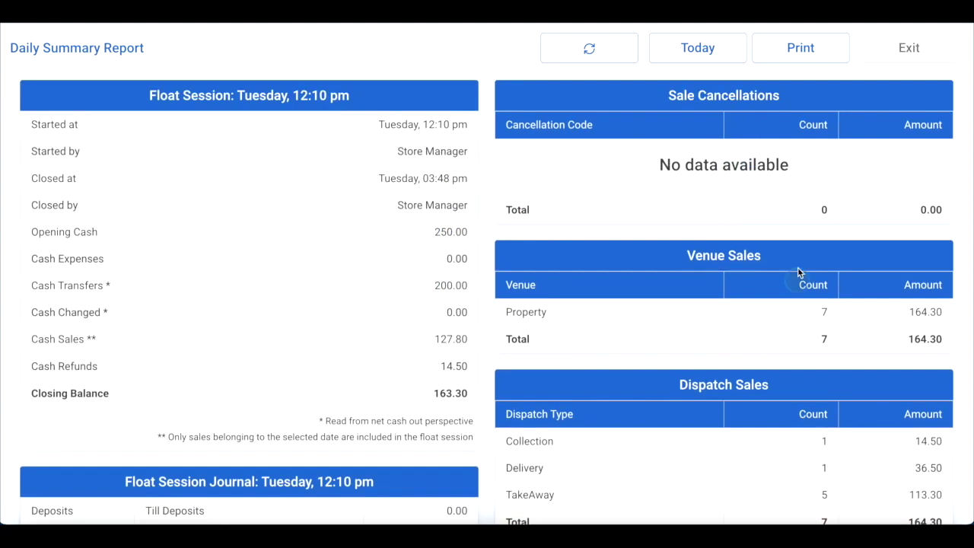
scroll(763, 352, down, 3)
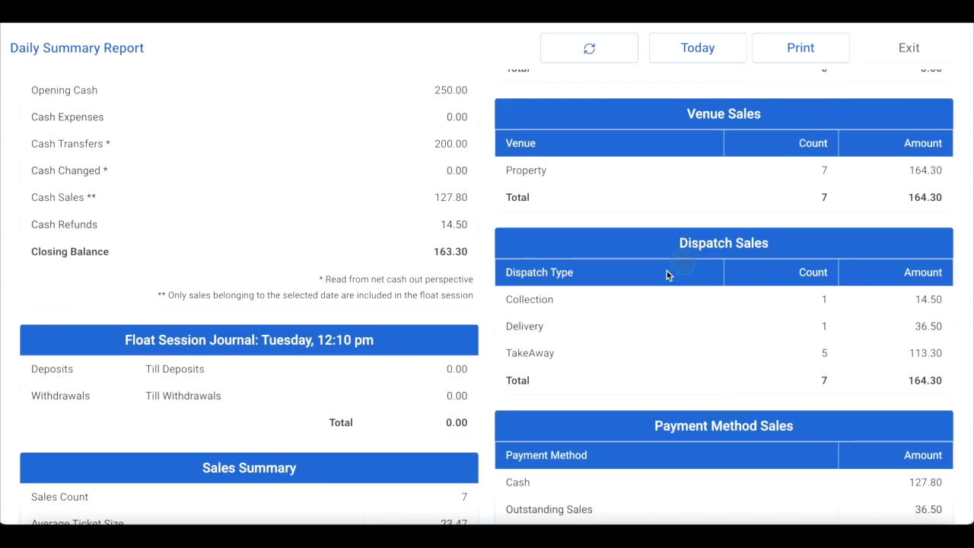
scroll(691, 359, down, 1)
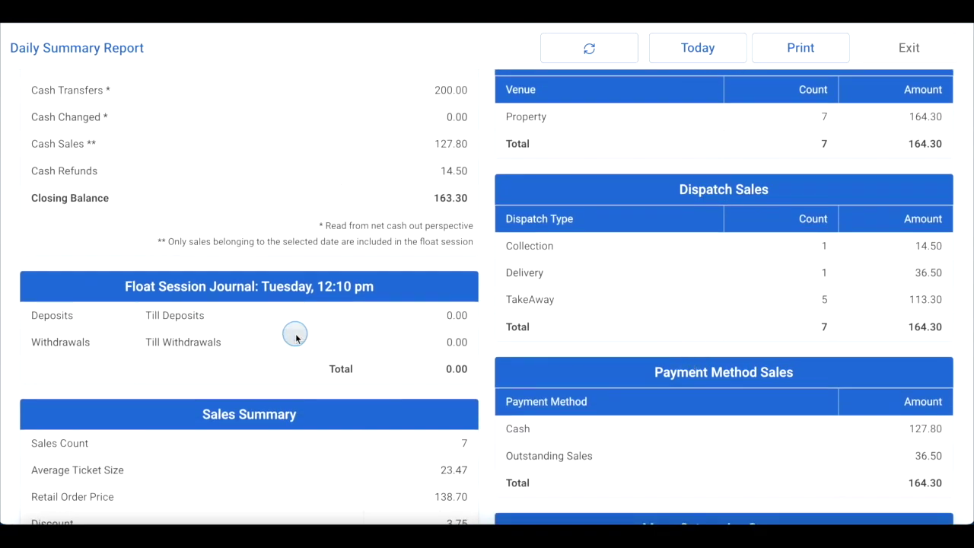
scroll(284, 343, down, 1)
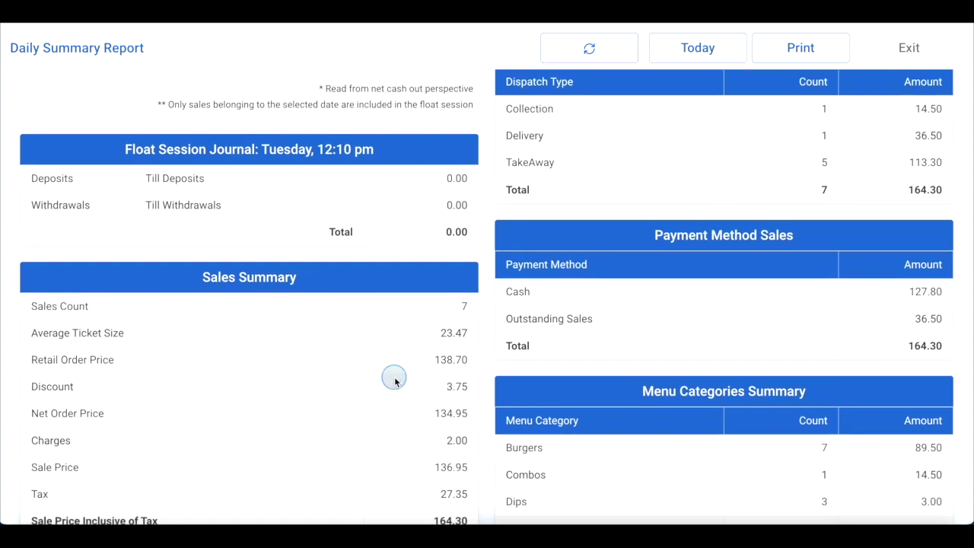
scroll(700, 339, down, 3)
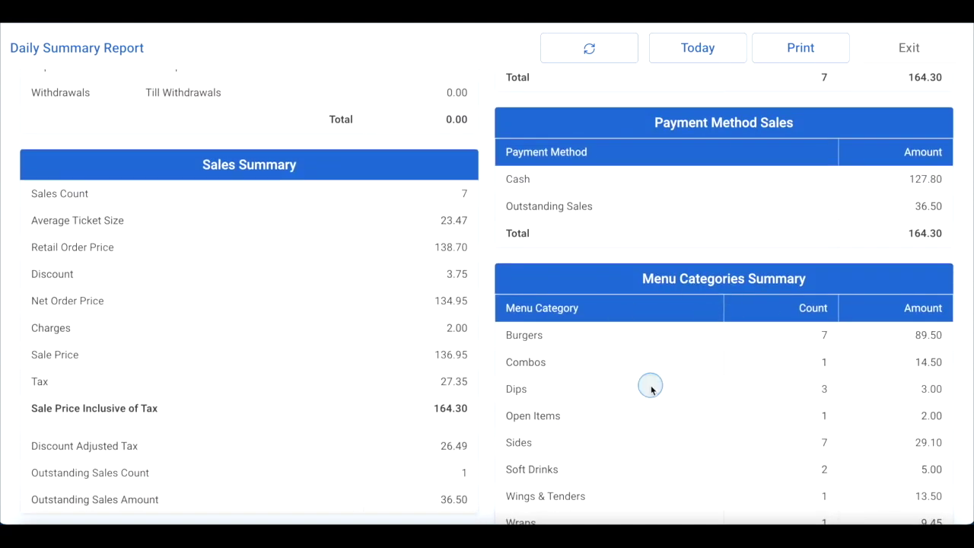
scroll(648, 382, down, 7)
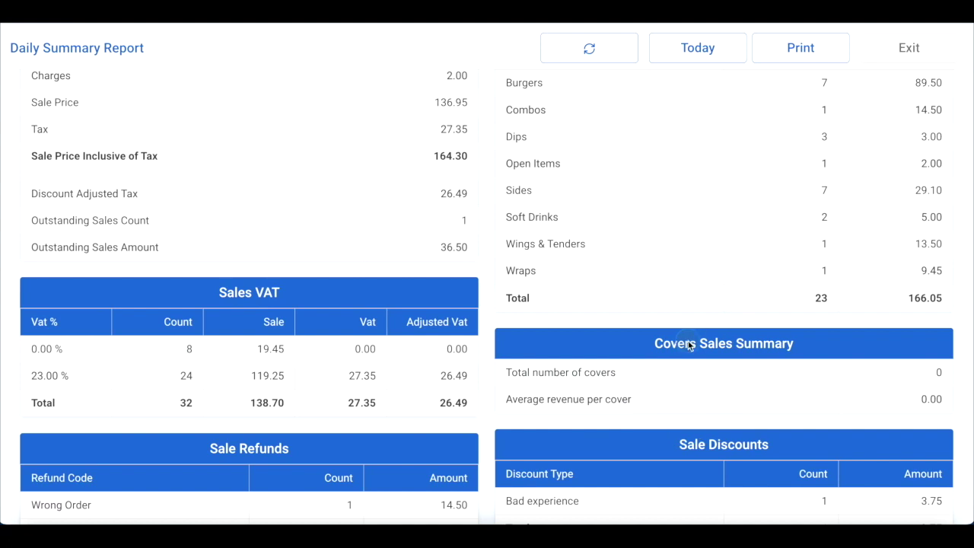
scroll(681, 343, down, 1)
scroll(363, 304, down, 2)
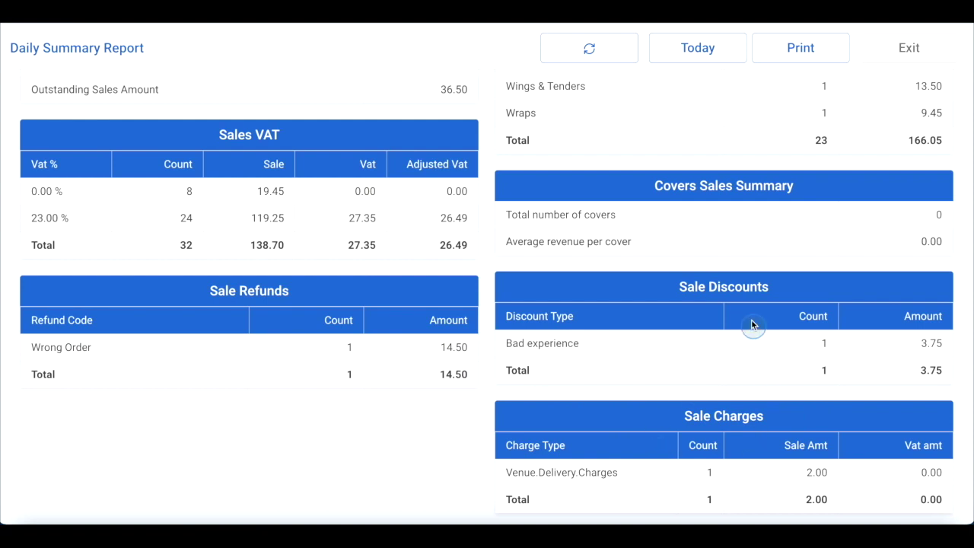
scroll(747, 315, up, 10)
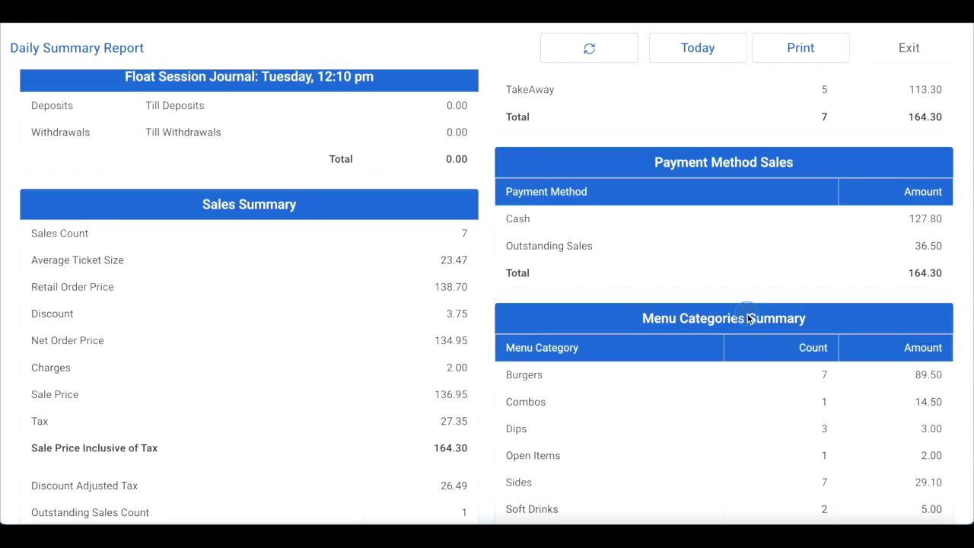
scroll(748, 314, up, 3)
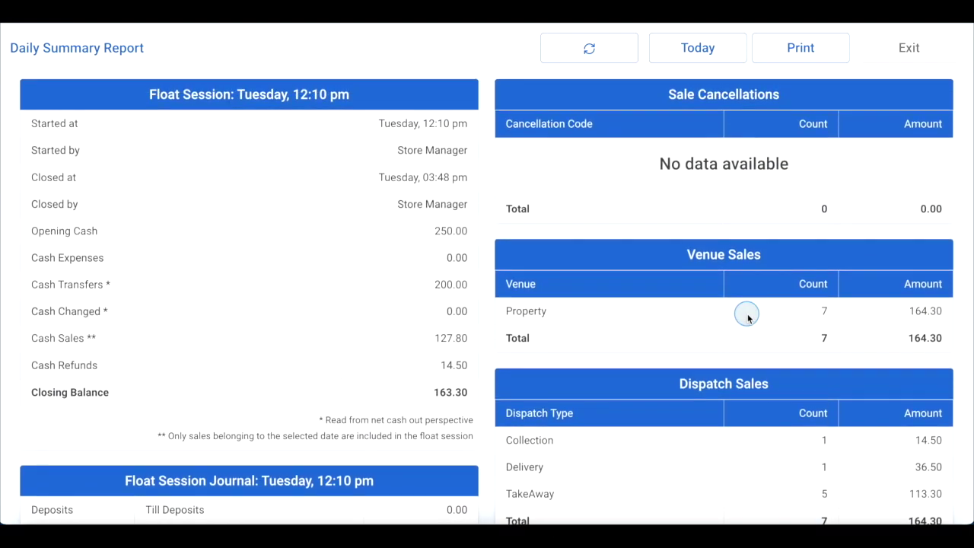
click(800, 47)
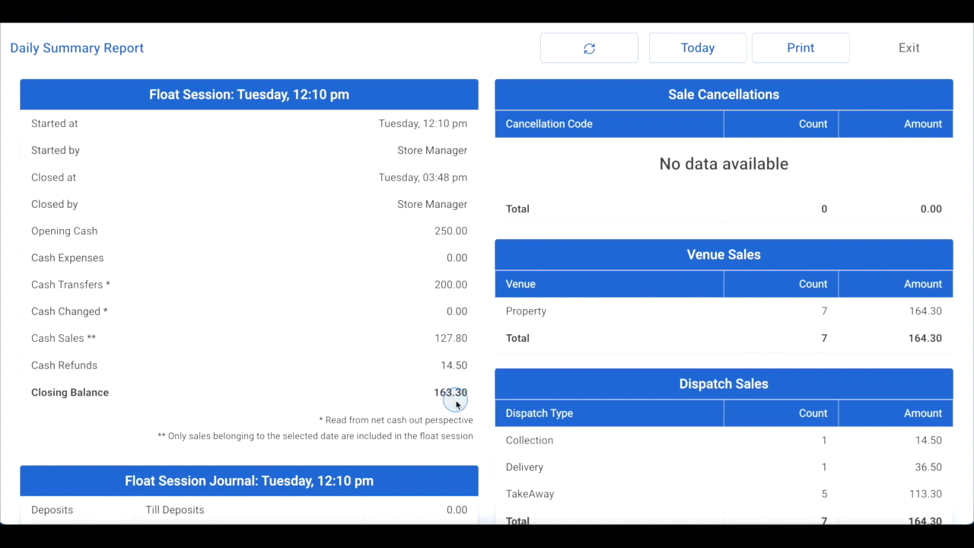
click(896, 55)
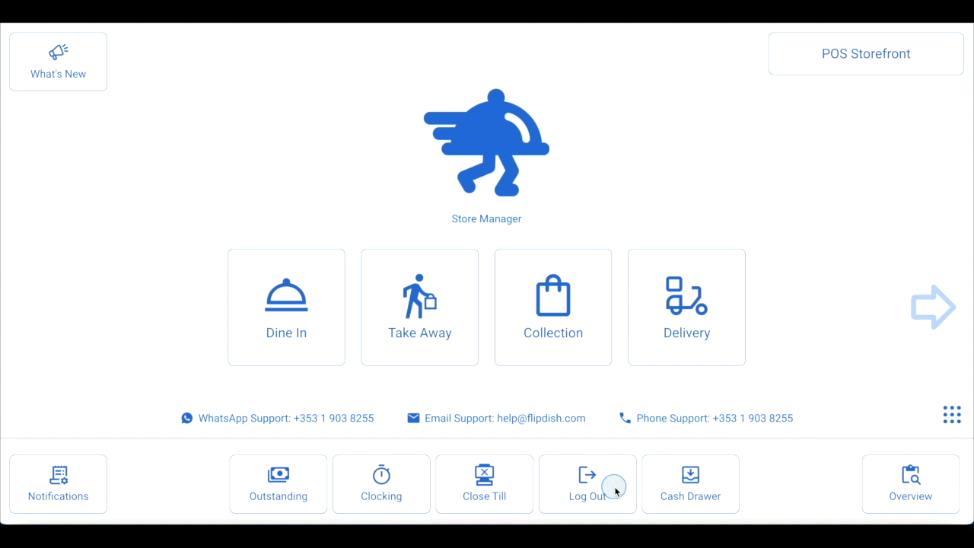
Withdraw €93.30 from the till in Cashing Up with the reason Transfer to Safe
click(951, 417)
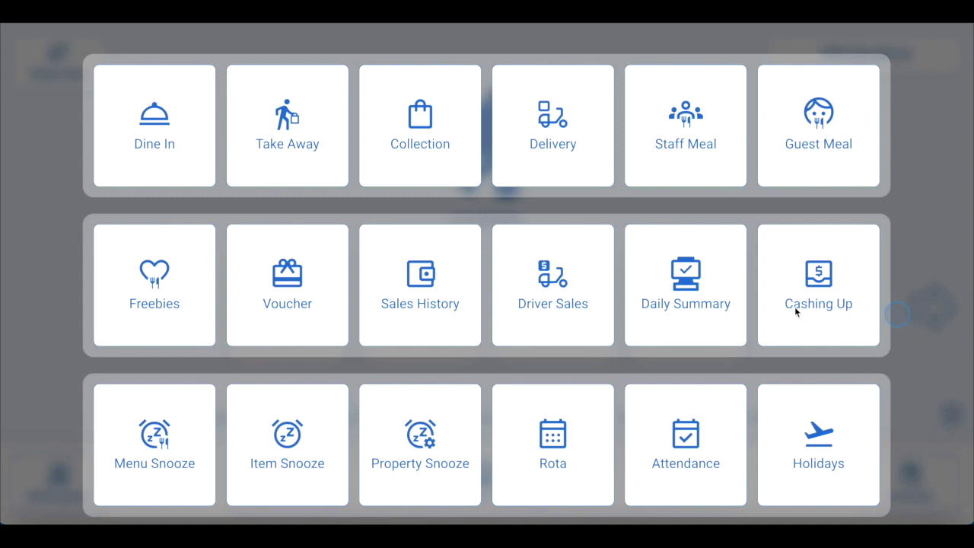
click(814, 270)
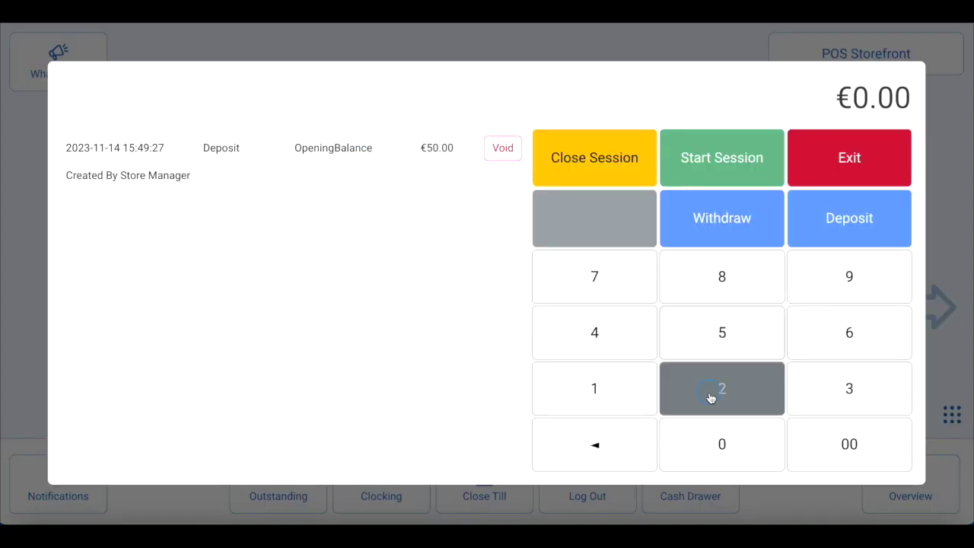
click(833, 290)
click(842, 388)
click(862, 383)
click(735, 438)
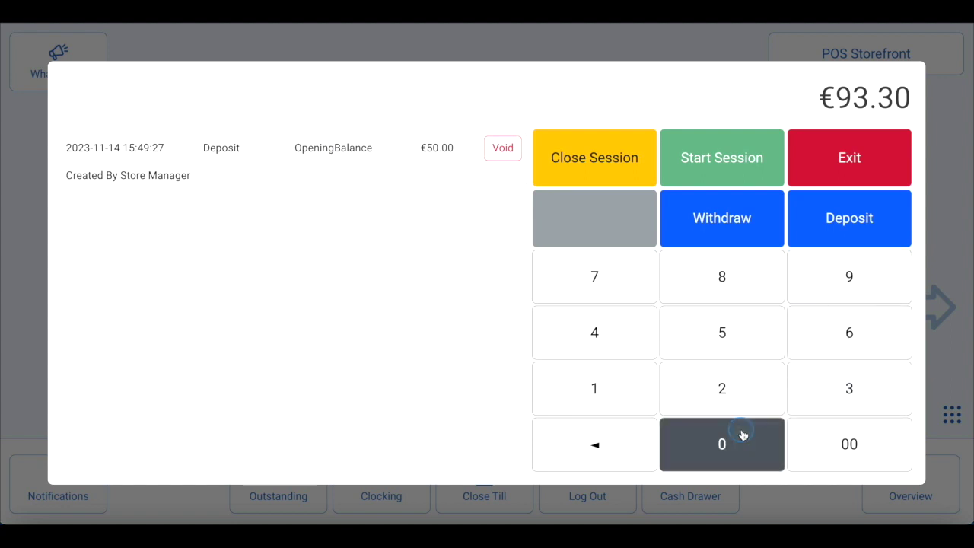
click(730, 229)
click(386, 176)
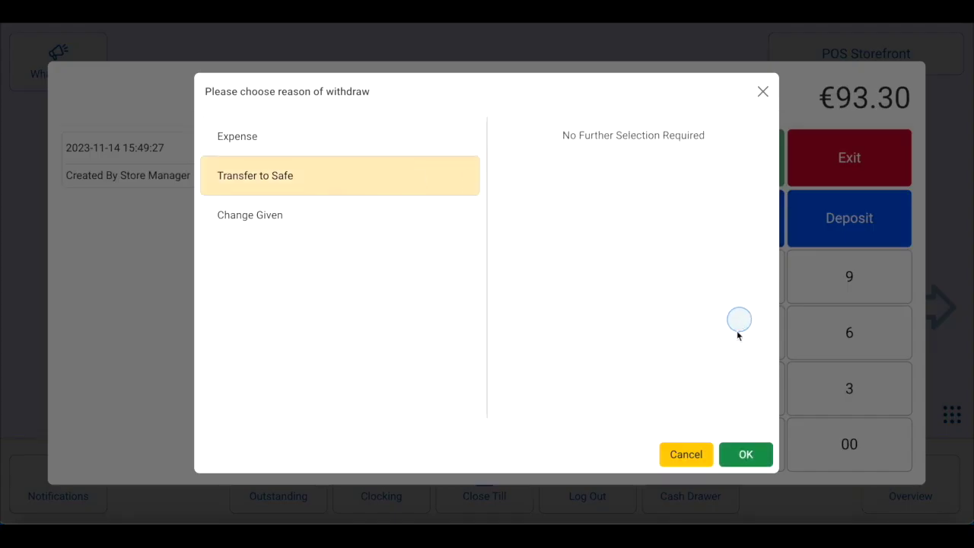
click(745, 453)
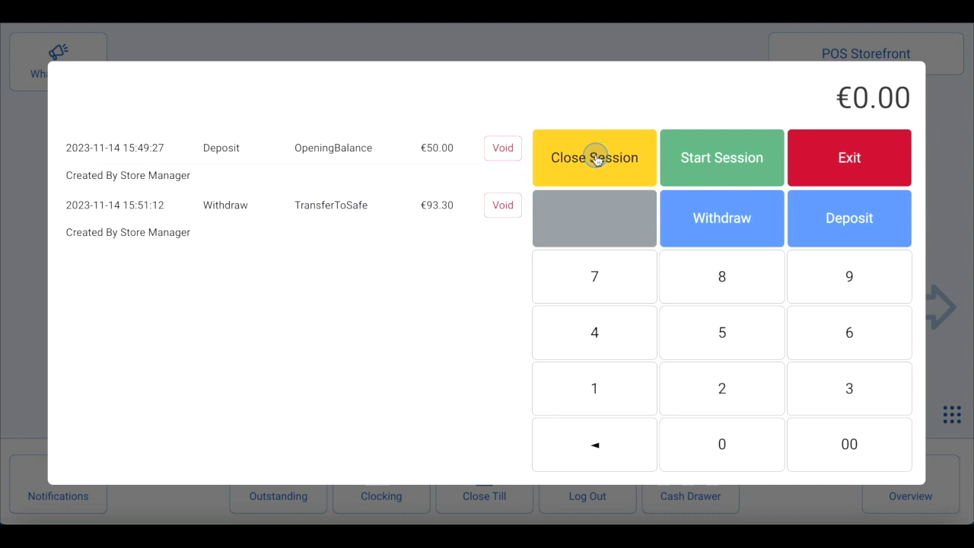
Close the float session, then view and exit the Daily Summary for 13 November 2023, showing no sales
click(596, 158)
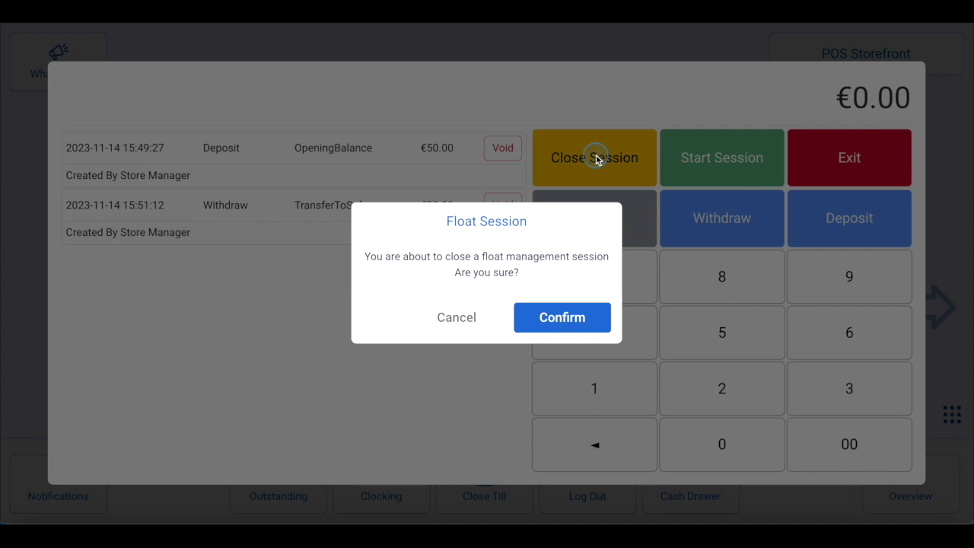
click(564, 318)
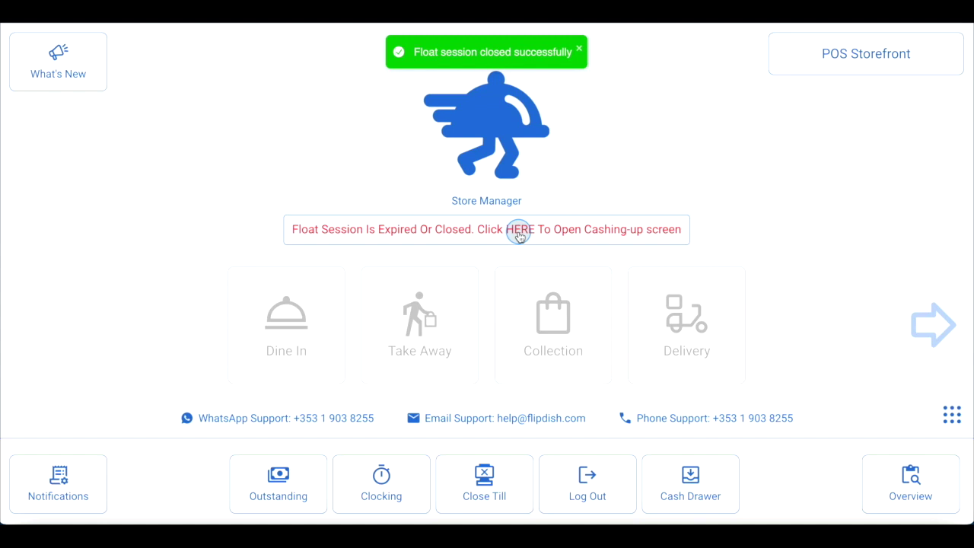
click(952, 414)
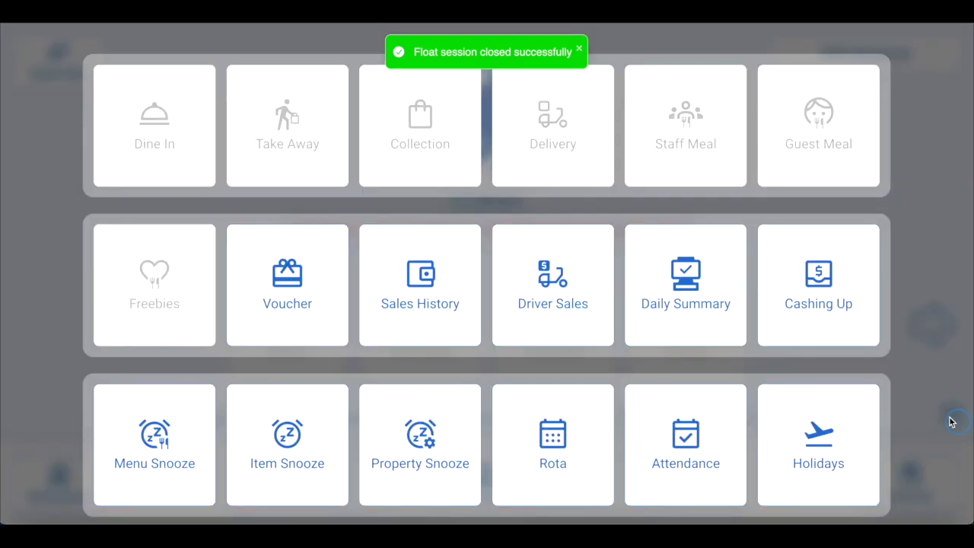
click(707, 301)
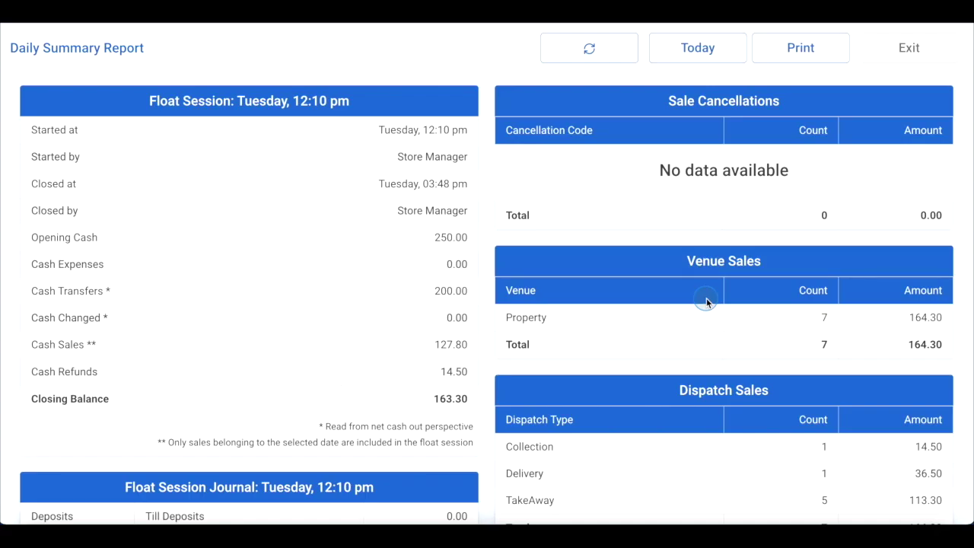
click(713, 53)
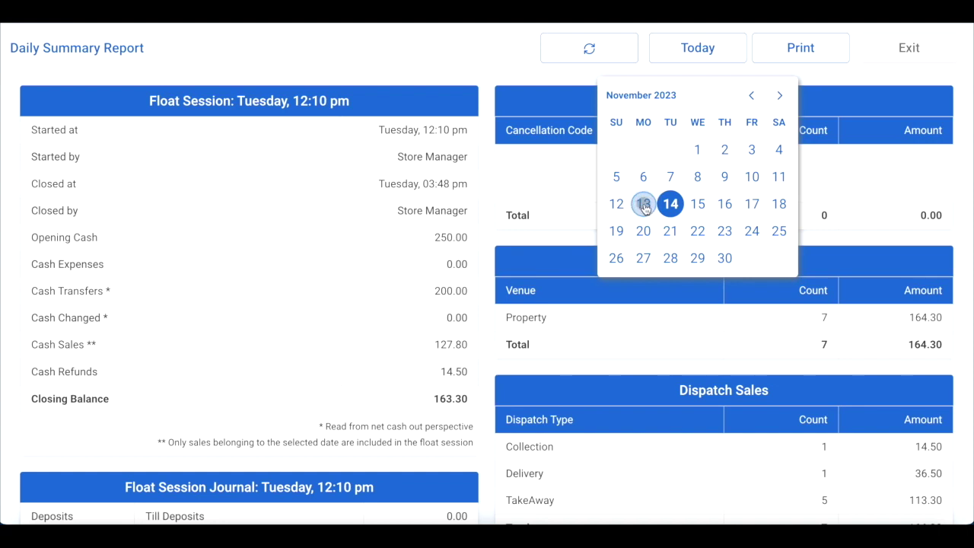
click(644, 206)
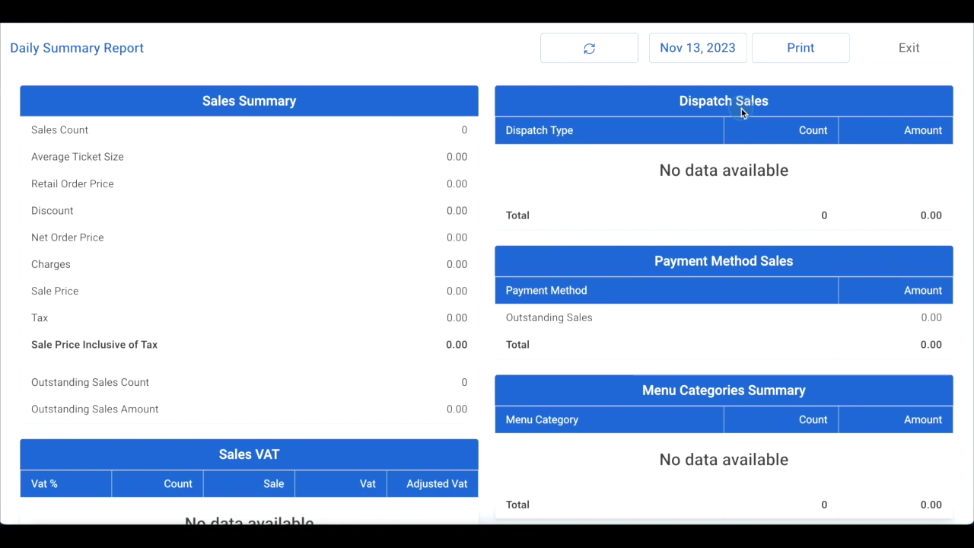
click(895, 47)
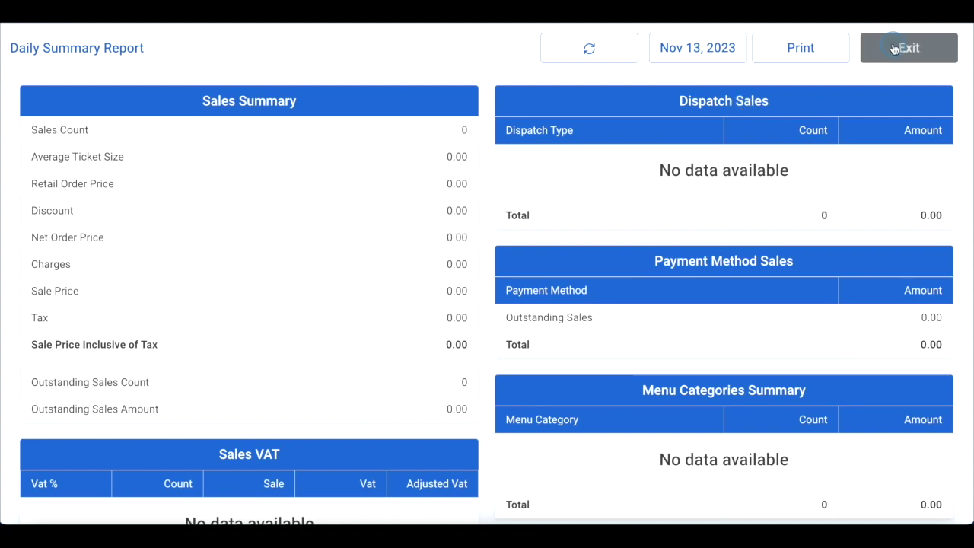
Start a new float session with €50.00 opening cash from the float banner
click(521, 228)
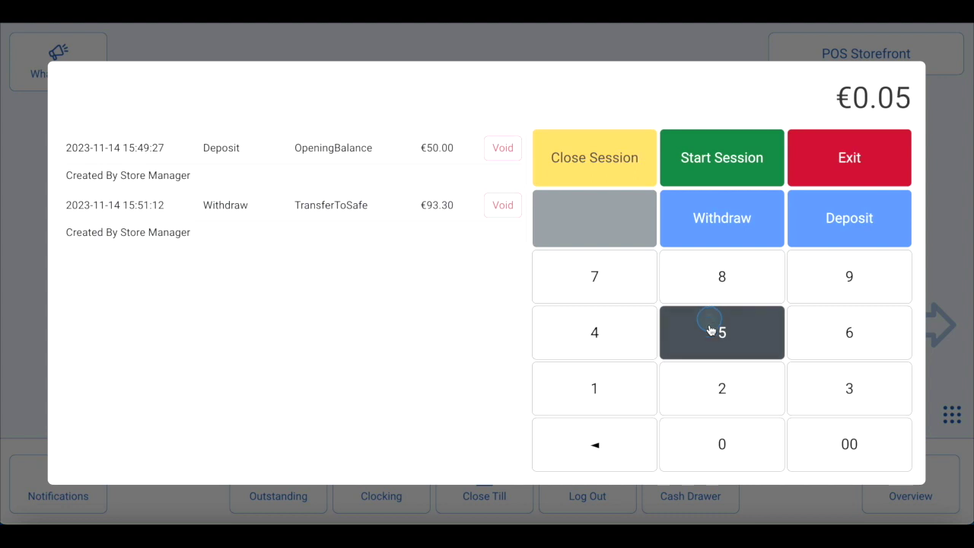
click(708, 433)
click(708, 434)
click(708, 431)
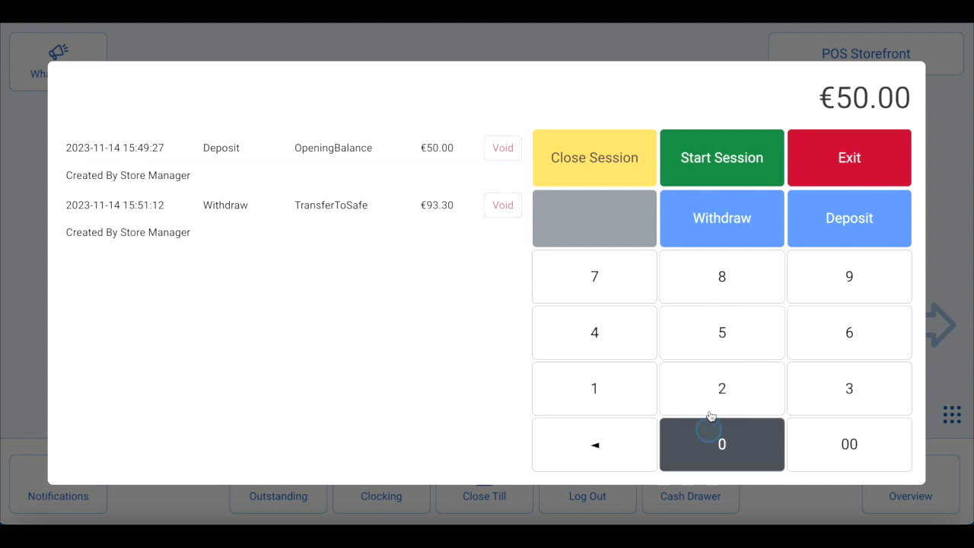
click(707, 167)
click(557, 323)
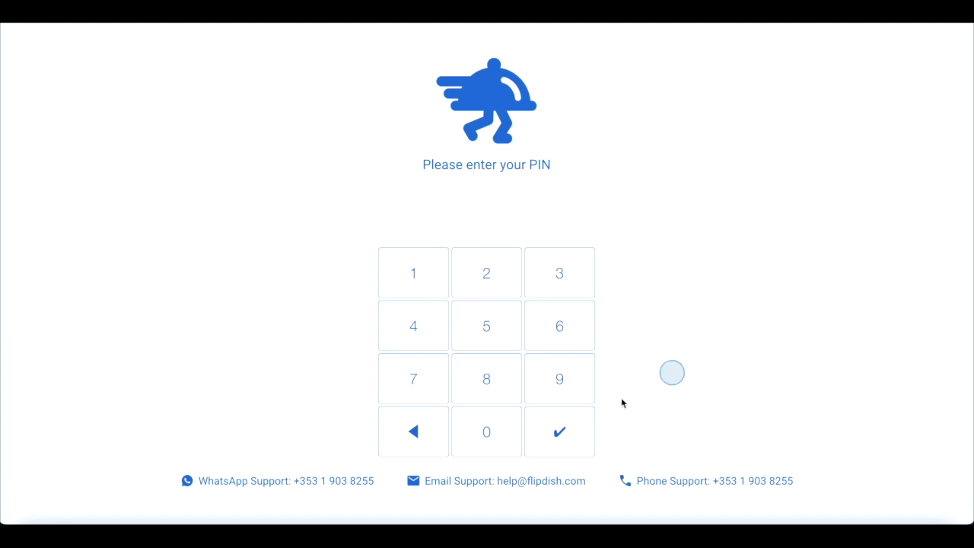
Sign in with the staff PIN and open Sales History from the functions grid
click(422, 392)
click(416, 274)
click(574, 274)
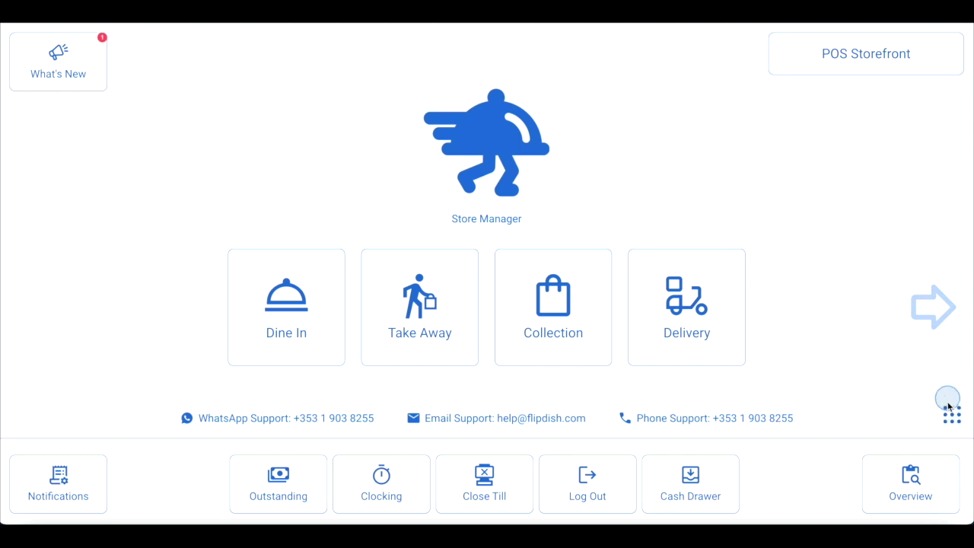
click(954, 416)
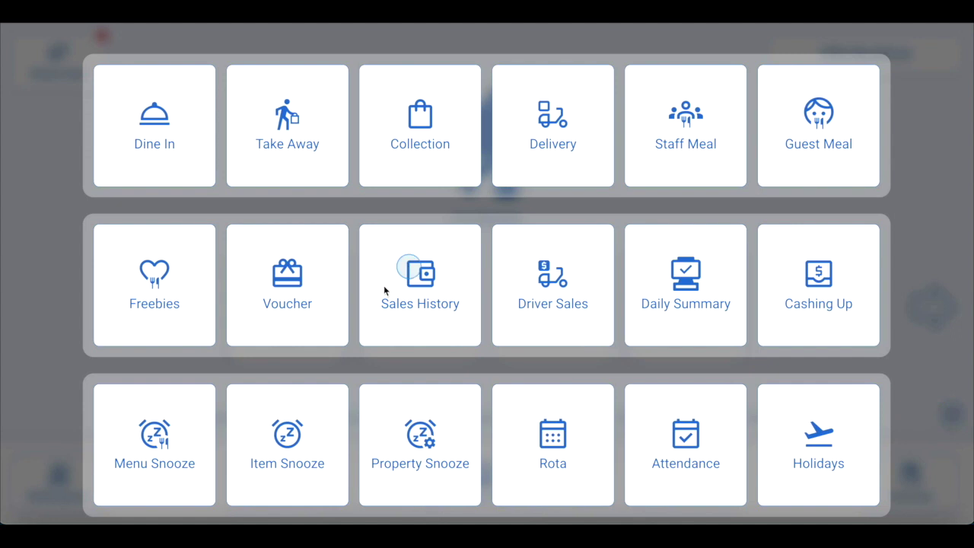
click(420, 275)
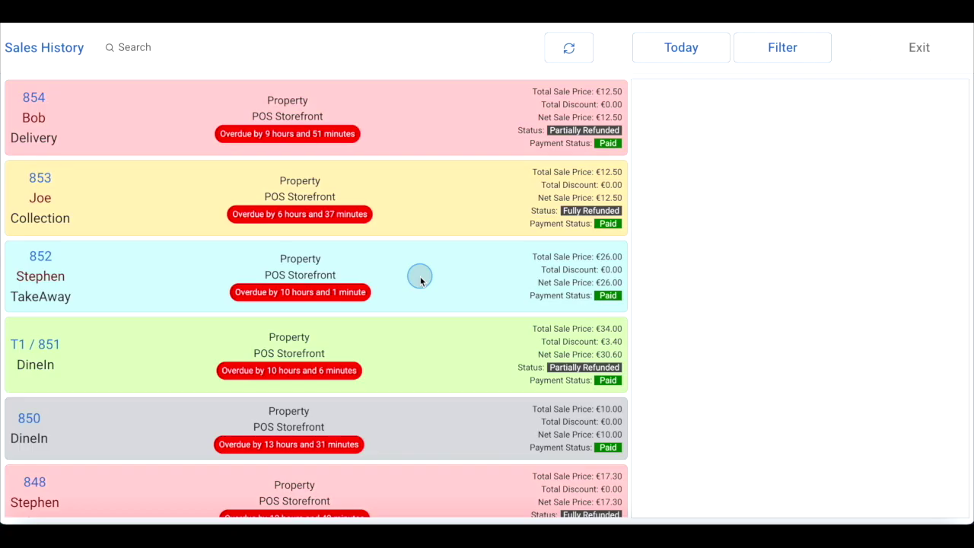
Find takeaway order 852 (€26.00) in Sales History and open it for editing
click(201, 62)
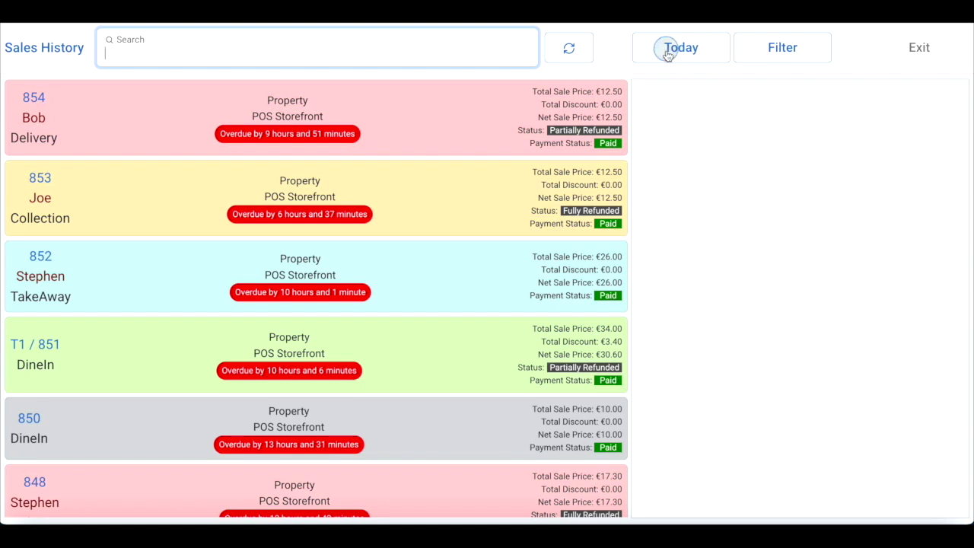
click(681, 47)
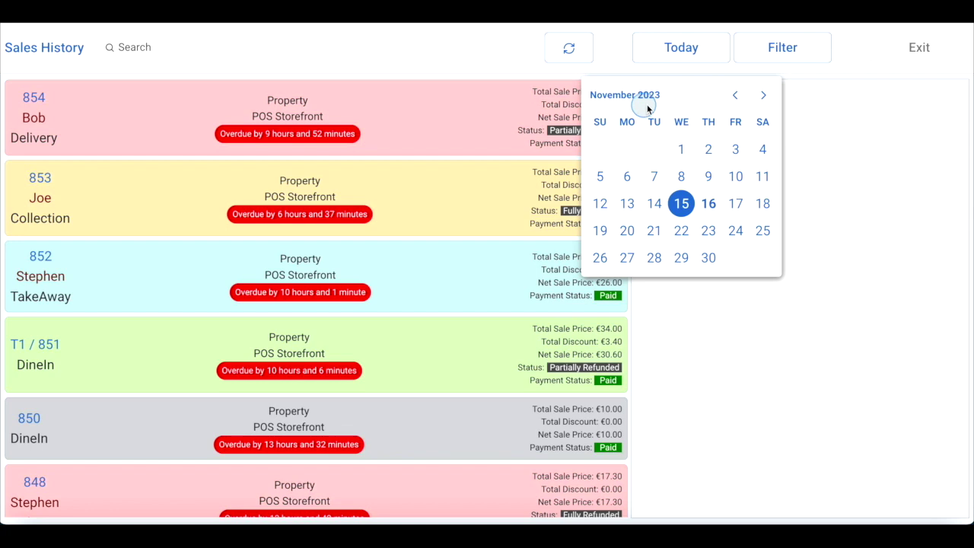
click(767, 41)
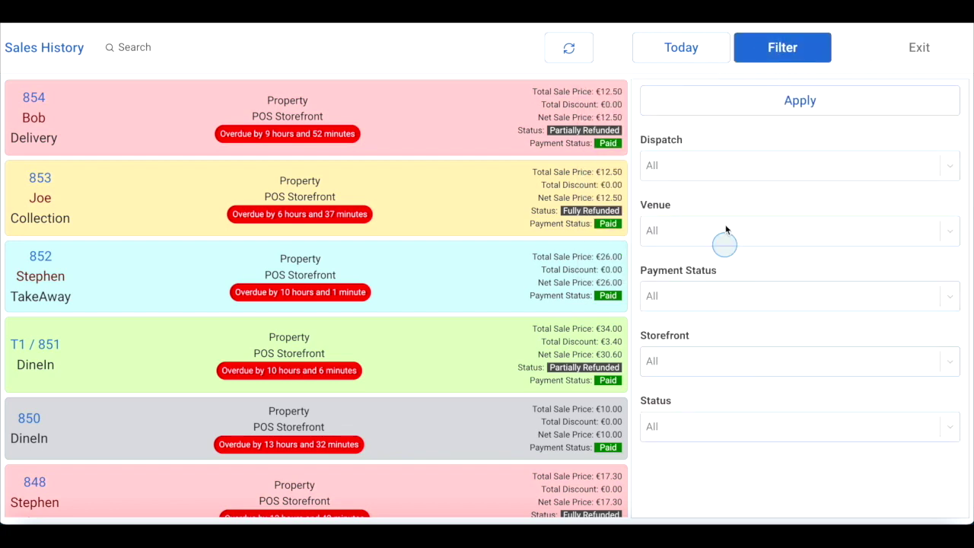
scroll(427, 235, down, 1)
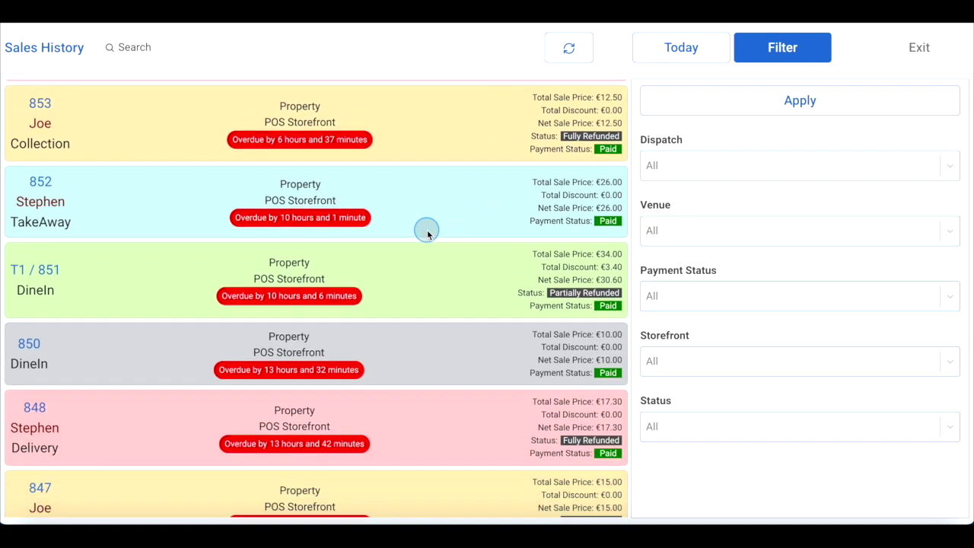
click(417, 211)
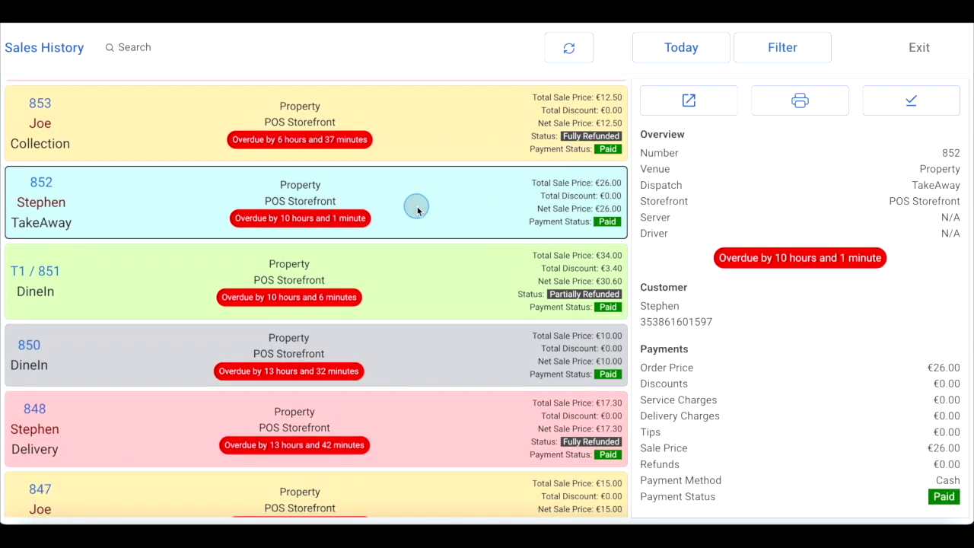
click(688, 100)
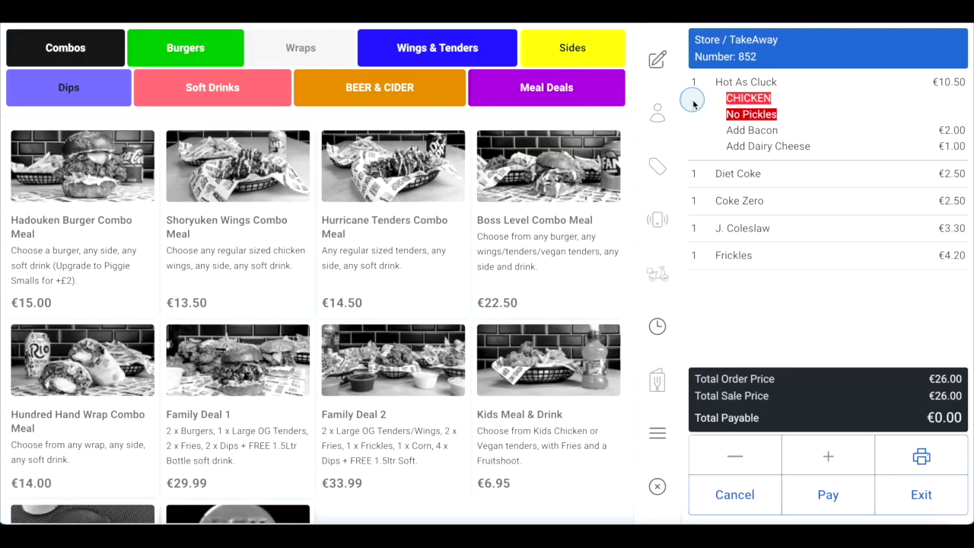
Select only the J. Coleslaw line in order 852's basket, deselecting Frickles
click(742, 259)
click(748, 233)
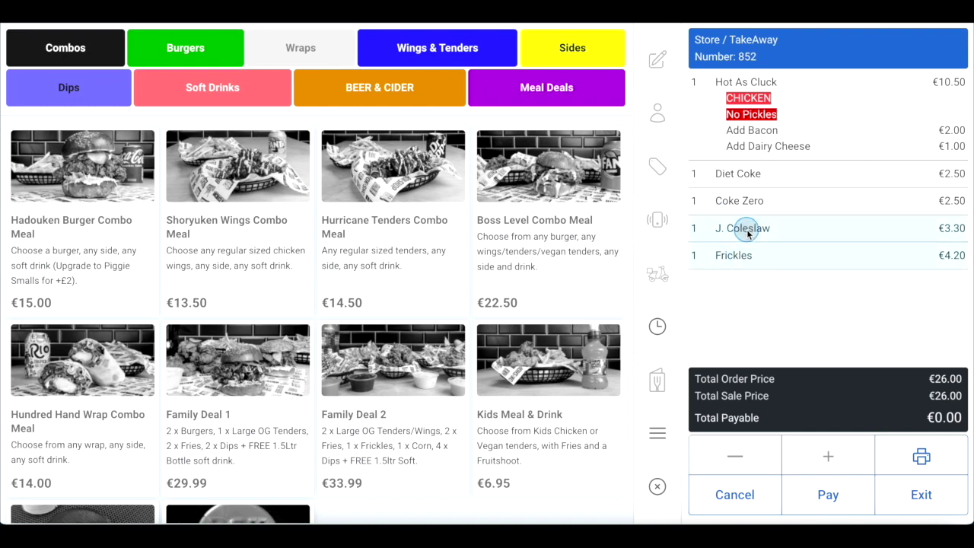
click(748, 228)
click(746, 255)
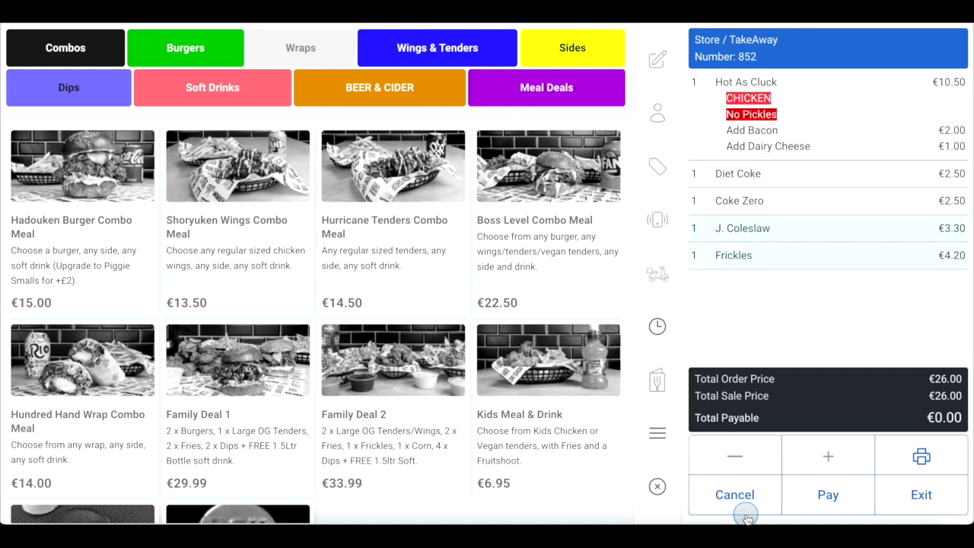
click(757, 263)
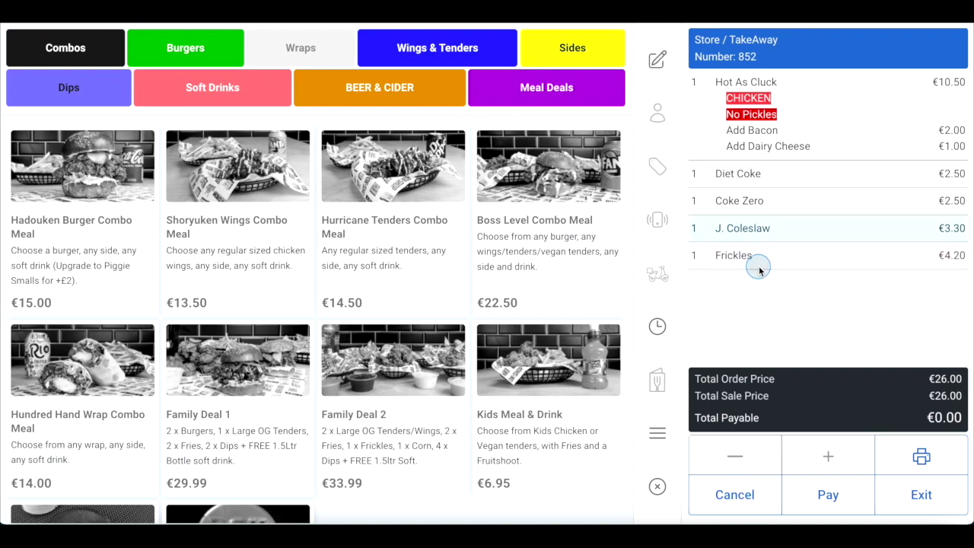
Cancel order 852, authorised with the manager PIN, giving Missing Items as the reason
click(735, 496)
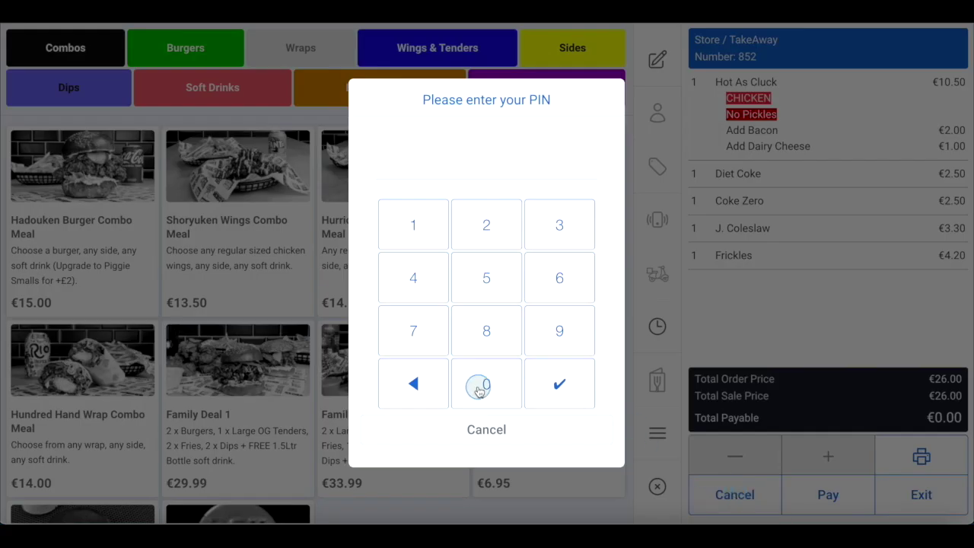
click(487, 384)
click(418, 340)
click(416, 239)
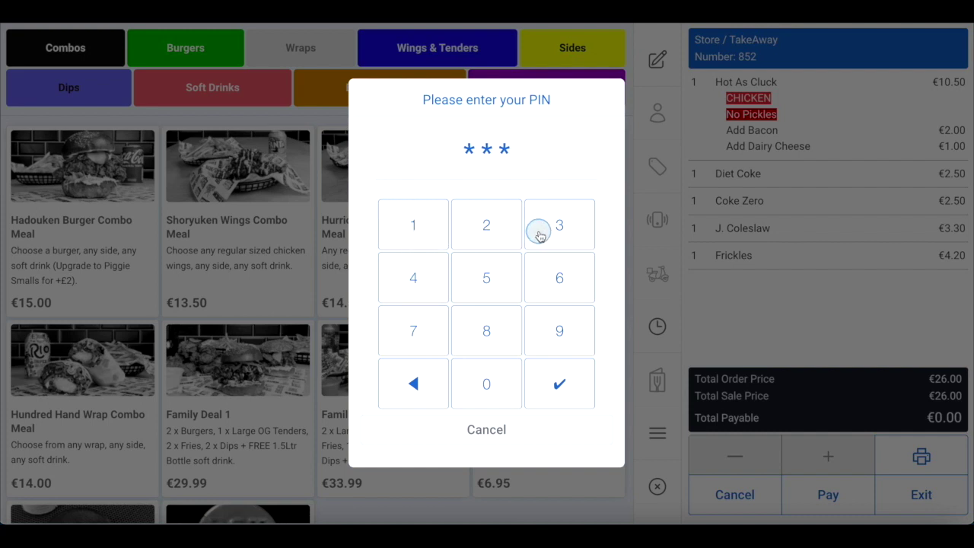
click(539, 231)
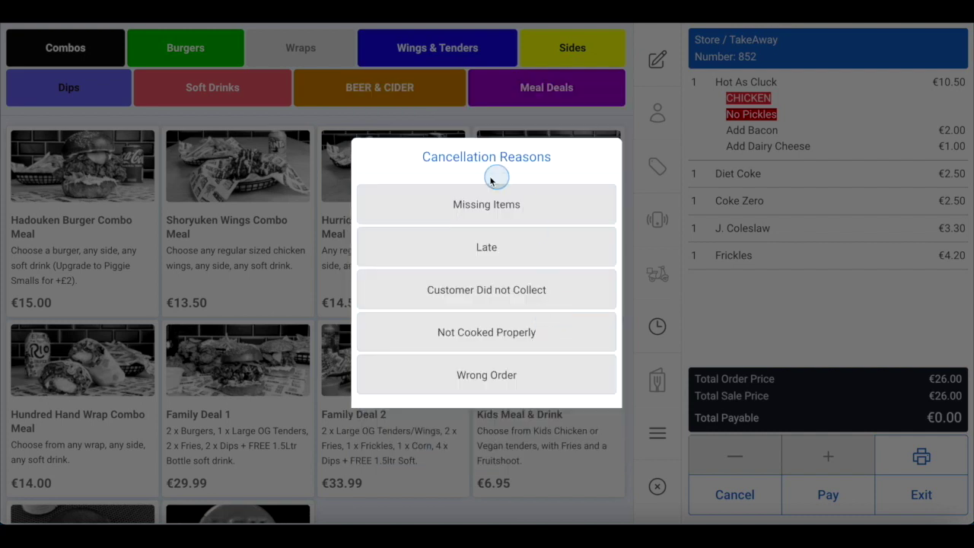
click(494, 202)
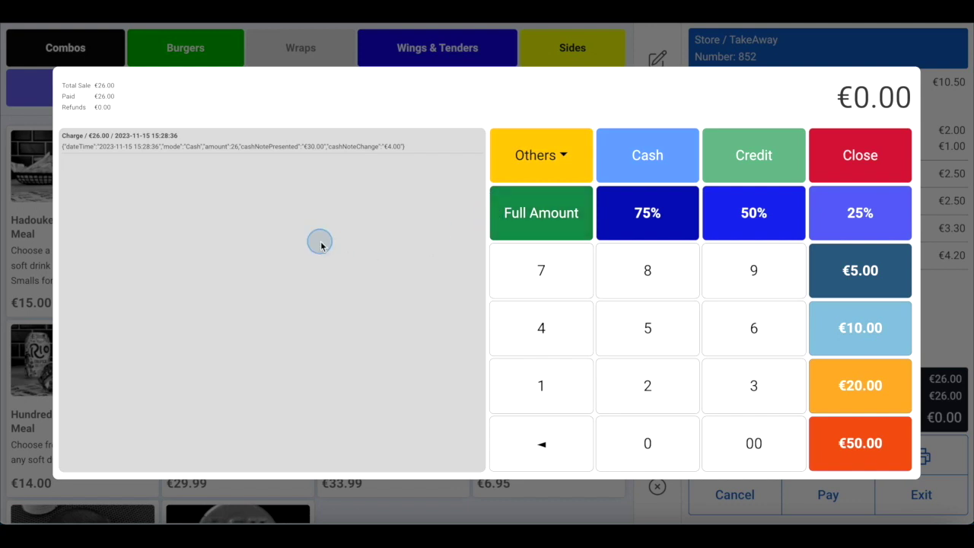
Refund the full €26.00 of order 852 in cash and close the order
click(540, 215)
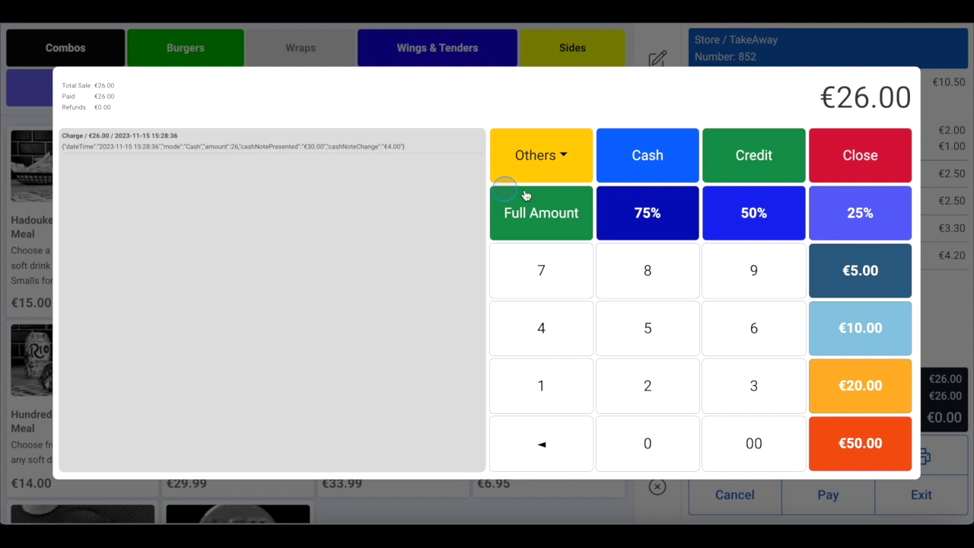
click(647, 158)
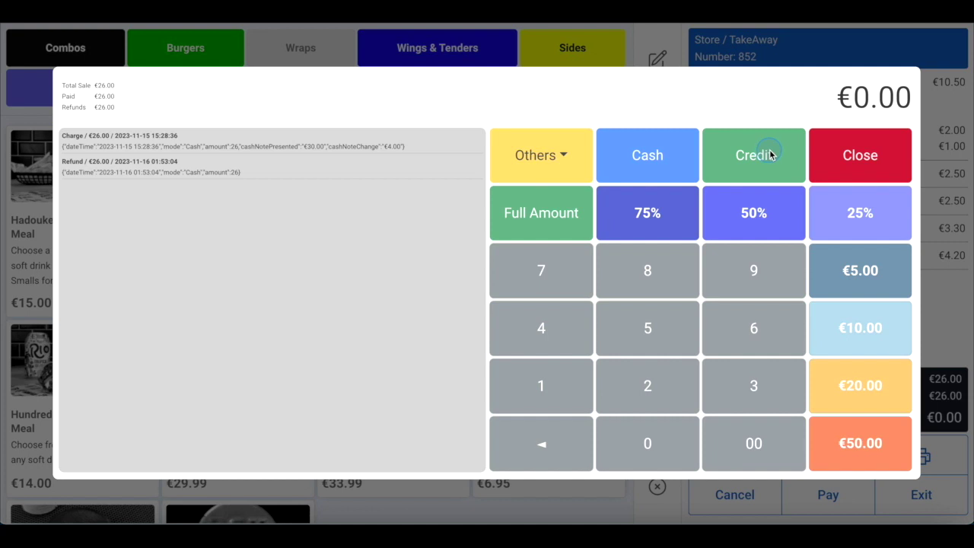
click(843, 151)
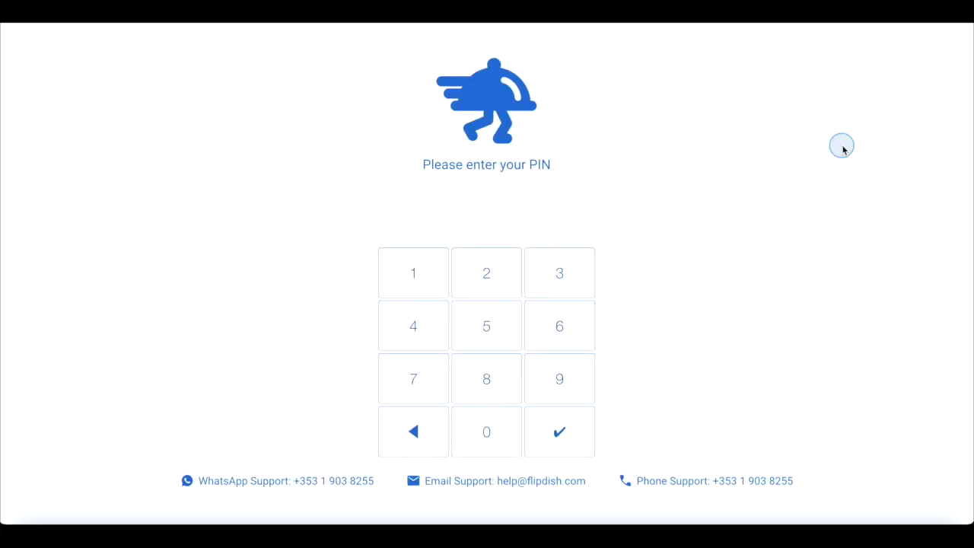
click(488, 428)
click(426, 398)
click(422, 330)
click(539, 286)
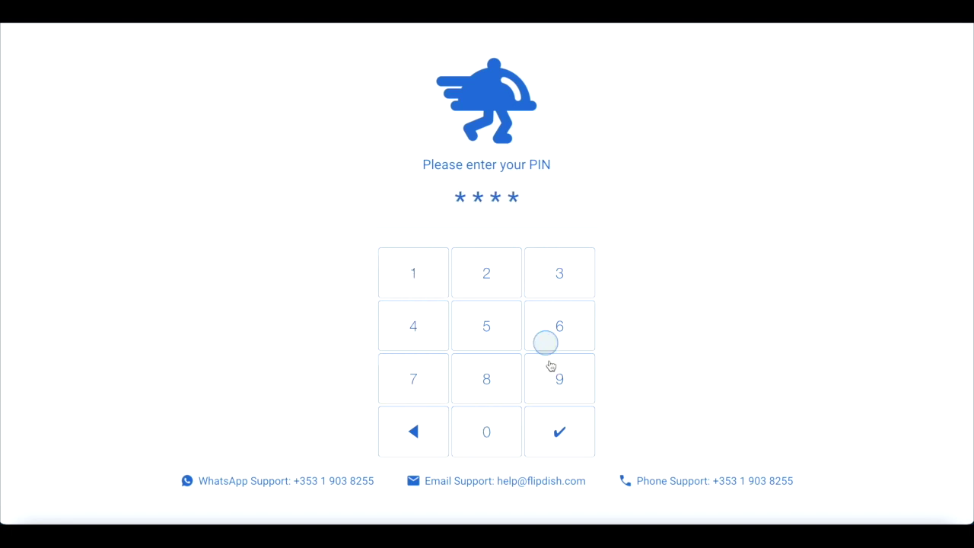
click(955, 414)
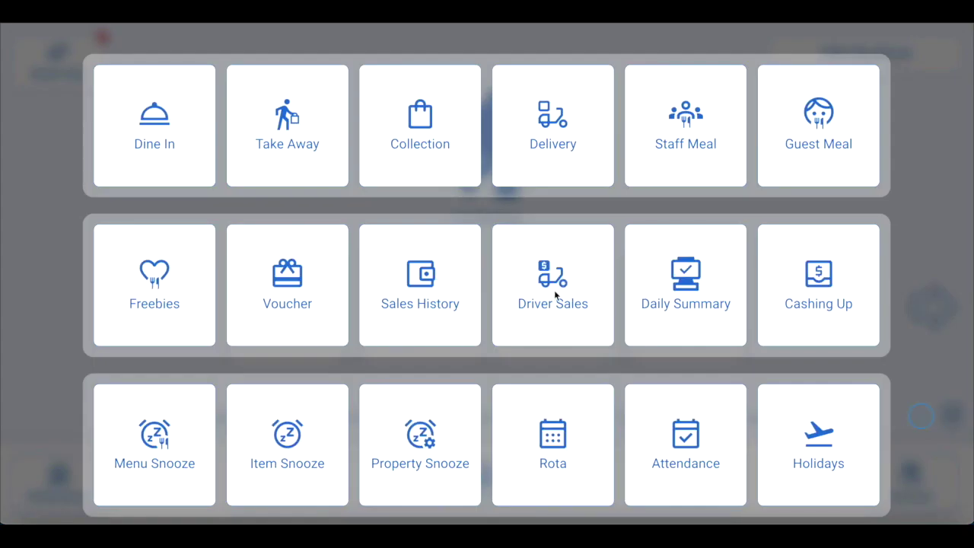
click(420, 302)
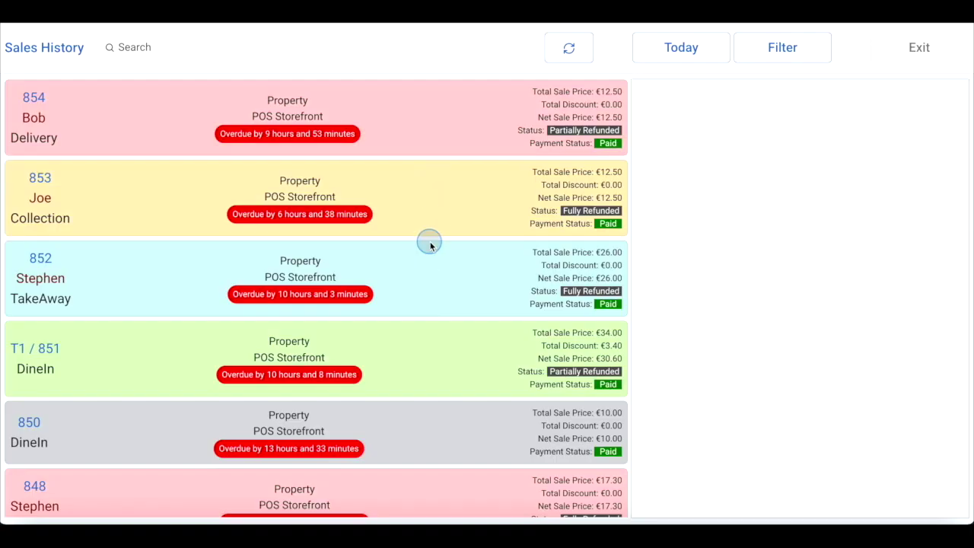
scroll(430, 244, down, 1)
click(428, 312)
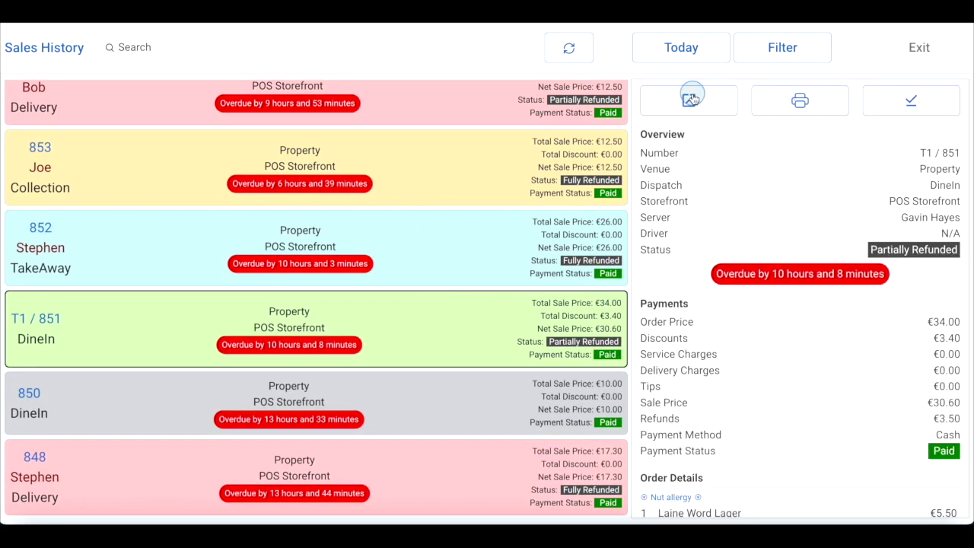
click(691, 99)
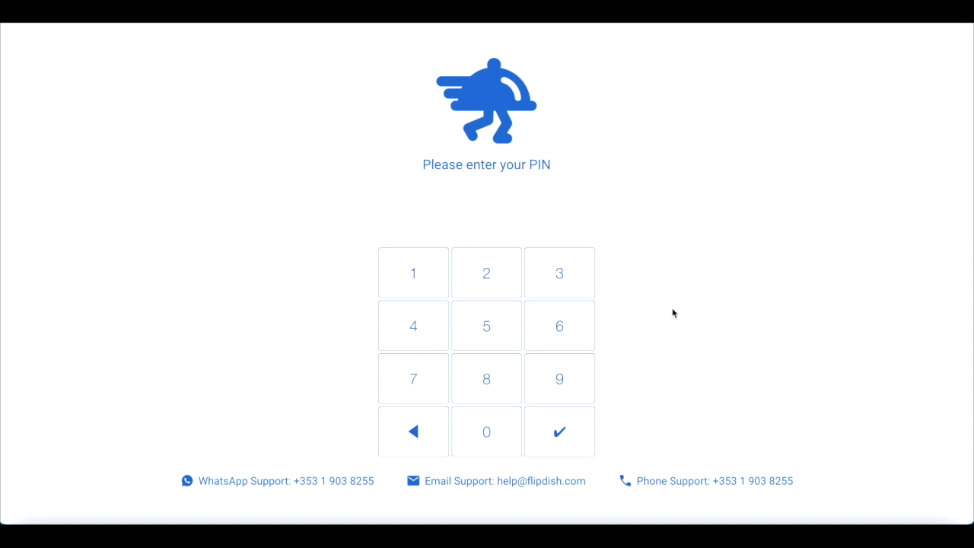
Log in with the staff PIN and start a new delivery order
click(487, 433)
click(417, 386)
click(419, 285)
click(537, 281)
click(542, 381)
click(661, 274)
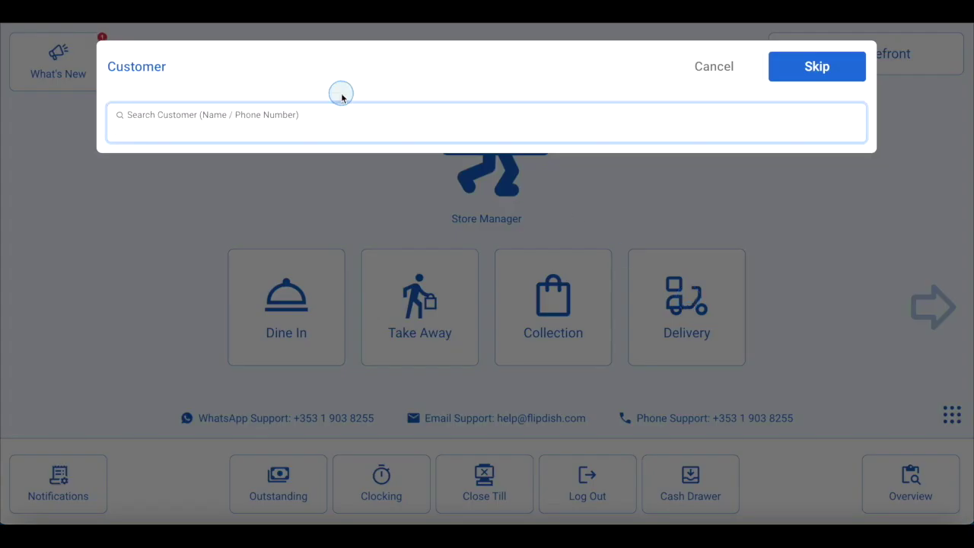
Find the existing customer by their phone number and select them
click(329, 124)
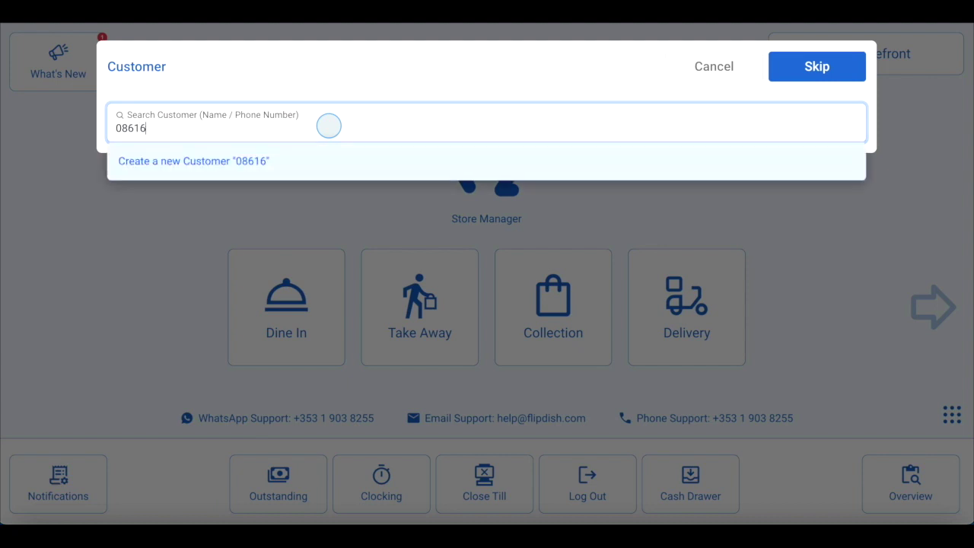
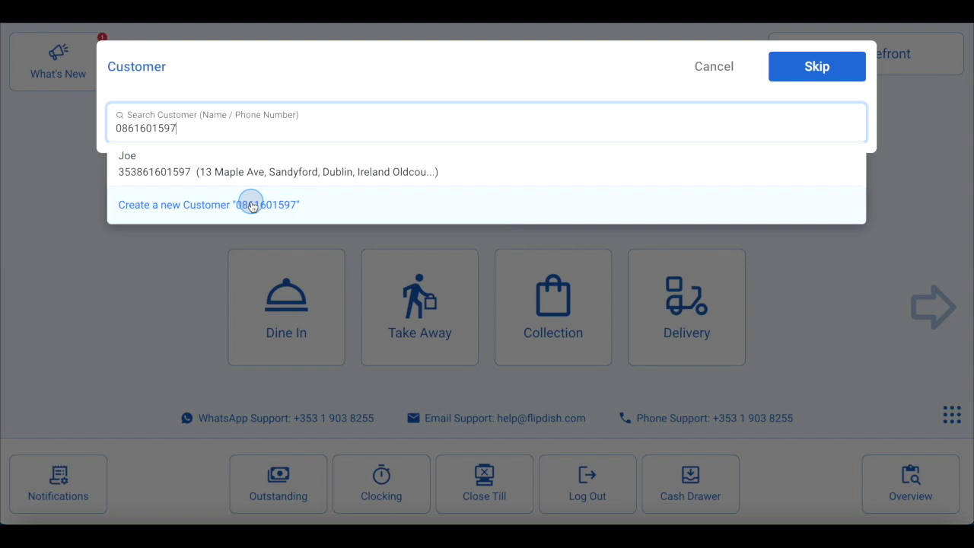
click(282, 158)
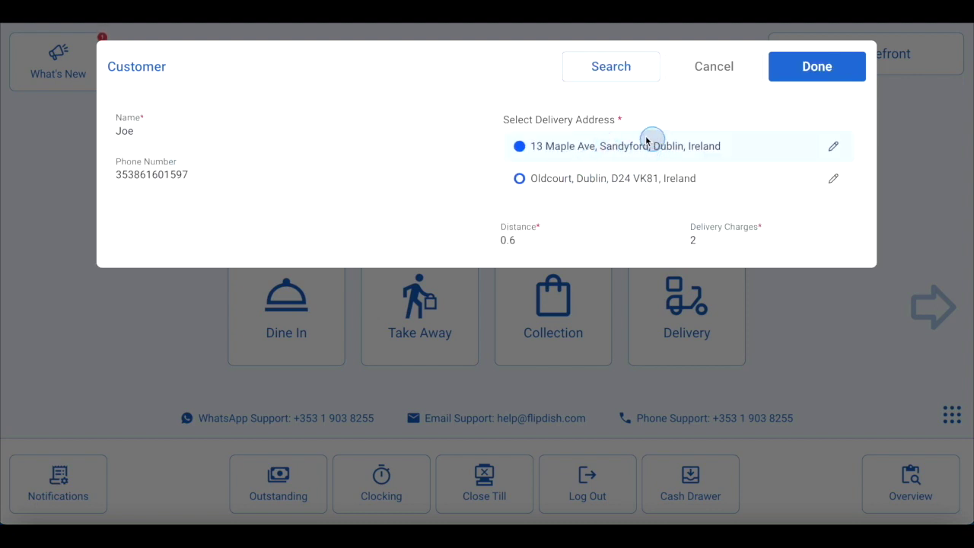
Keep the nearby first address for delivery and confirm the customer, adding a €2.00 charge
click(620, 197)
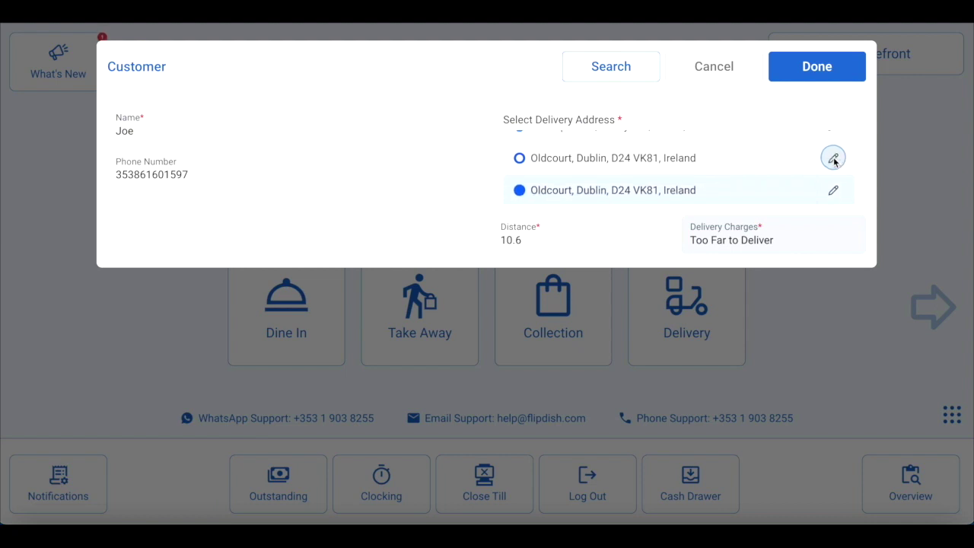
click(834, 158)
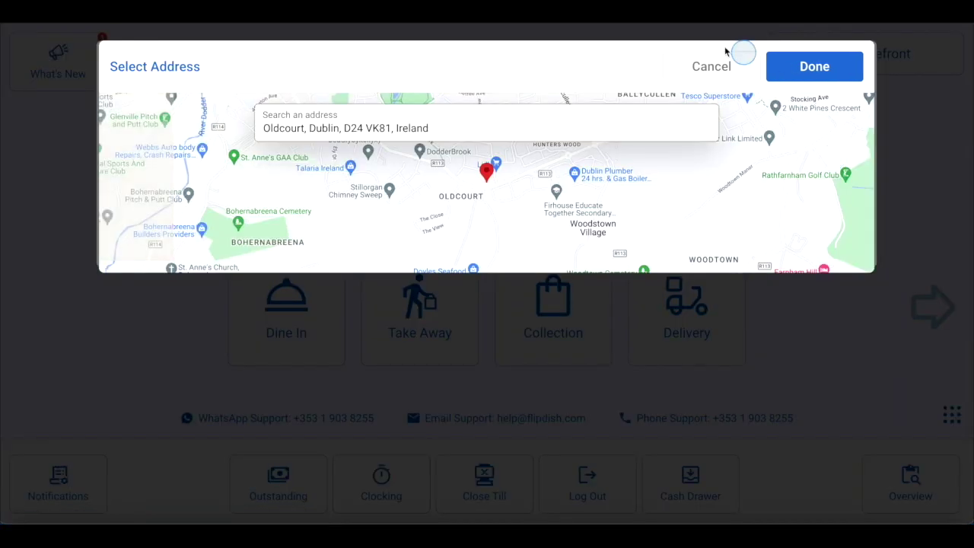
click(713, 61)
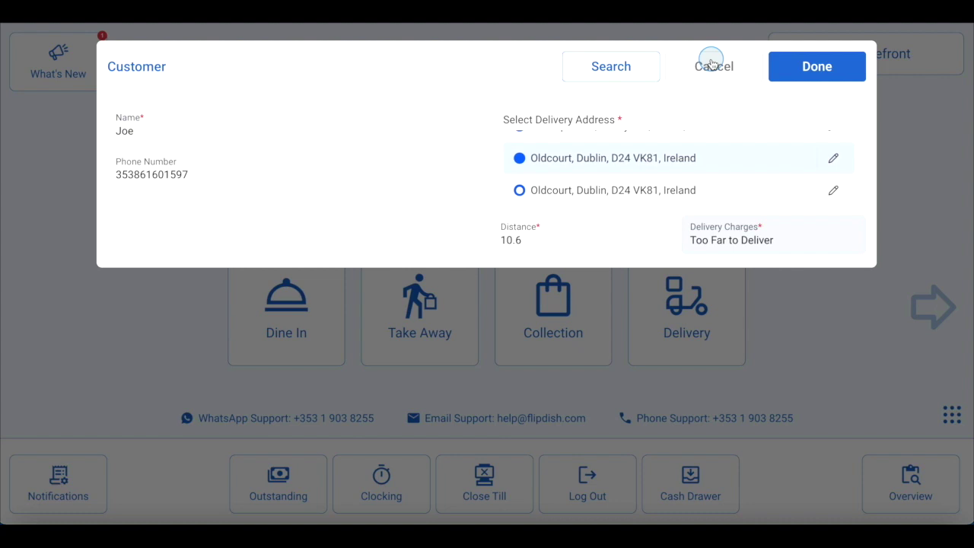
click(803, 79)
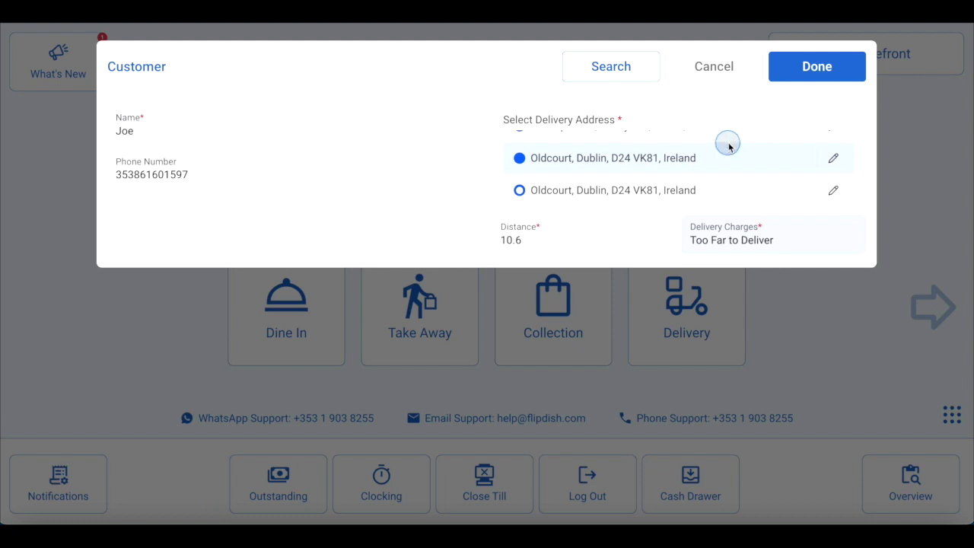
scroll(728, 146, up, 1)
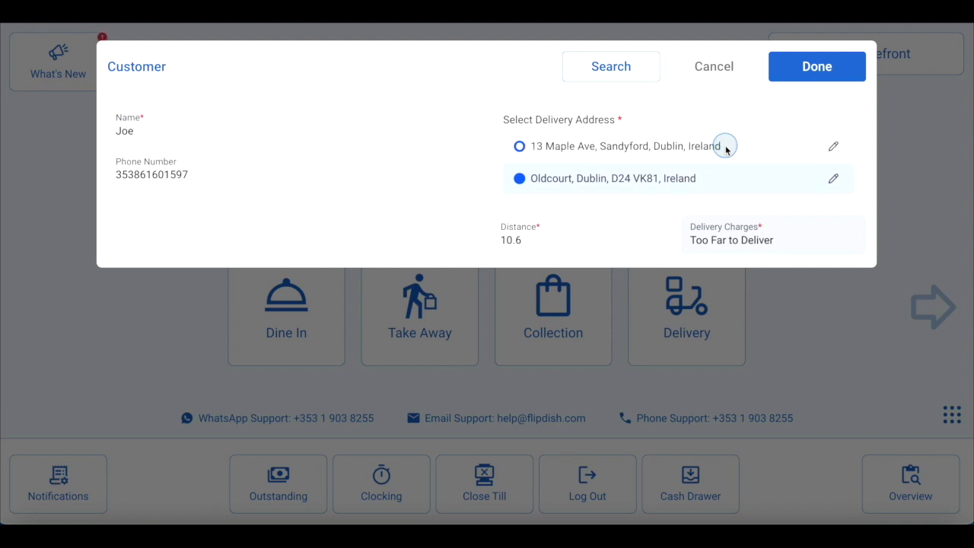
click(725, 148)
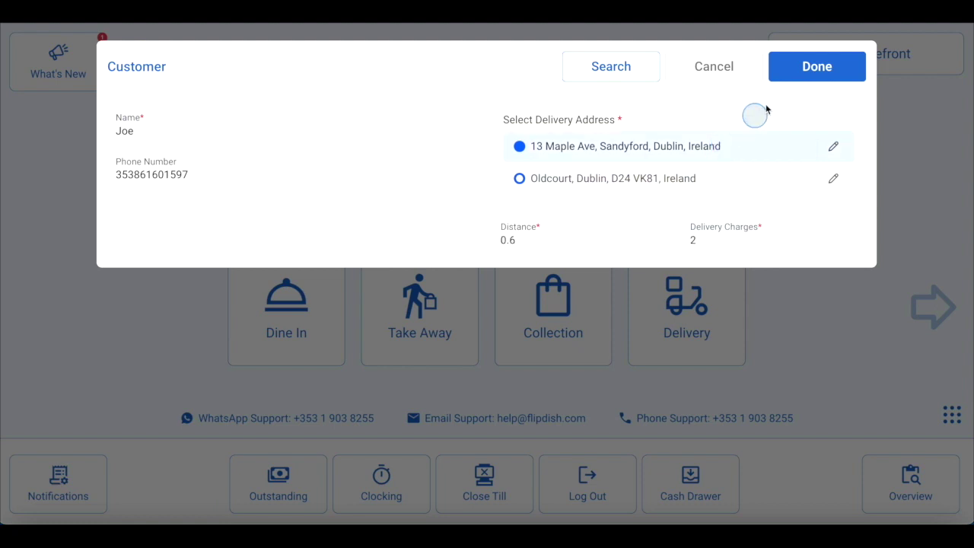
click(817, 66)
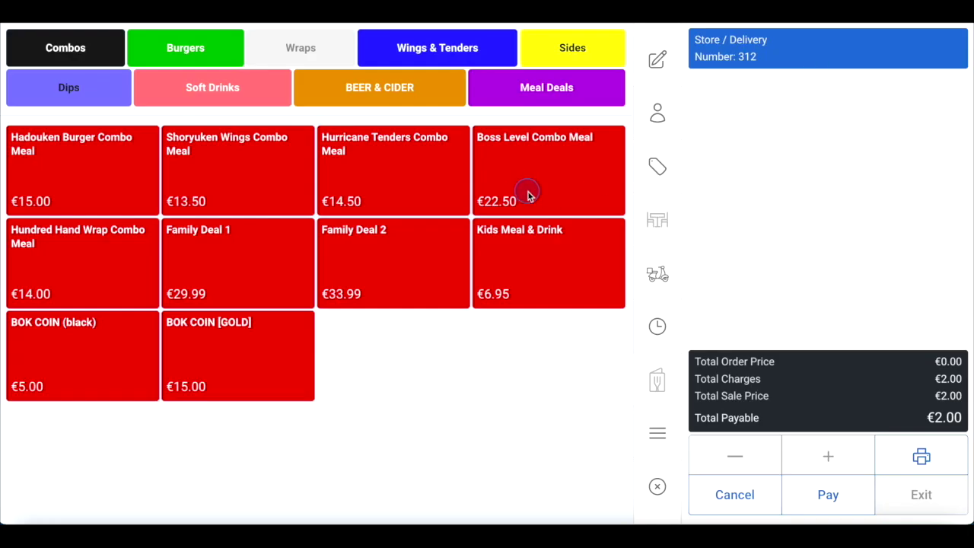
Add Super Saiyan and Buffalo dips, a Coca Cola and a Diet Coke to order 312
click(70, 88)
click(127, 266)
click(187, 268)
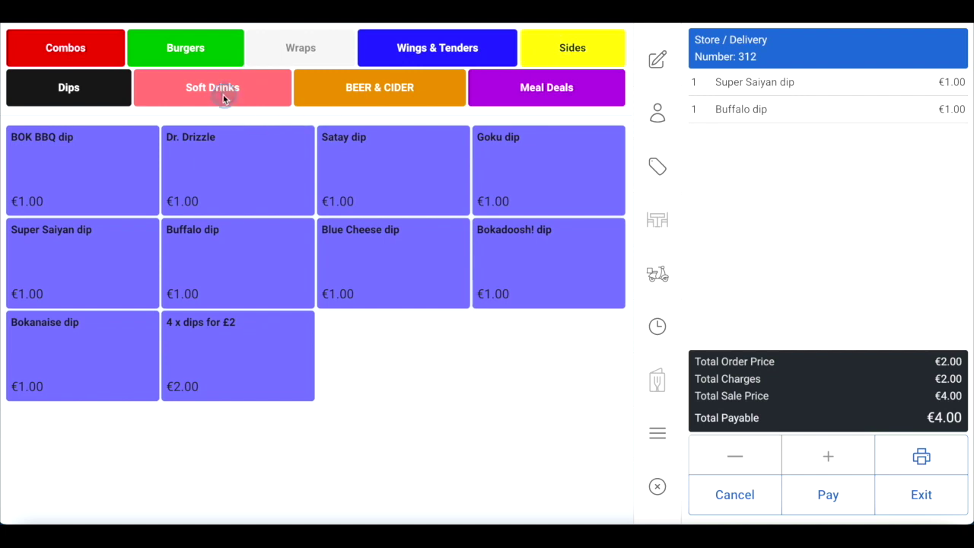
click(223, 96)
click(116, 164)
click(254, 168)
Add Frickles and J. Coleslaw for a €16.50 total, then open the dispatch time settings
click(586, 47)
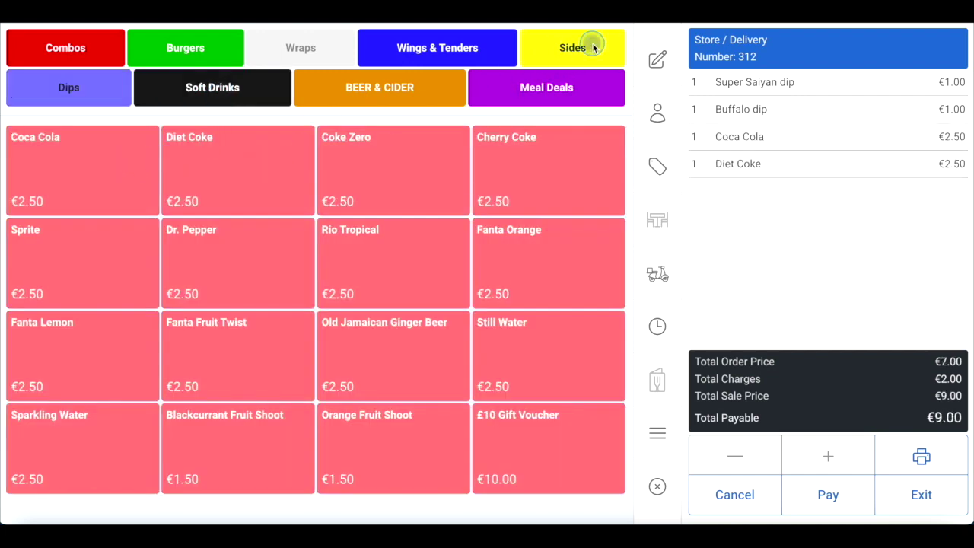
click(520, 263)
click(408, 263)
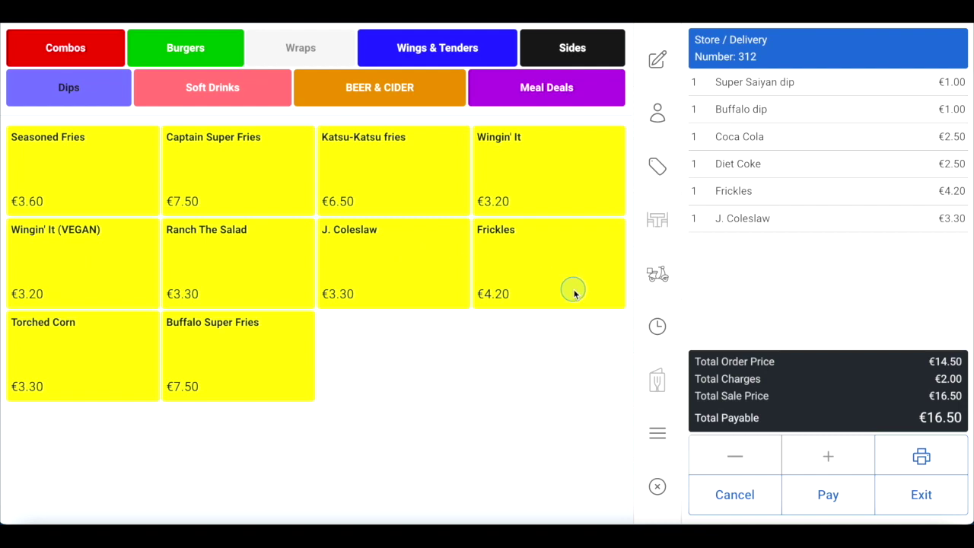
click(656, 327)
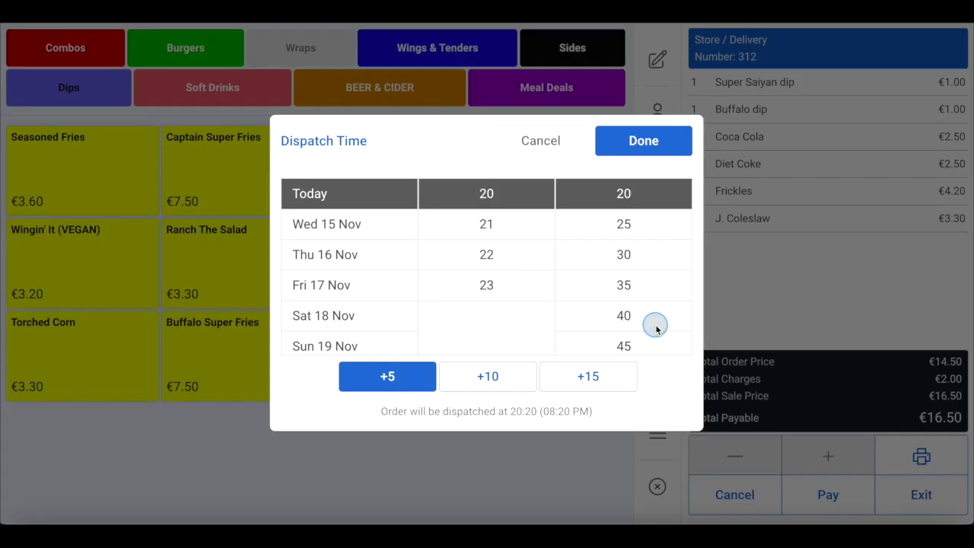
Set order 312's dispatch time to 23:00 today and confirm it
click(519, 225)
scroll(623, 266, down, 3)
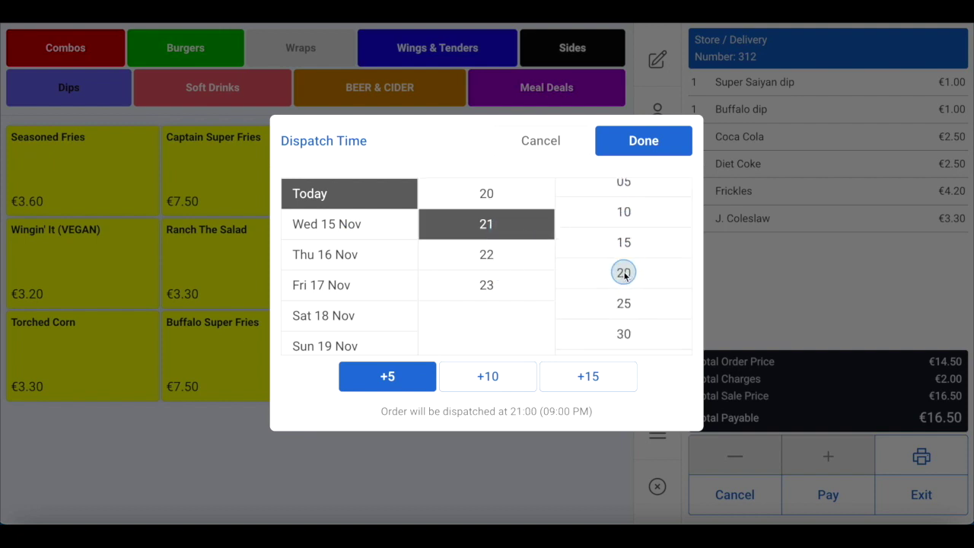
click(625, 232)
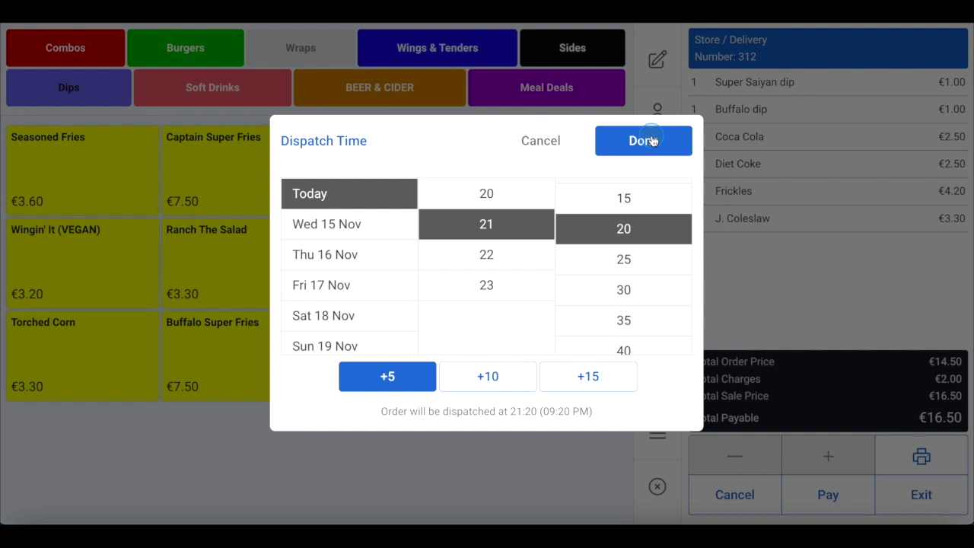
click(550, 146)
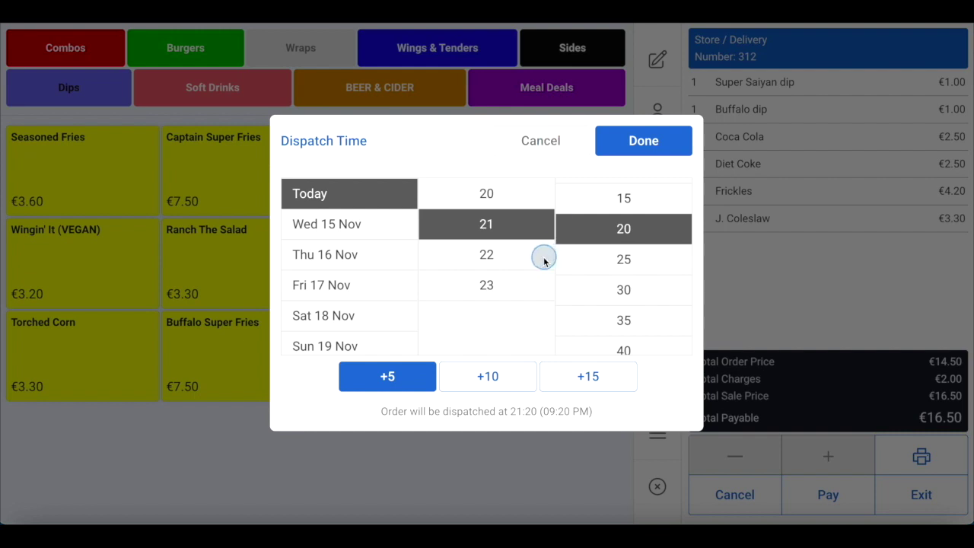
click(495, 283)
scroll(598, 245, up, 3)
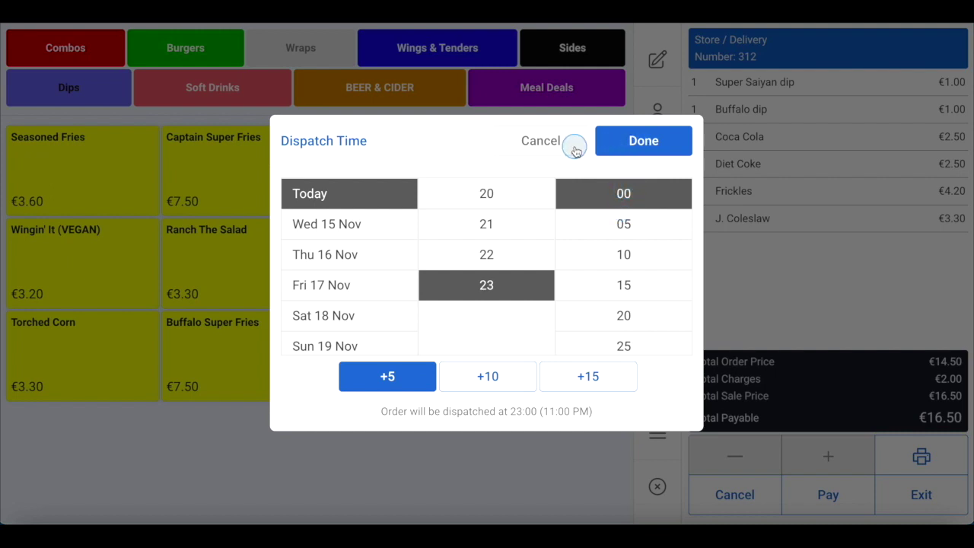
click(624, 147)
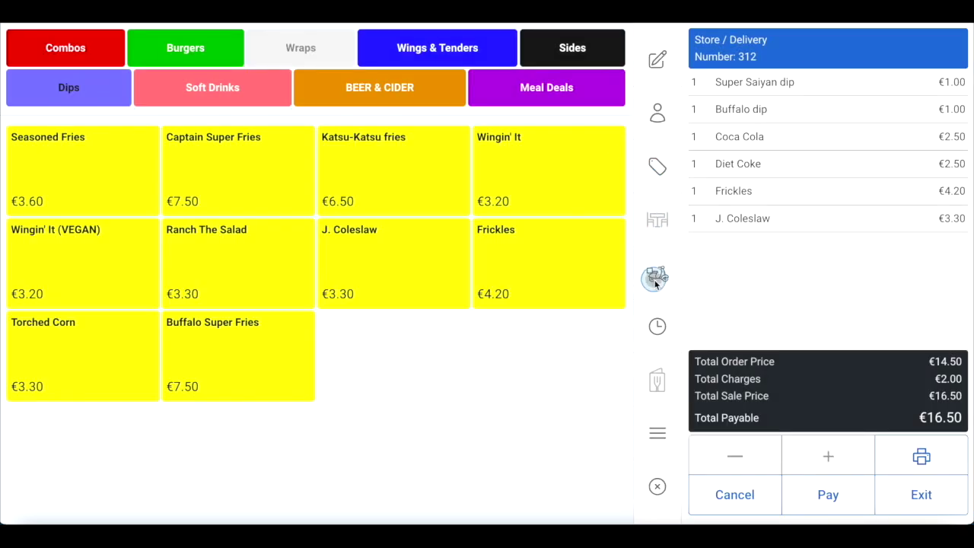
Assign a delivery driver to order 312
click(655, 275)
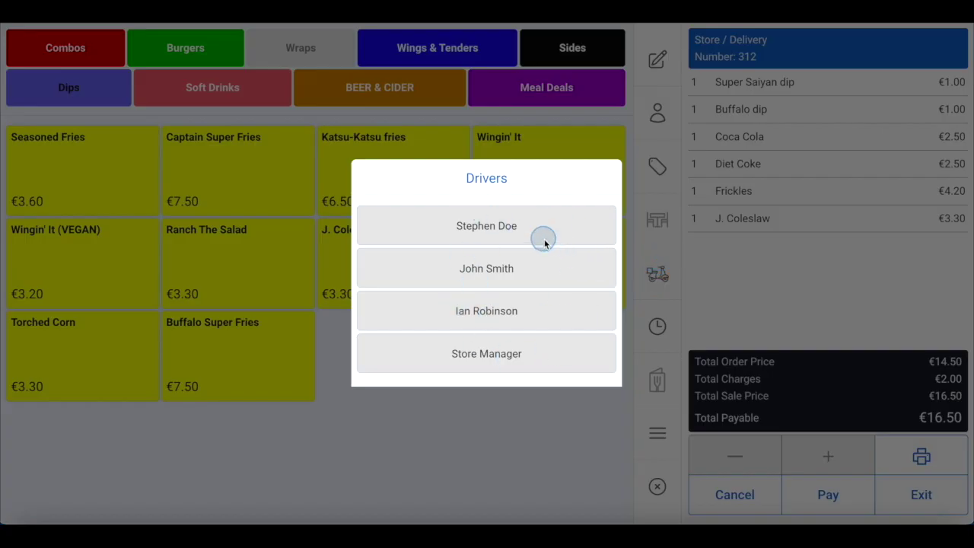
click(485, 270)
click(662, 276)
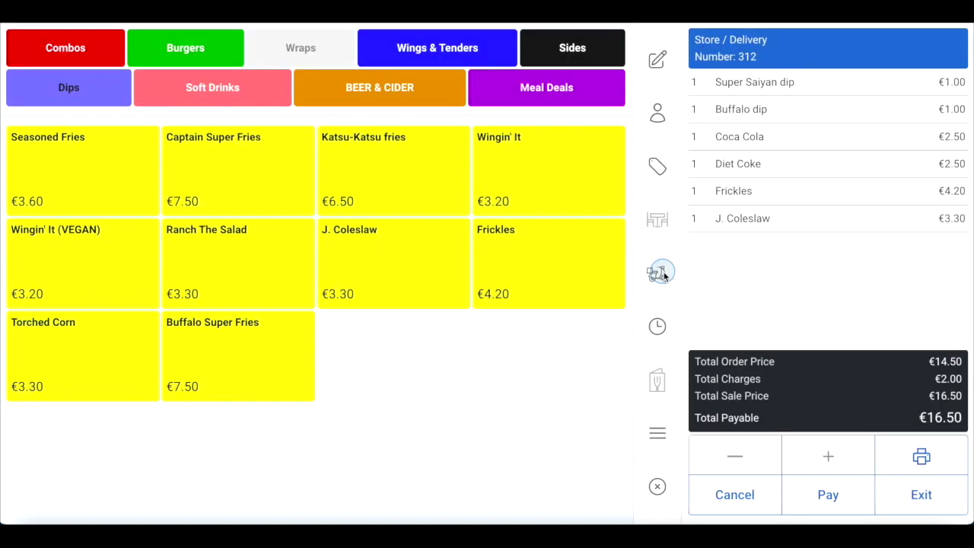
click(665, 277)
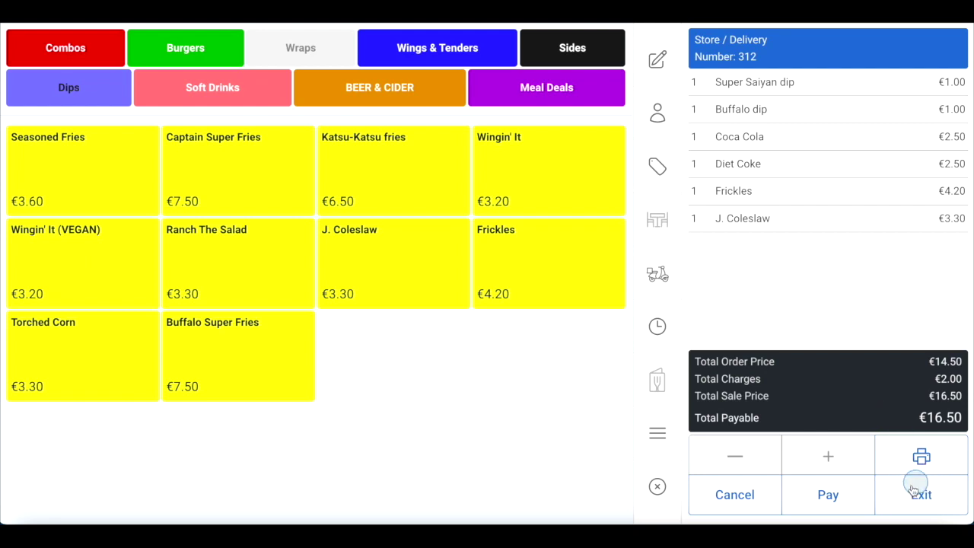
Exit order 312 and sign back in with the staff PIN
click(918, 497)
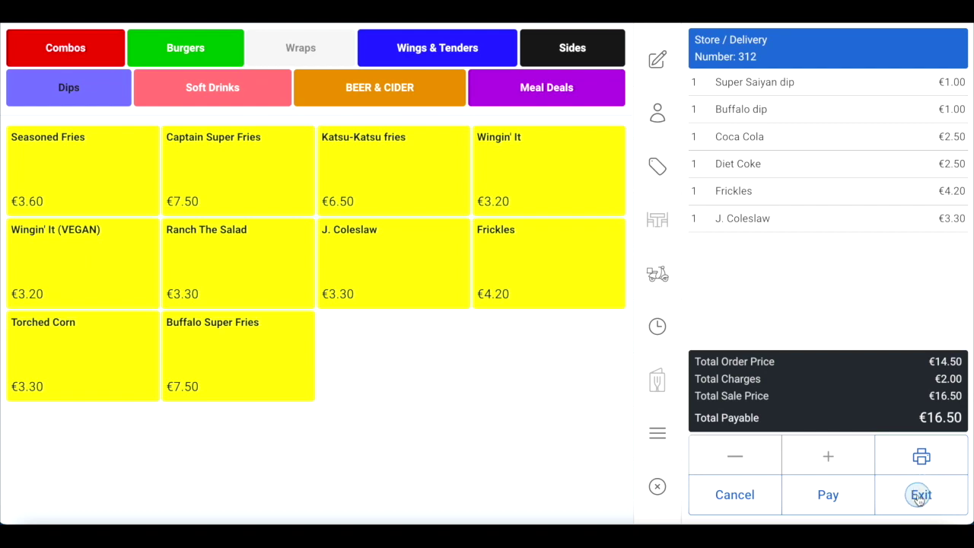
click(918, 496)
click(489, 427)
click(423, 385)
click(414, 284)
click(489, 282)
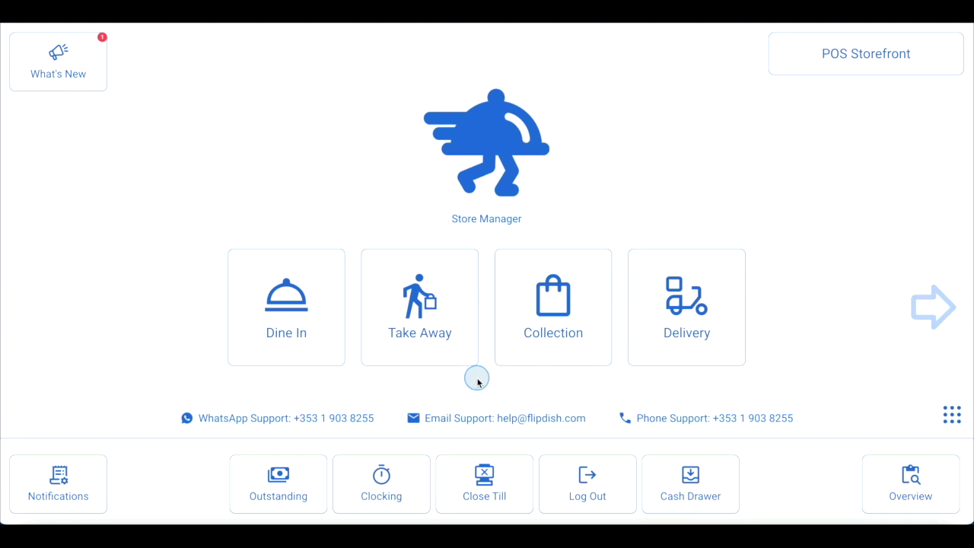
Show unpaid sale 312's €16.50 details in Outstanding Sales
click(295, 481)
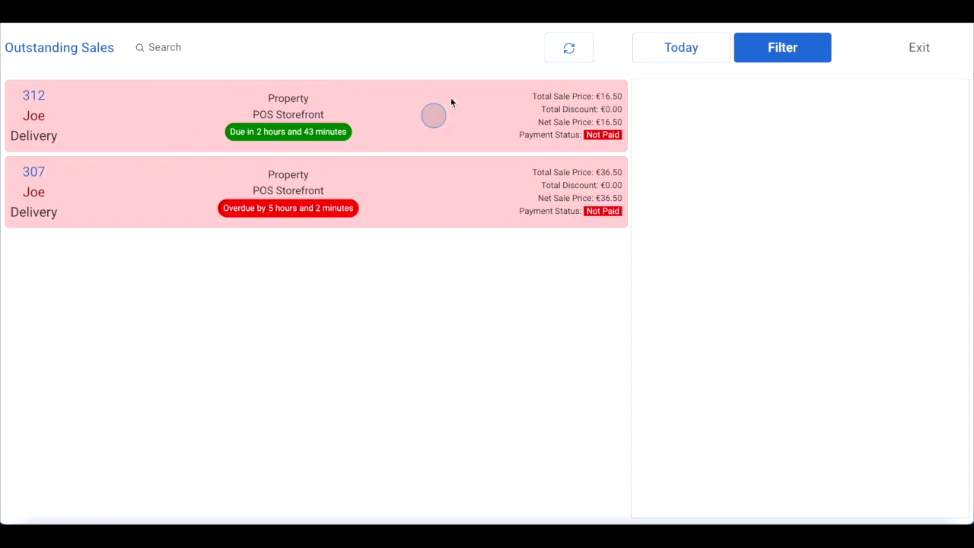
click(255, 98)
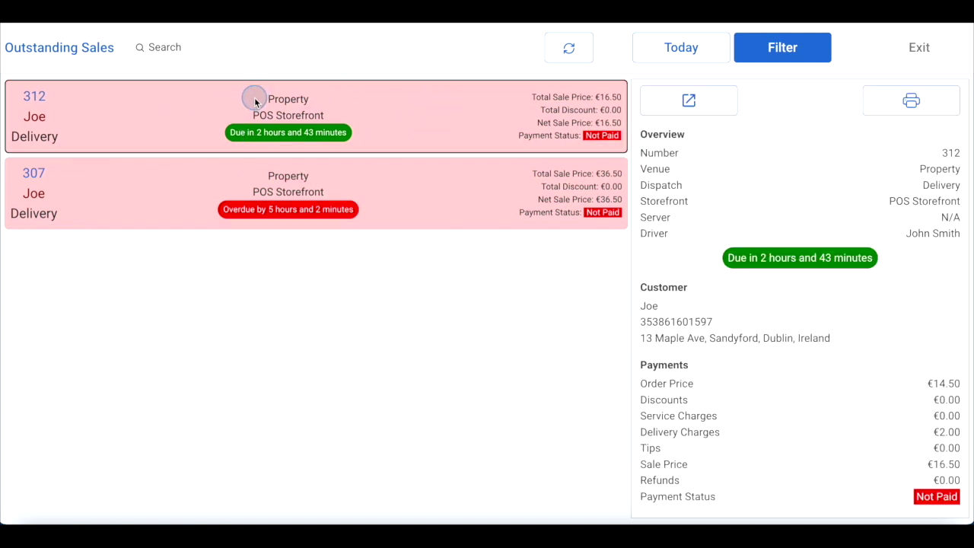
Reopen sale 312 and pay the full €16.50 in cash
click(688, 103)
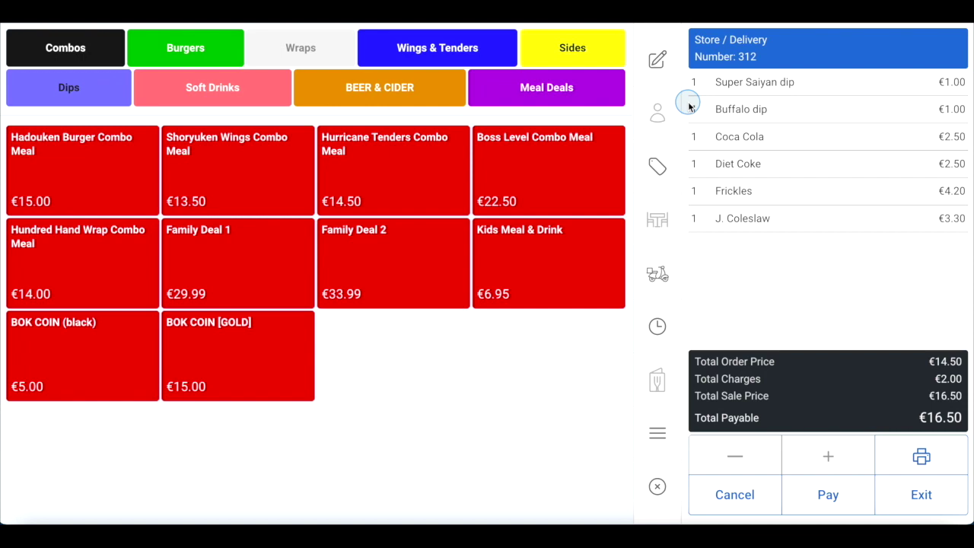
click(841, 496)
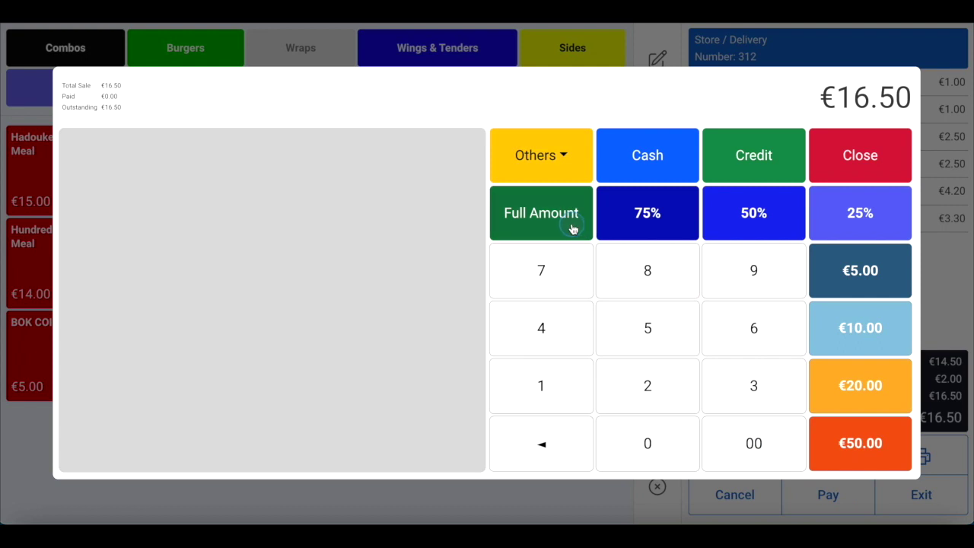
click(605, 197)
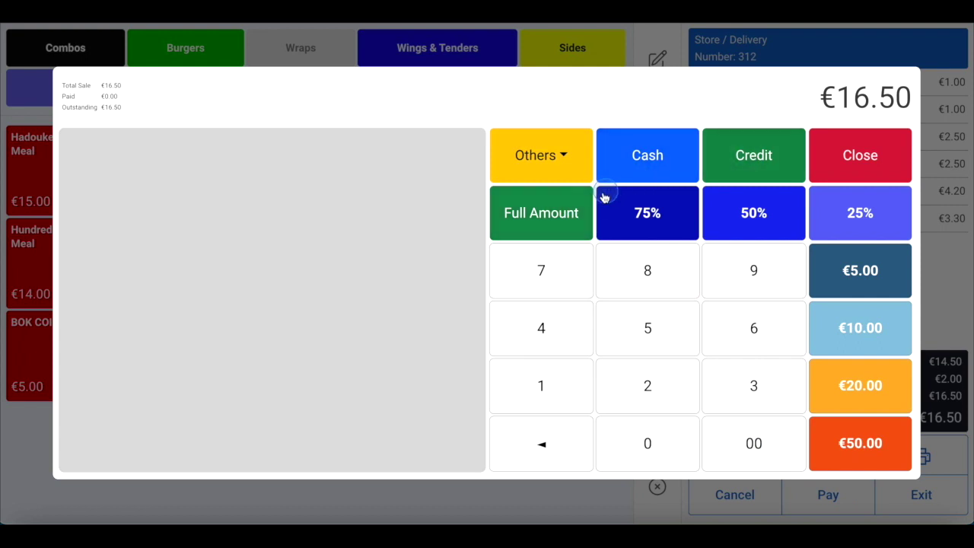
click(848, 385)
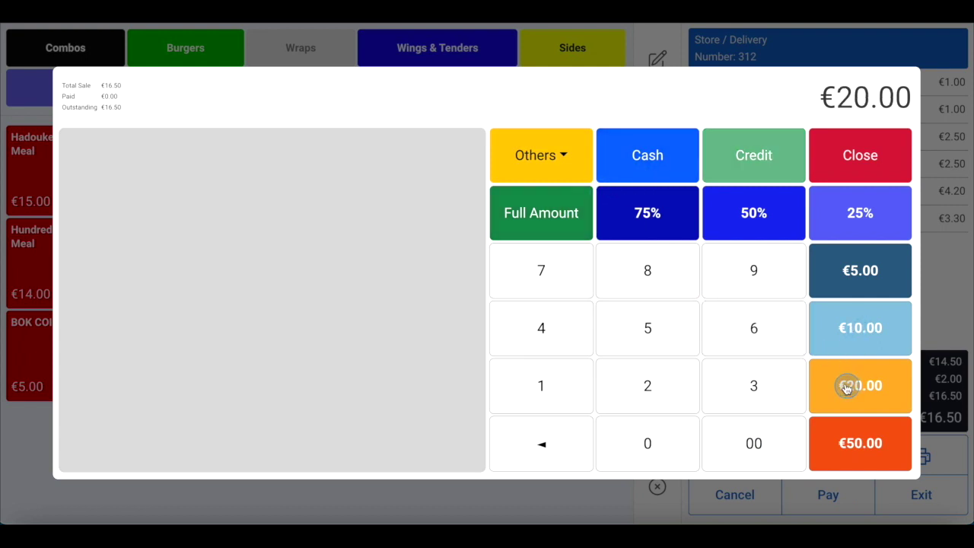
click(550, 216)
click(662, 150)
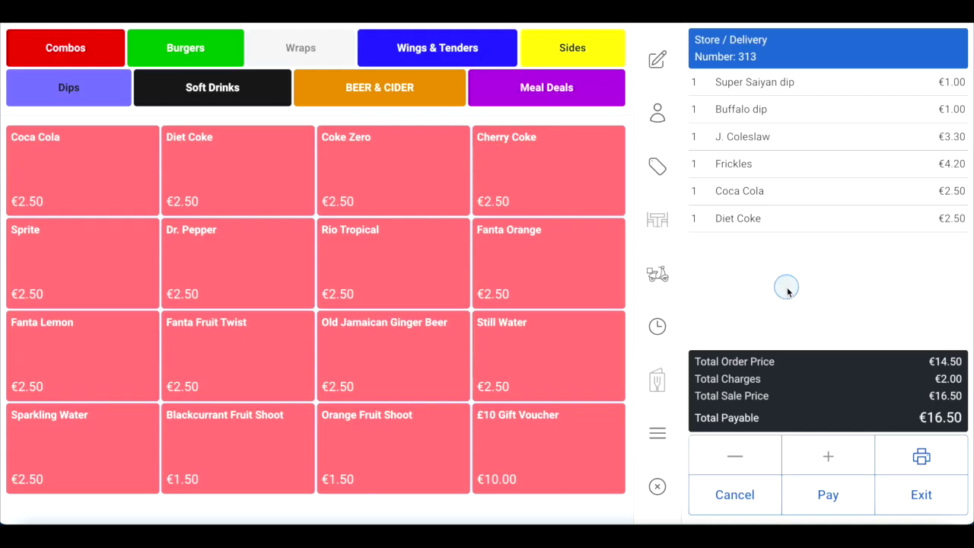
Send an Over Phone Payment request for order 313's €16.50 to the customer's phone
click(828, 495)
click(560, 156)
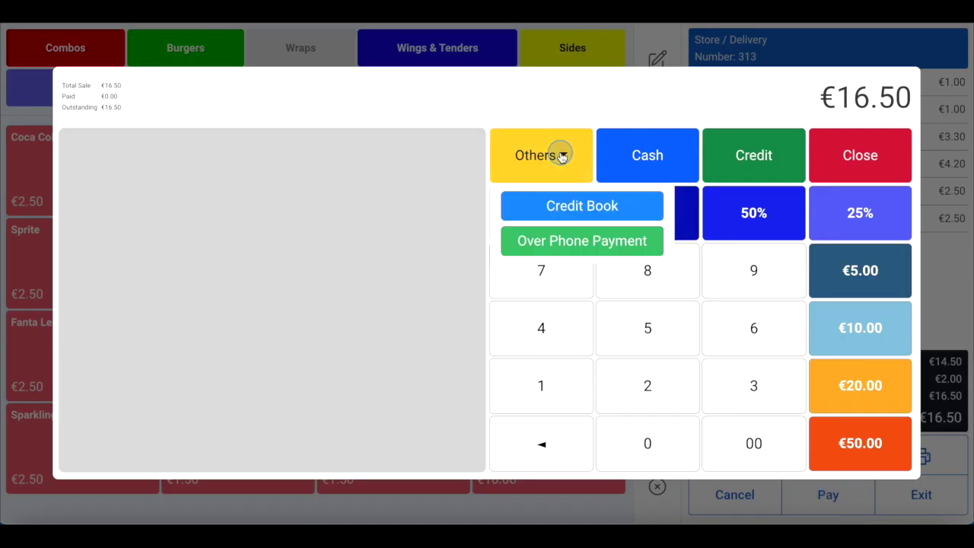
click(576, 248)
click(578, 241)
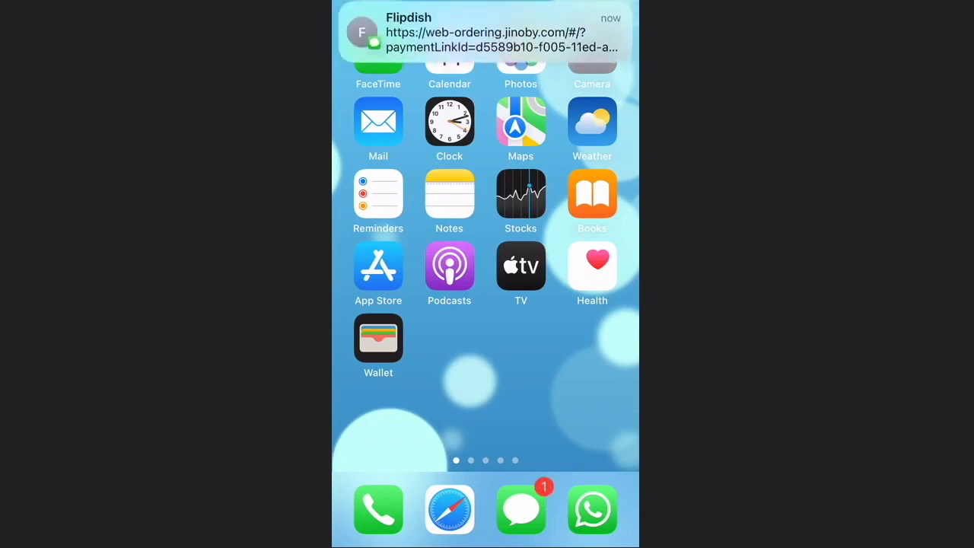
Open the Flipdish text's payment link and pay the €1.95 Diet Coke basket with Apple Pay
click(487, 38)
click(399, 194)
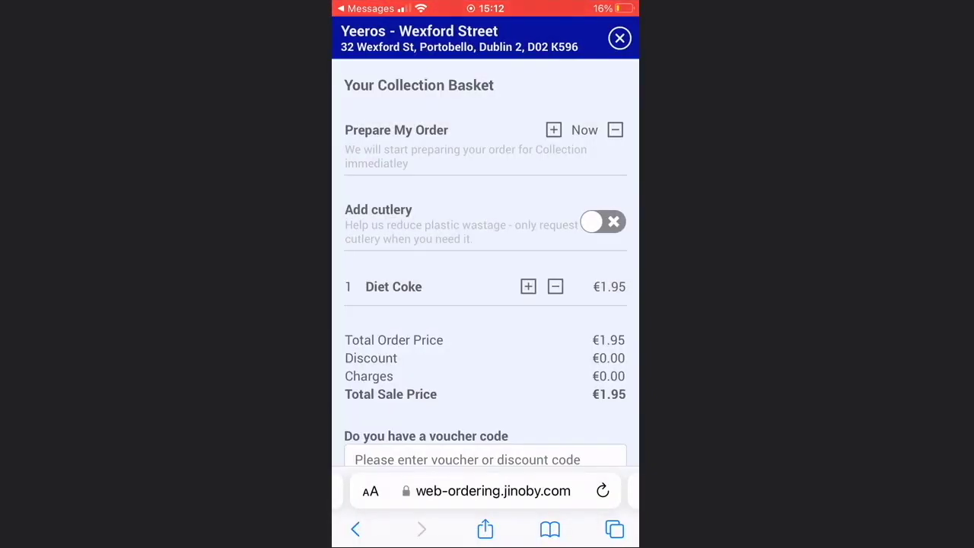
scroll(486, 266, down, 4)
scroll(485, 305, down, 2)
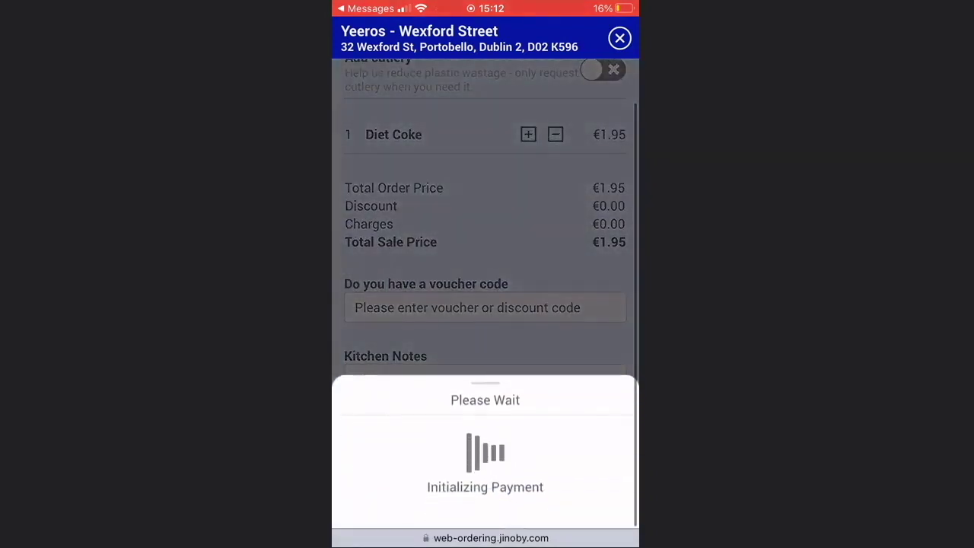
click(555, 302)
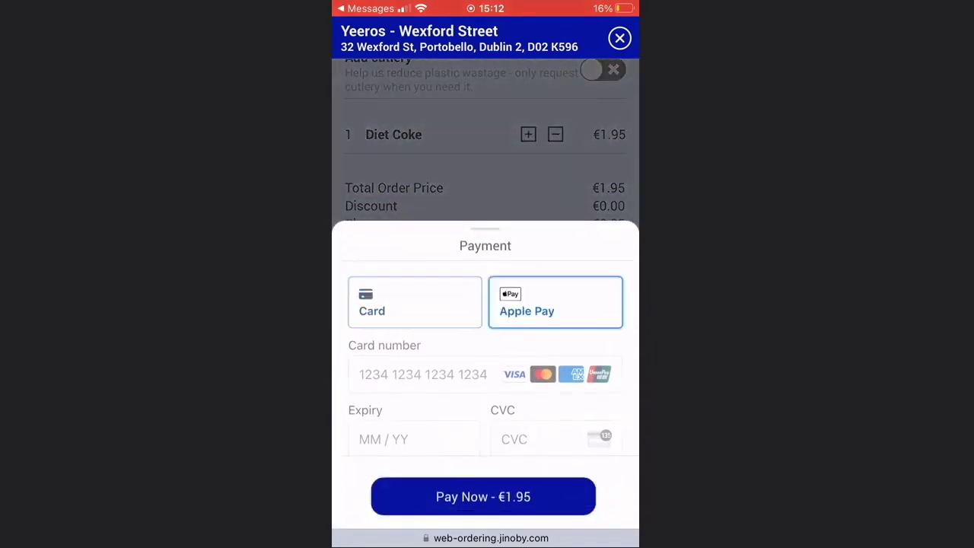
click(483, 434)
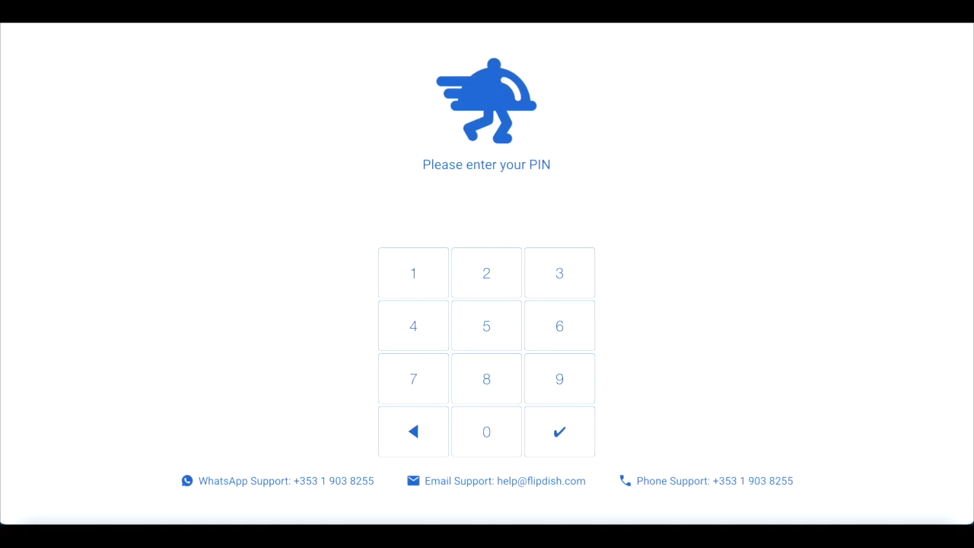
Unlock the till with the staff PIN and start a new collection order
click(429, 274)
click(459, 362)
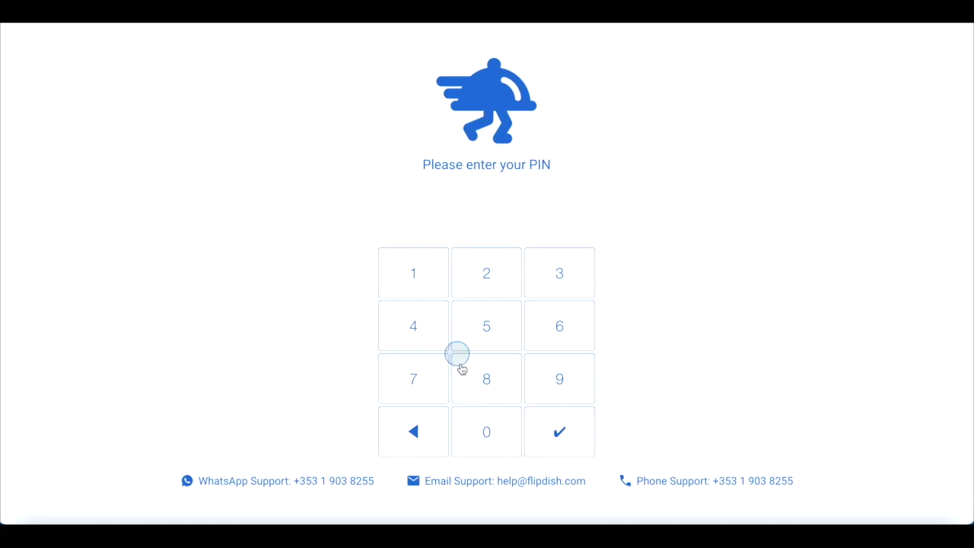
click(483, 428)
click(414, 370)
click(587, 276)
click(574, 387)
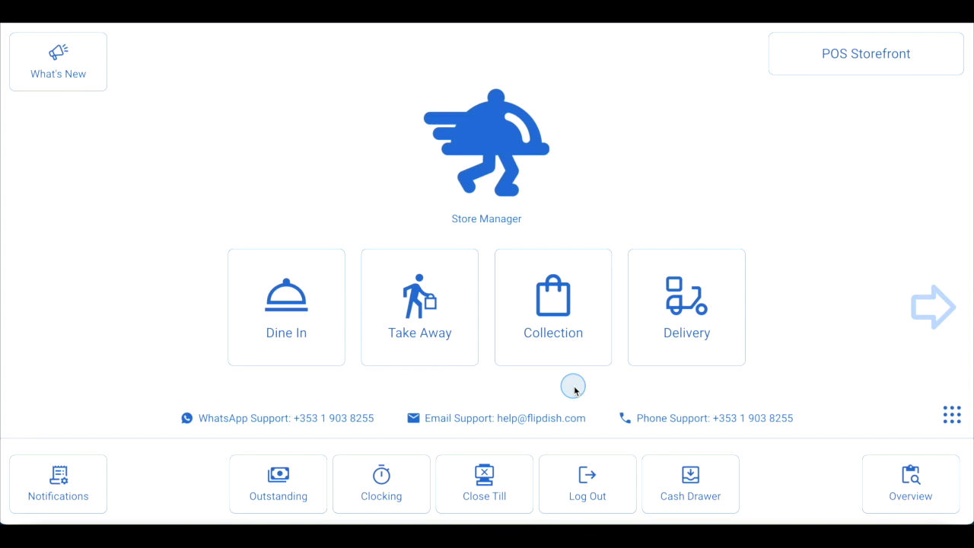
click(554, 327)
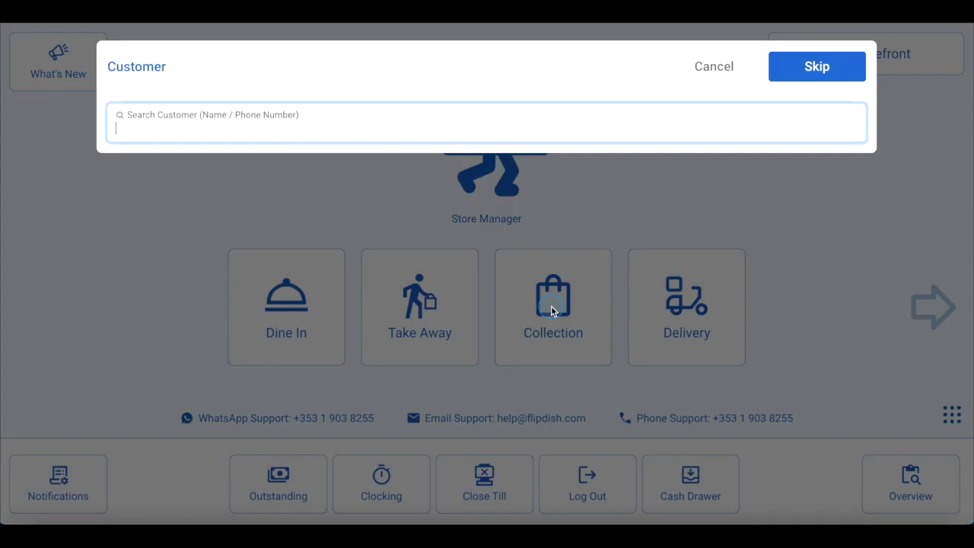
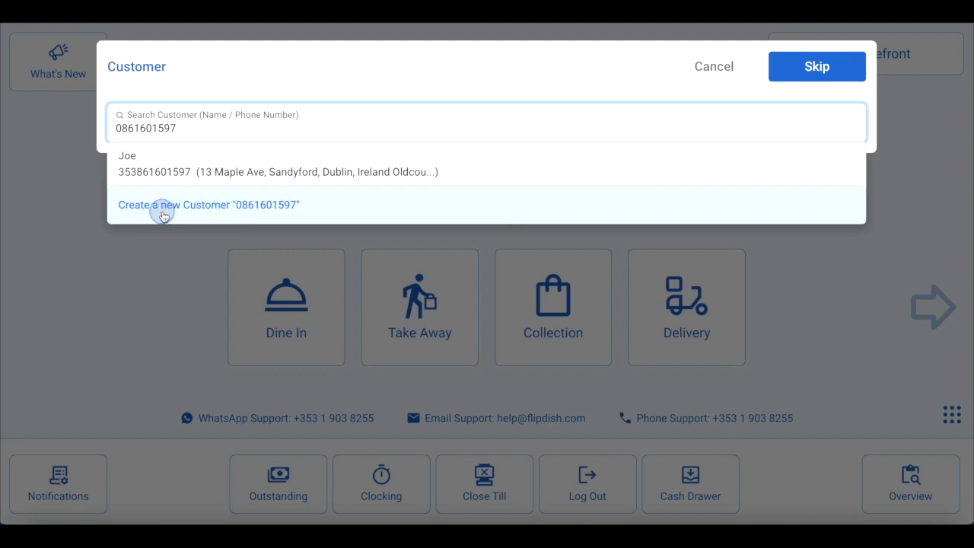
Look up the existing customer by phone number and attach them to collection order 311
click(208, 166)
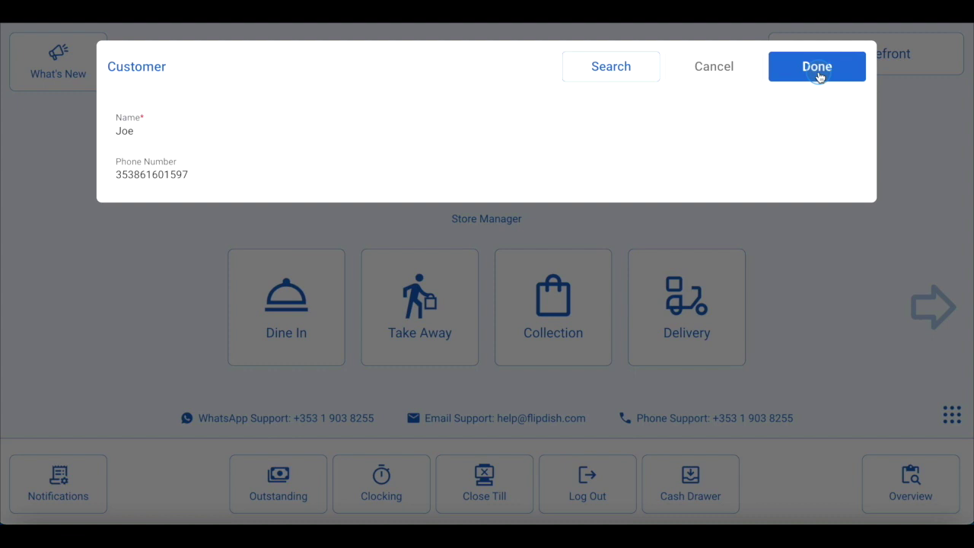
click(817, 68)
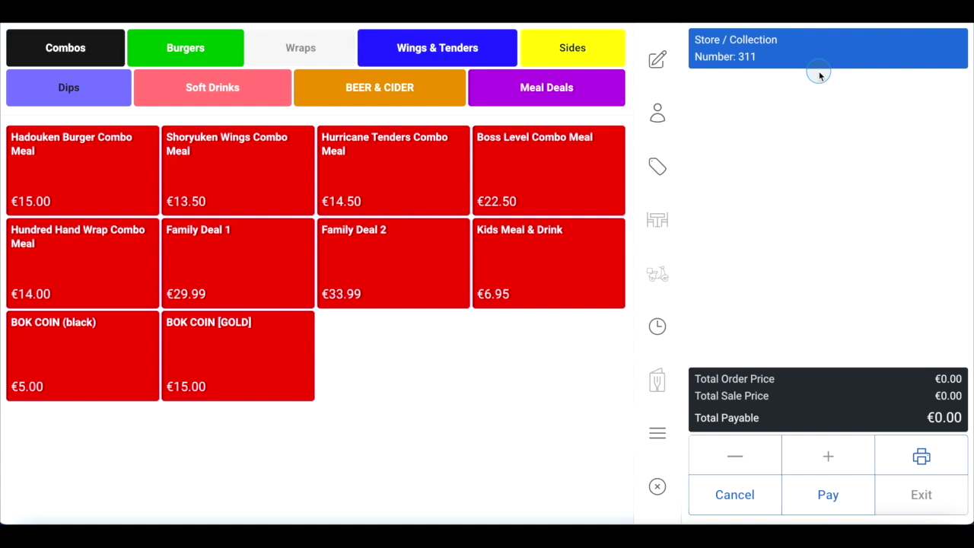
Add Satay dip, Blue Cheese dip, Frickles and J. Coleslaw to order 311
click(86, 95)
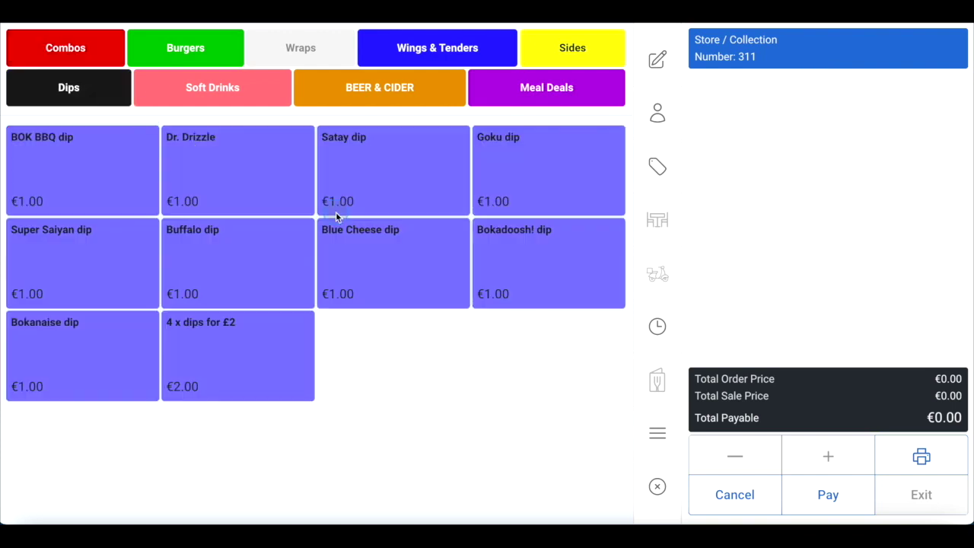
click(376, 185)
click(376, 233)
click(569, 45)
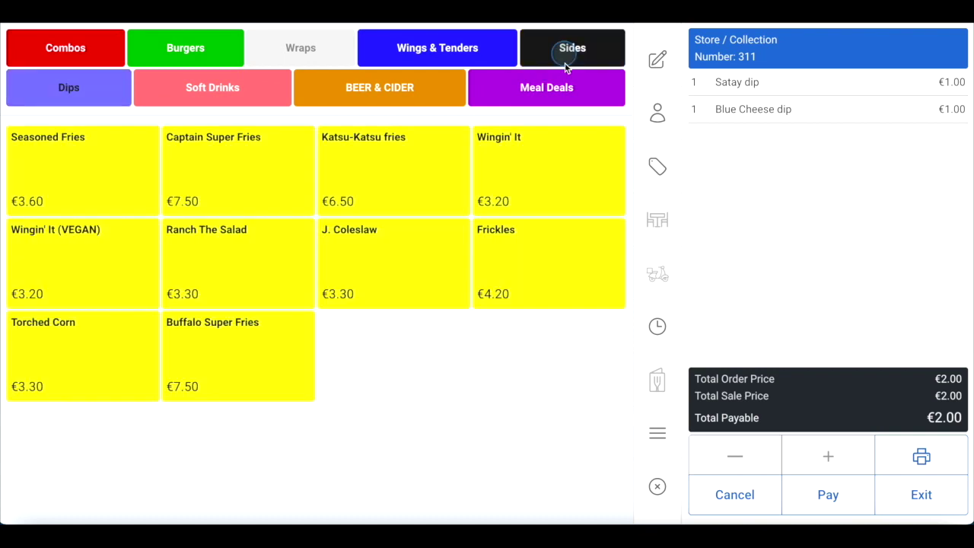
click(534, 241)
click(413, 236)
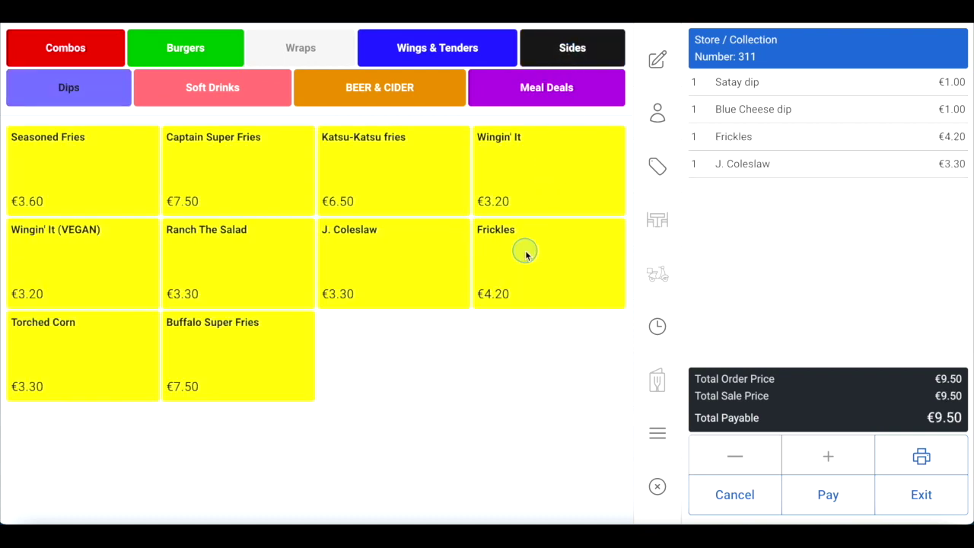
Add Coca Cola, Diet Coke and Coke Zero from Soft Drinks, bringing the total to €17.00
click(213, 95)
click(112, 165)
click(220, 165)
click(334, 166)
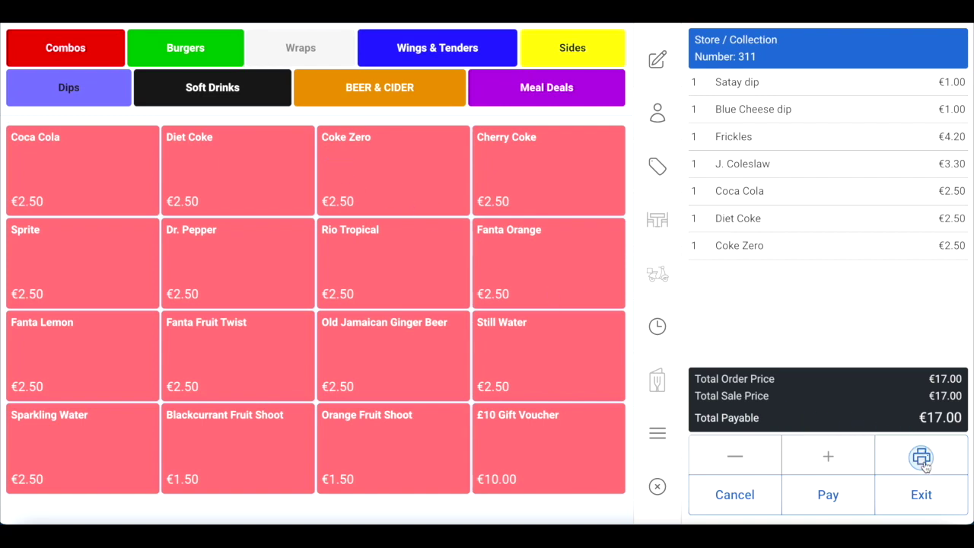
Schedule collection order 311 for dispatch today at 23:00
click(657, 326)
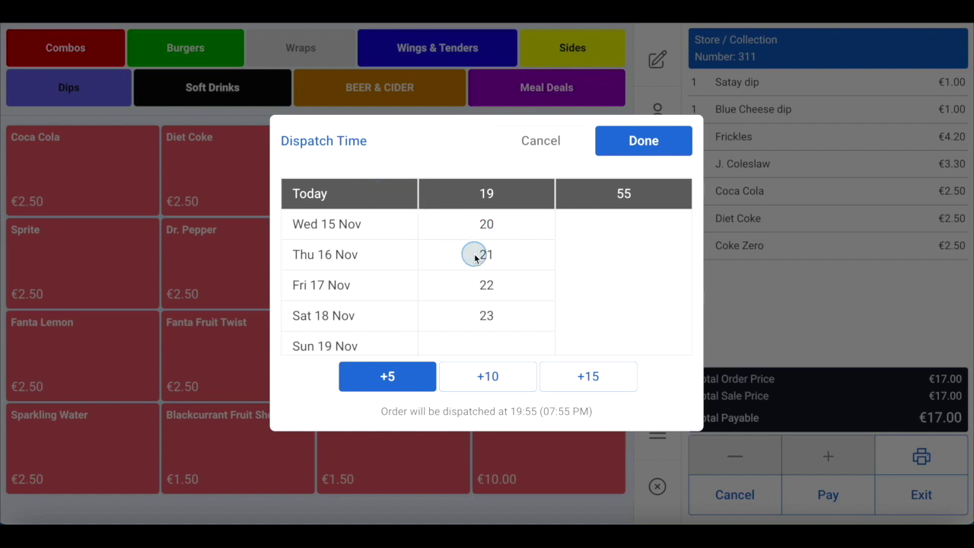
click(484, 314)
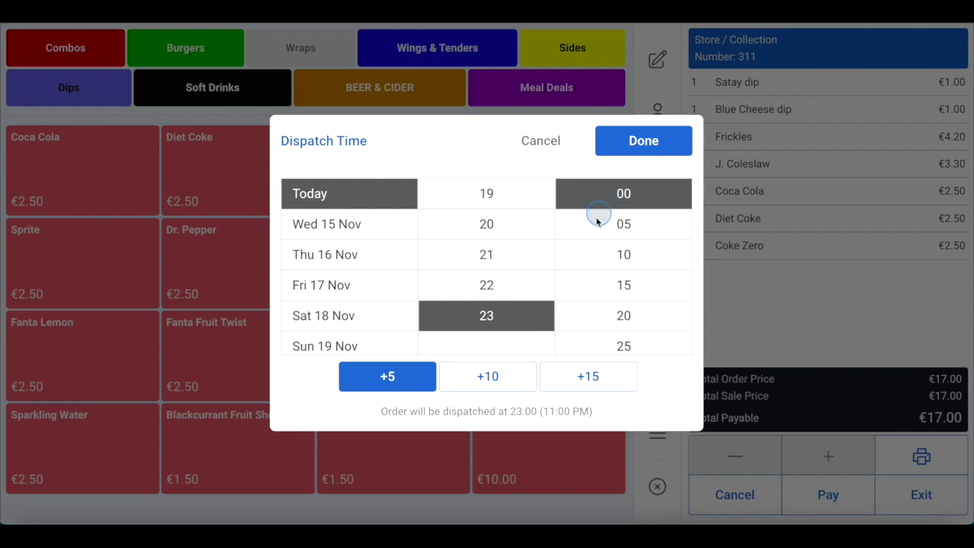
click(643, 149)
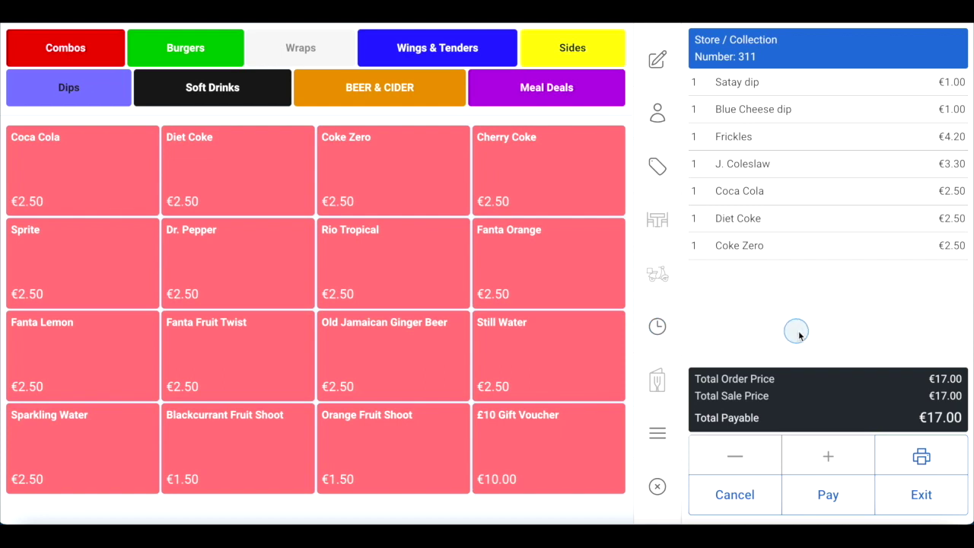
Save and exit order 311, sign back in with the staff PIN, and go to Outstanding
click(921, 495)
click(499, 427)
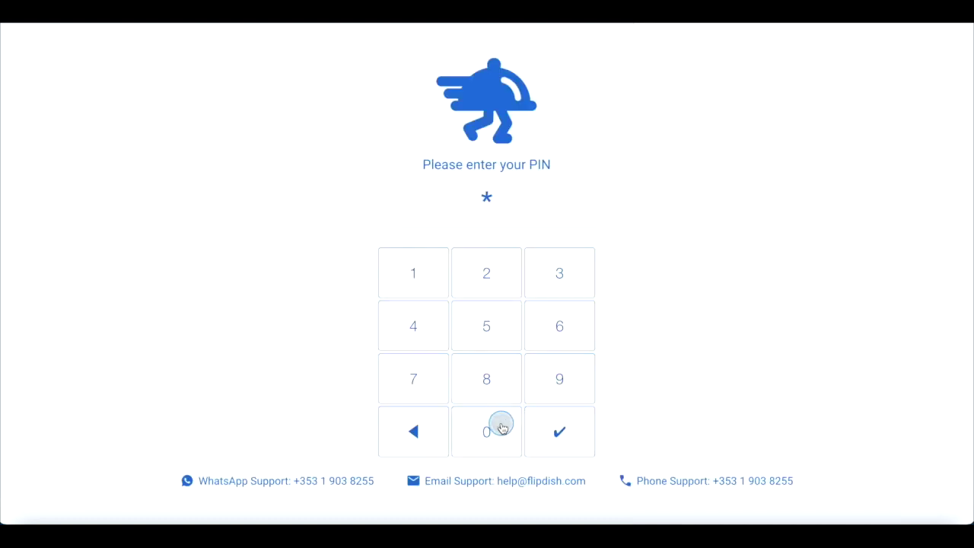
click(424, 373)
click(512, 294)
click(556, 279)
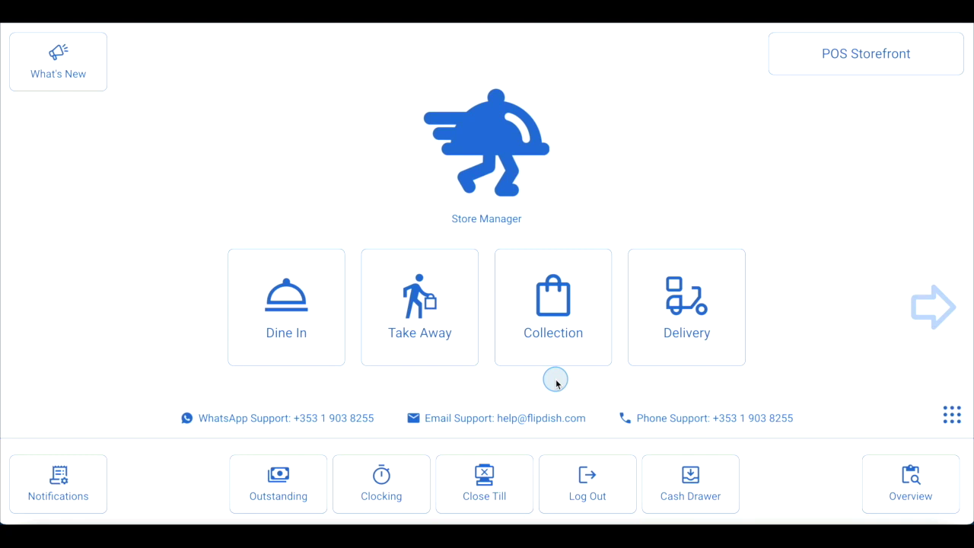
click(277, 476)
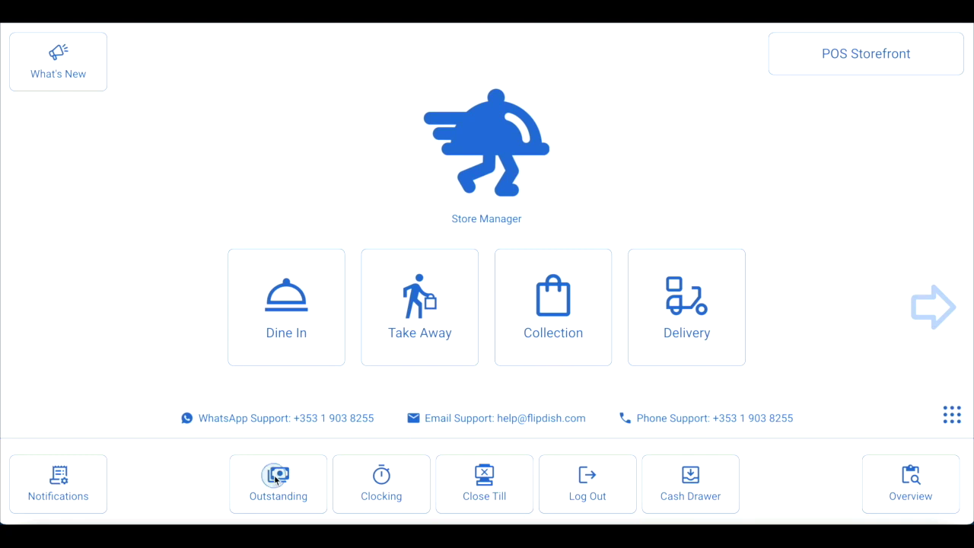
Select collection order 311 in Outstanding Sales and open it
click(276, 477)
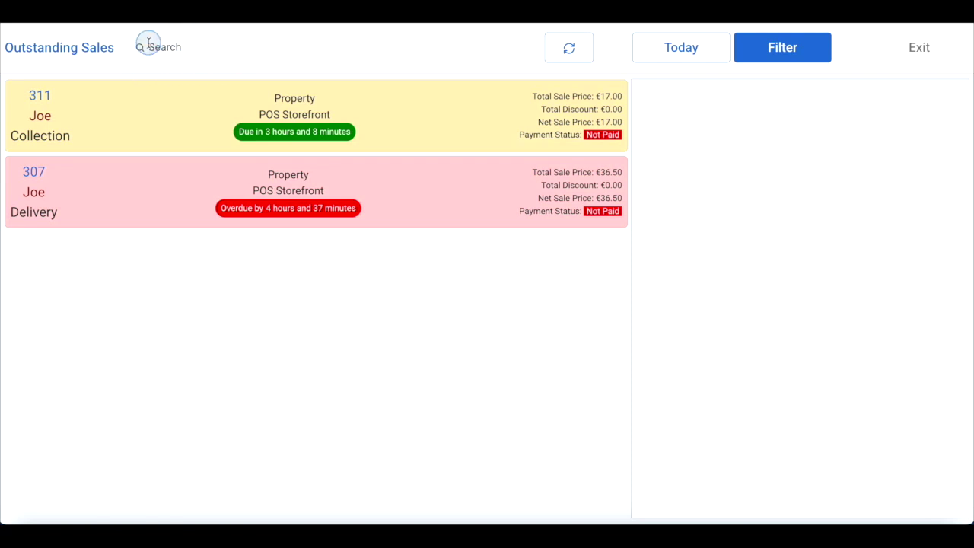
click(242, 105)
click(689, 100)
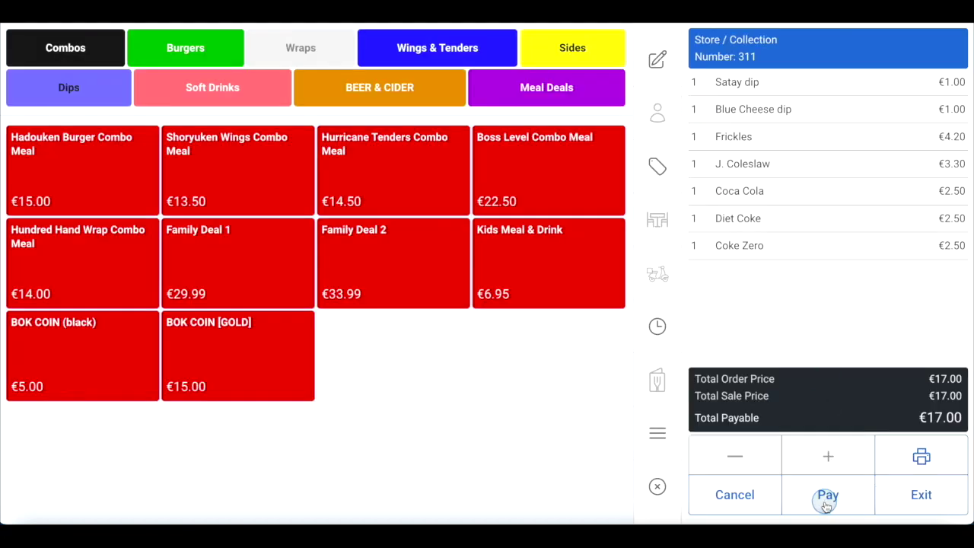
Pay the full €17.00 in cash, tendering €20.00
click(827, 502)
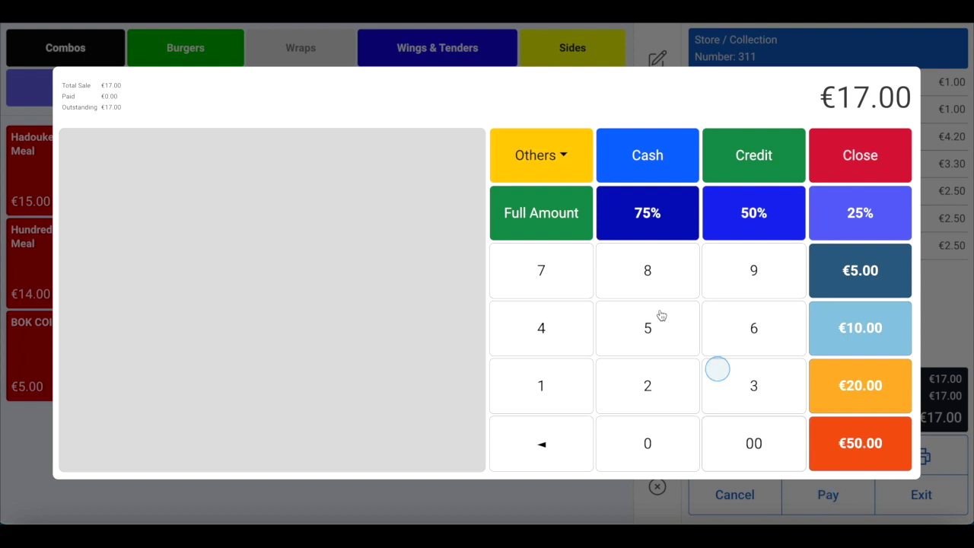
click(553, 219)
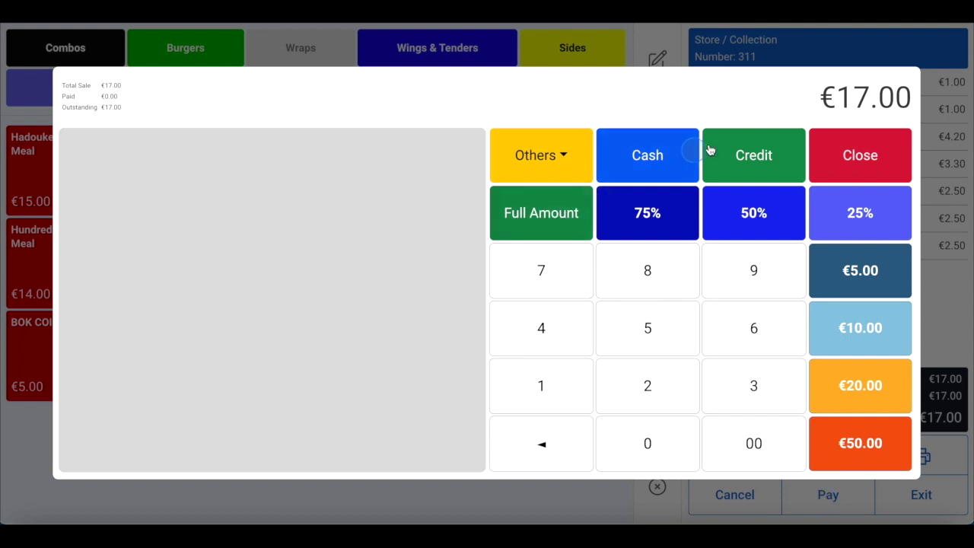
click(641, 163)
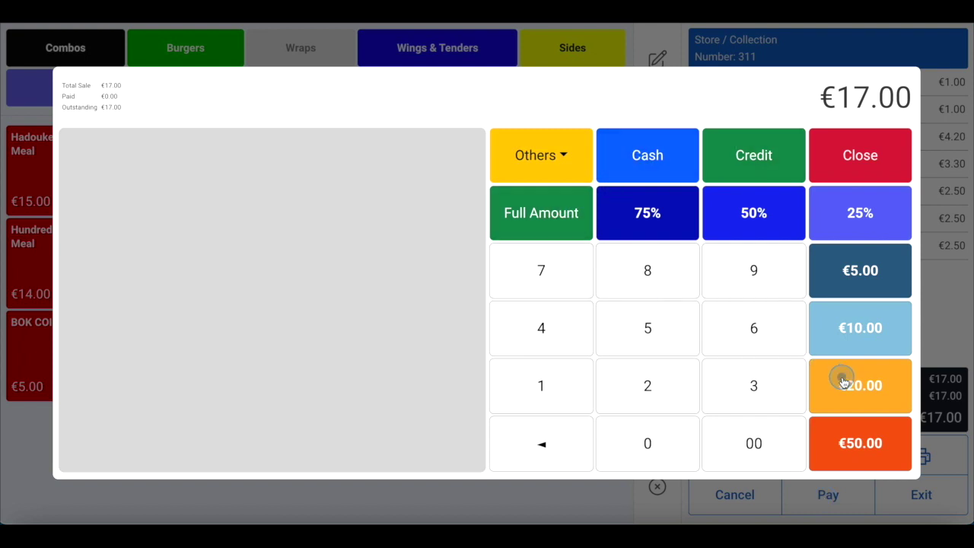
click(843, 378)
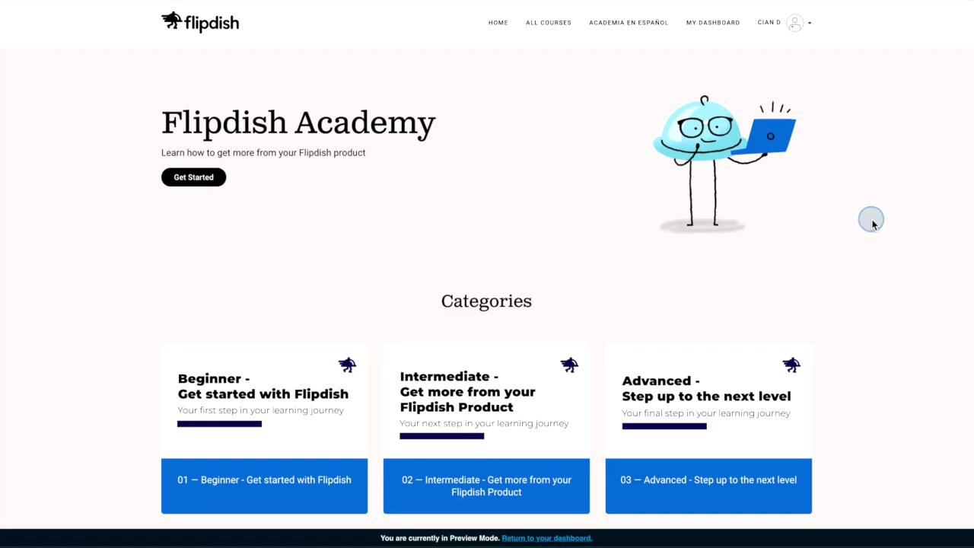
scroll(488, 227, down, 3)
click(274, 333)
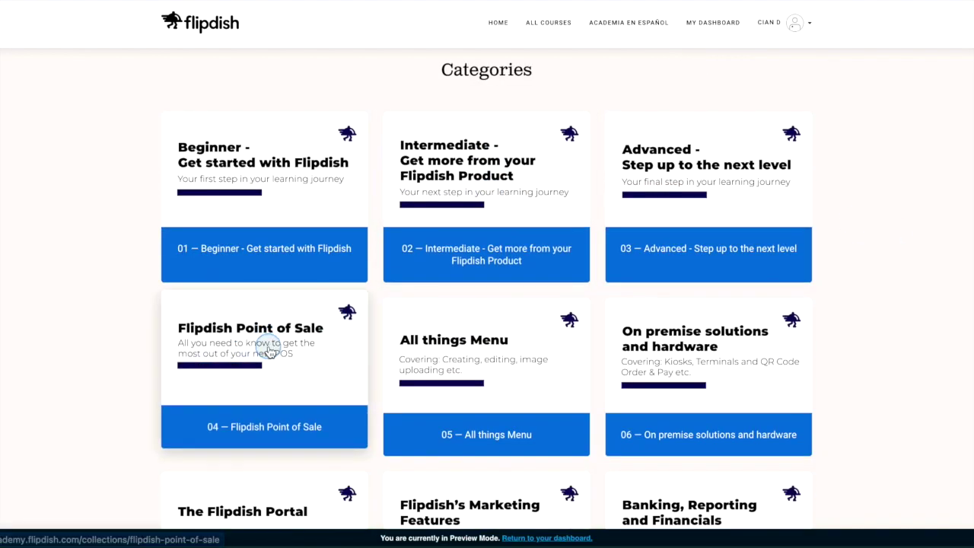
scroll(380, 346, down, 2)
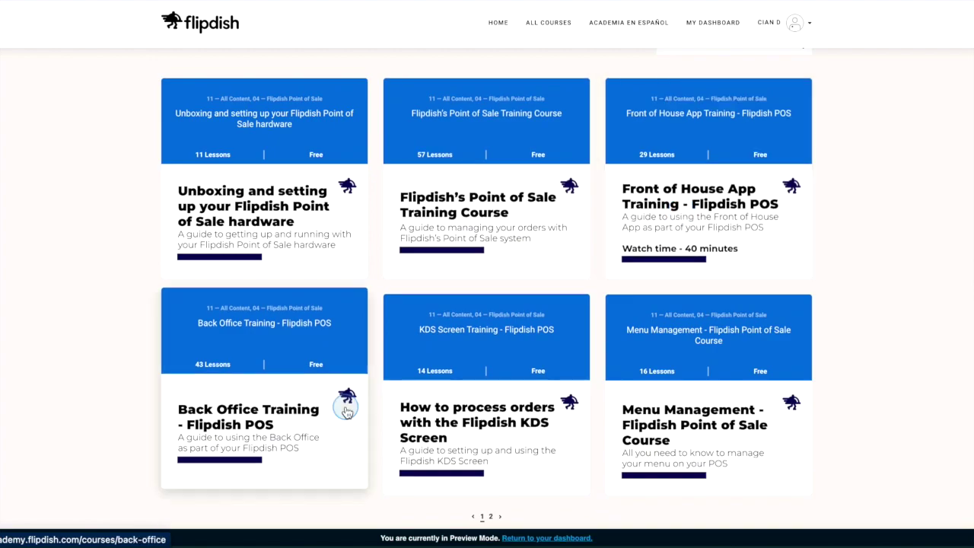